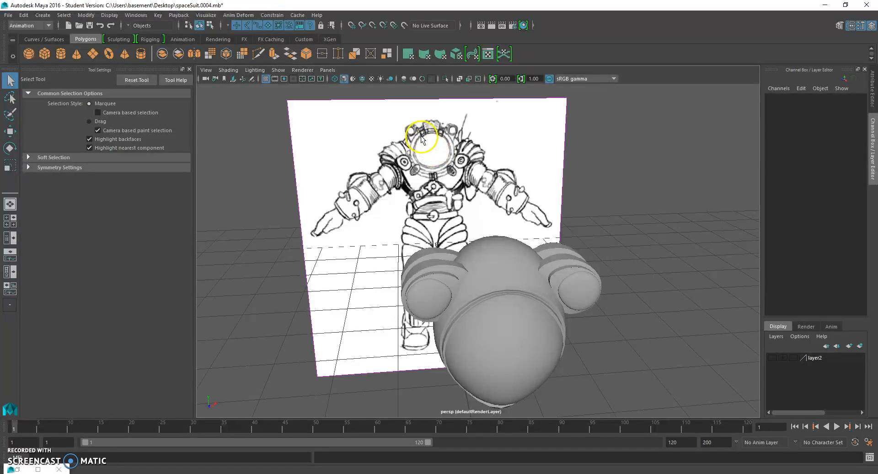
{"action": "left_click", "coordinate": [486, 250]}
{"action": "left_click_drag", "start_coordinate": [485, 250], "coordinate": [501, 219], "text": "alt"}
{"action": "mouse_move", "coordinate": [513, 204]}
{"action": "right_mouse_down"}
{"action": "mouse_move", "coordinate": [513, 194]}
{"action": "mouse_move", "coordinate": [512, 216]}
{"action": "right_mouse_up"}
{"action": "left_click_drag", "start_coordinate": [511, 217], "coordinate": [509, 215], "text": "alt"}
{"action": "key", "text": "ctrl+z"}
{"action": "key", "text": "ctrl+z"}
{"action": "key", "text": "ctrl+z"}
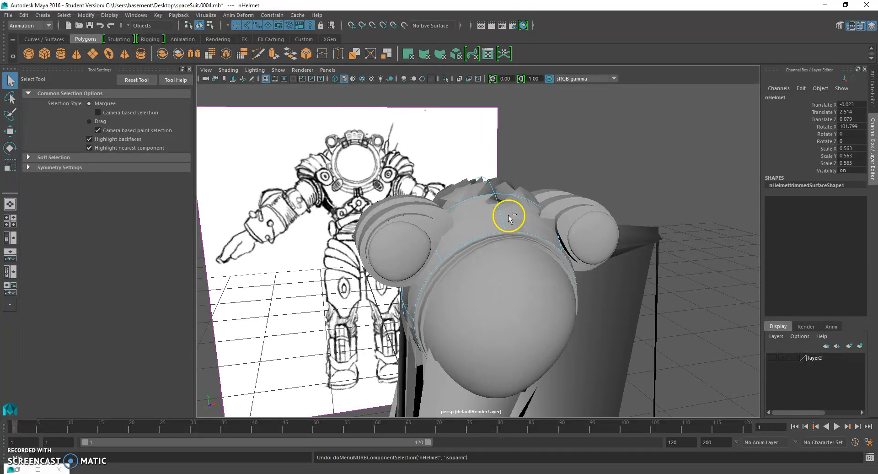
Step: Mark two isoparm positions running front to back over the crown of the helmet surface, one beside the other
{"action": "left_click", "coordinate": [660, 157]}
{"action": "left_click", "coordinate": [519, 196]}
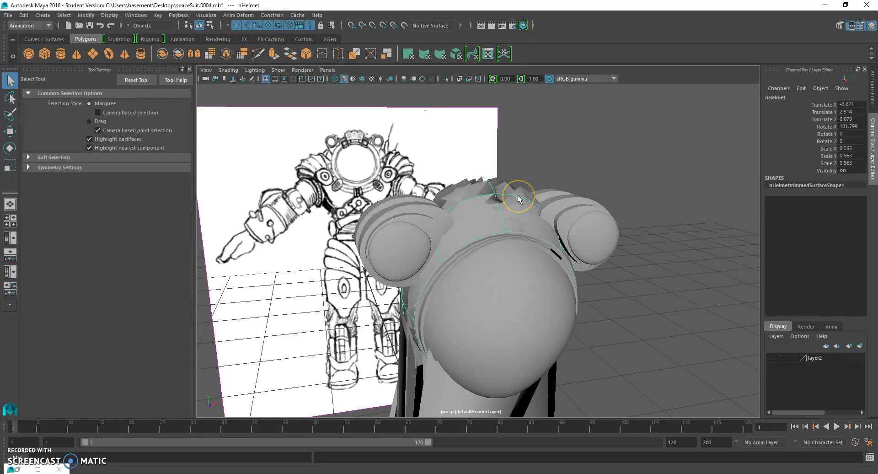
{"action": "right_click_drag", "start_coordinate": [514, 198], "coordinate": [514, 180]}
{"action": "left_click", "coordinate": [465, 209]}
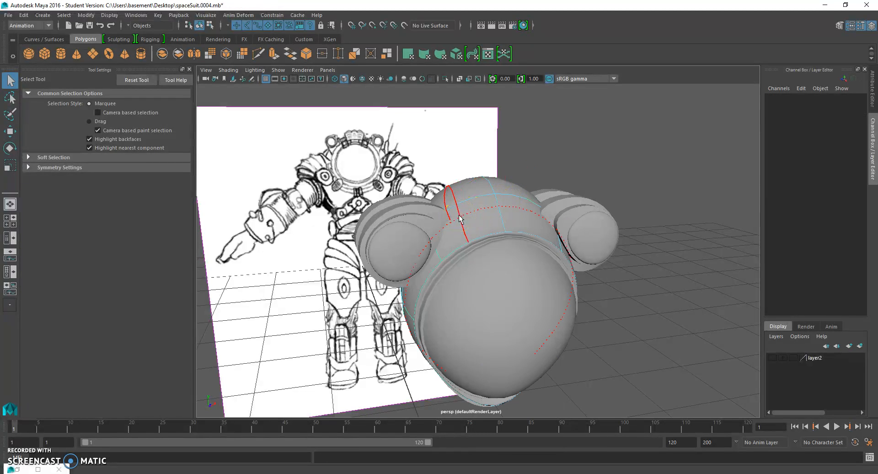
{"action": "left_click", "coordinate": [451, 221]}
{"action": "mouse_move", "coordinate": [451, 221]}
{"action": "left_mouse_down", "text": "alt"}
{"action": "mouse_move", "coordinate": [470, 222]}
{"action": "mouse_move", "coordinate": [465, 231]}
{"action": "mouse_move", "coordinate": [477, 208]}
{"action": "mouse_move", "coordinate": [485, 255]}
{"action": "left_mouse_up", "text": "alt"}
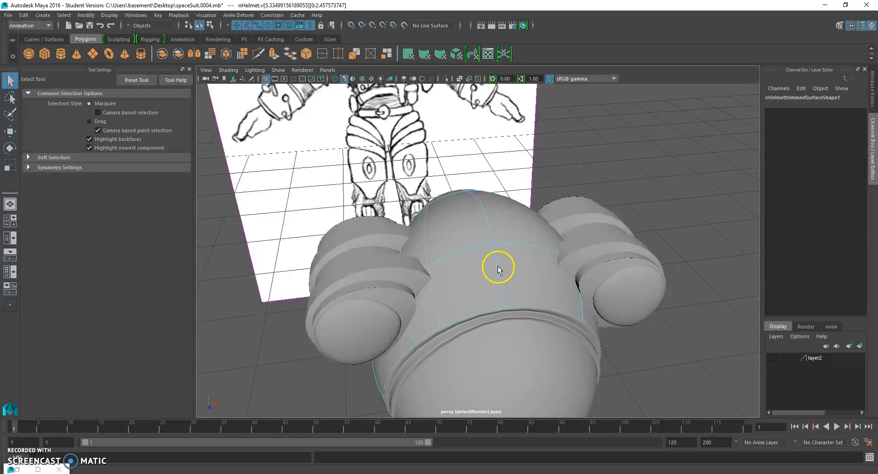
{"action": "left_click", "coordinate": [432, 280]}
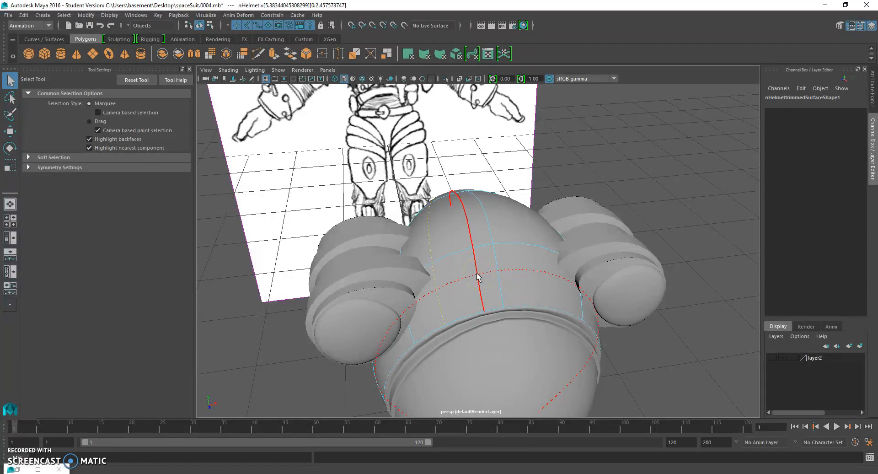
{"action": "left_click_drag", "start_coordinate": [500, 264], "coordinate": [512, 235], "text": "alt"}
{"action": "right_click", "coordinate": [501, 216]}
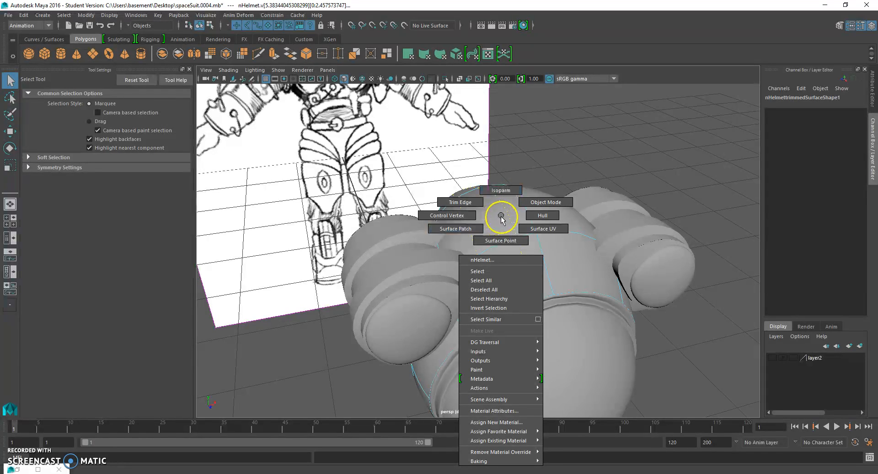
{"action": "left_click", "coordinate": [503, 197]}
Step: Switch to the Modeling menu set and insert isoparms at the two marked positions on the helmet
{"action": "left_click", "coordinate": [31, 25]}
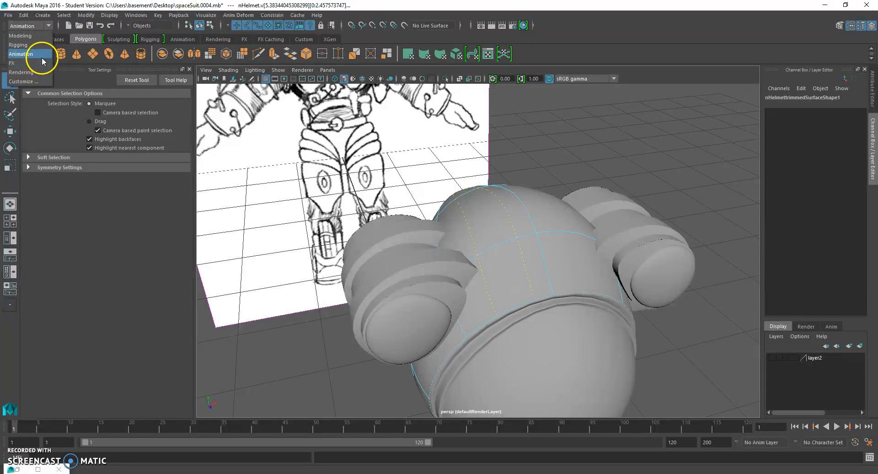
{"action": "left_click", "coordinate": [28, 35]}
{"action": "left_click", "coordinate": [307, 16]}
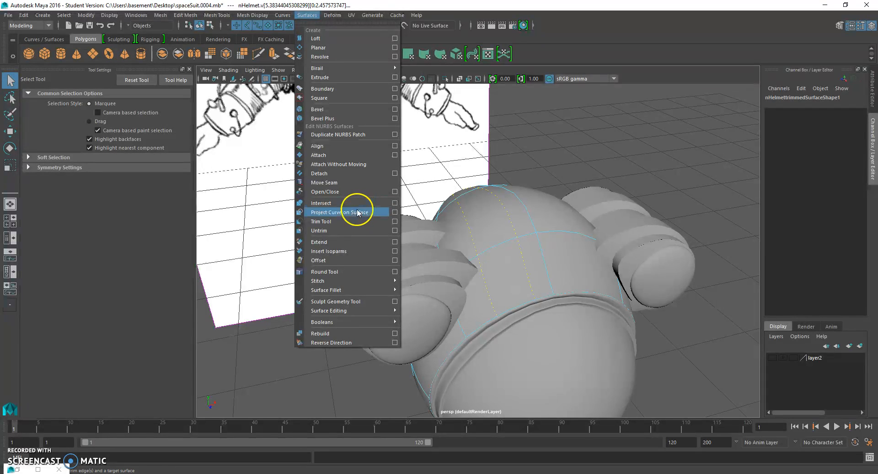
{"action": "left_click", "coordinate": [353, 250]}
Step: Select the two new front-to-back isoparms on the helmet and duplicate them as separate surface curves
{"action": "left_click_drag", "start_coordinate": [545, 252], "coordinate": [546, 289], "text": "alt"}
{"action": "scroll", "coordinate": [544, 284], "scroll_direction": "down", "scroll_amount": 3}
{"action": "scroll", "coordinate": [542, 276], "scroll_direction": "up", "scroll_amount": 4}
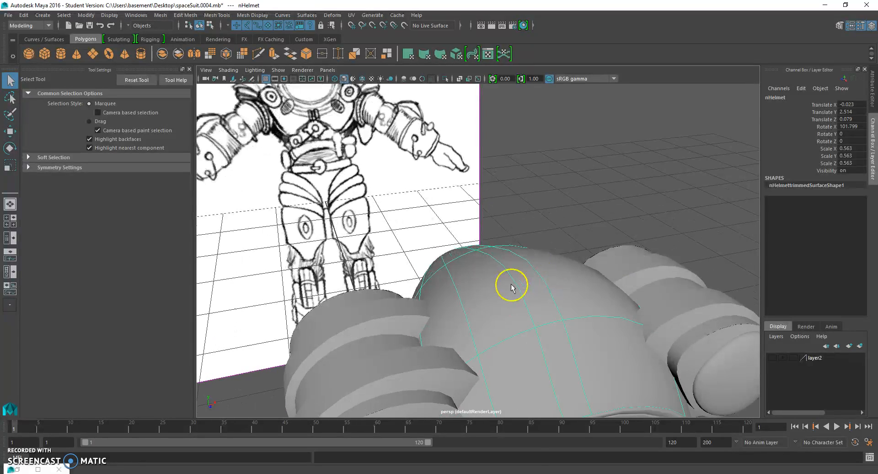
{"action": "right_click", "coordinate": [500, 280]}
{"action": "left_click", "coordinate": [495, 232]}
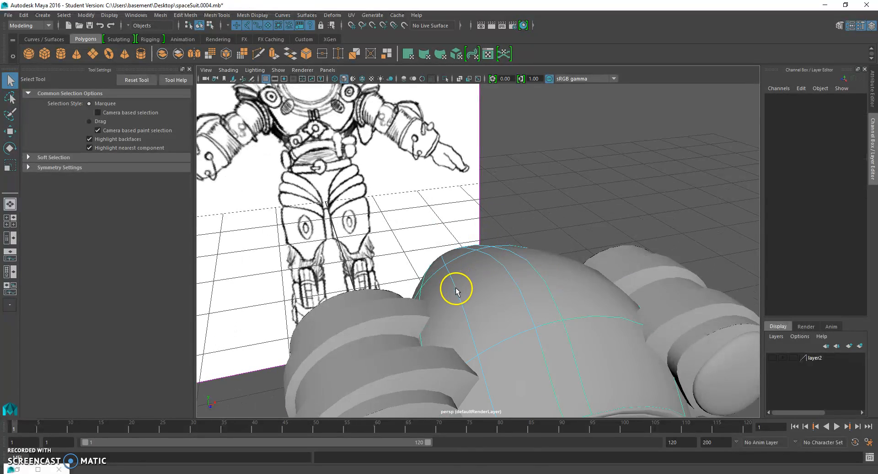
{"action": "left_click", "coordinate": [456, 290]}
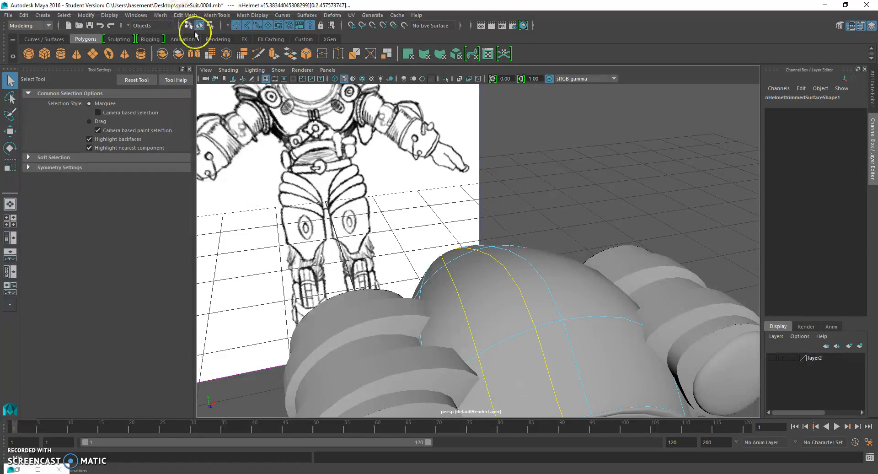
{"action": "left_click", "coordinate": [289, 16]}
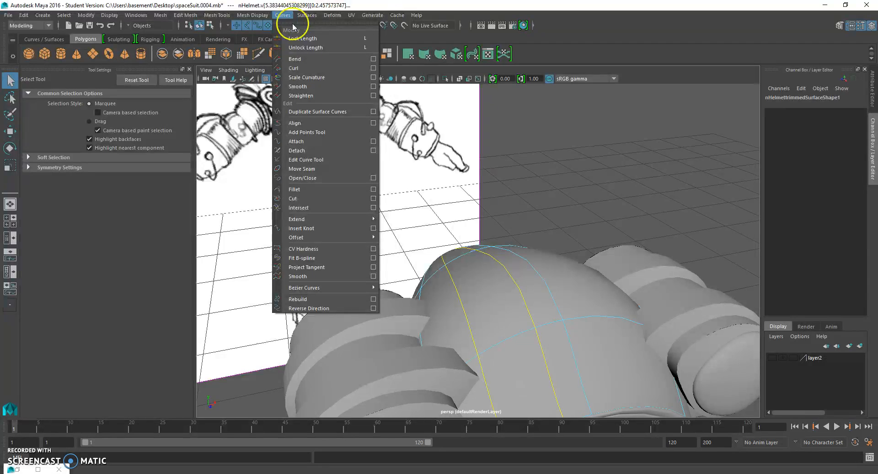
{"action": "left_click", "coordinate": [320, 112]}
{"action": "scroll", "coordinate": [492, 205], "scroll_direction": "down", "scroll_amount": 10}
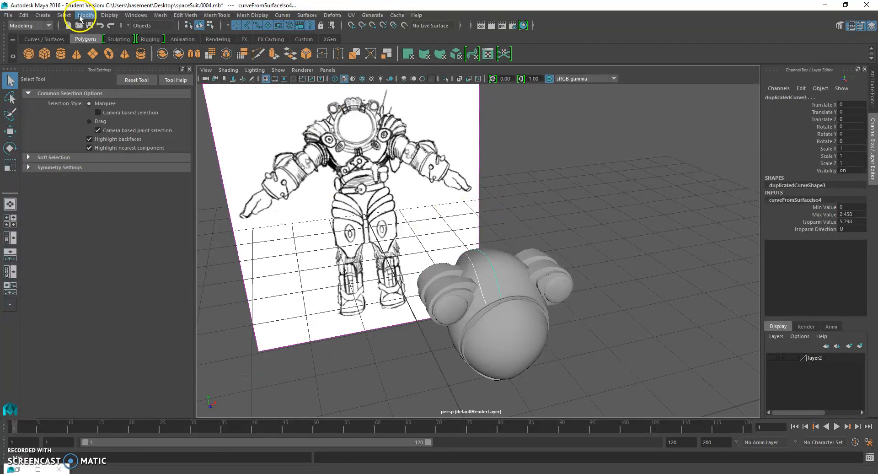
Step: Center the pivots of the two duplicated curves and move the curves up slightly above the helmet surface
{"action": "left_click", "coordinate": [80, 17]}
{"action": "left_click", "coordinate": [111, 78]}
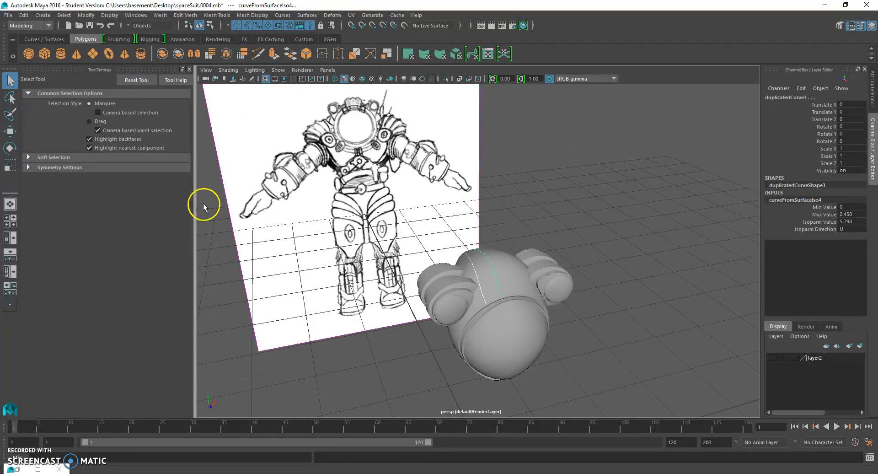
{"action": "left_click_drag", "start_coordinate": [405, 225], "coordinate": [392, 249], "text": "alt"}
{"action": "left_click", "coordinate": [9, 132]}
{"action": "mouse_move", "coordinate": [502, 242]}
{"action": "left_mouse_down", "text": "alt"}
{"action": "mouse_move", "coordinate": [481, 245]}
{"action": "mouse_move", "coordinate": [463, 198]}
{"action": "left_mouse_up", "text": "alt"}
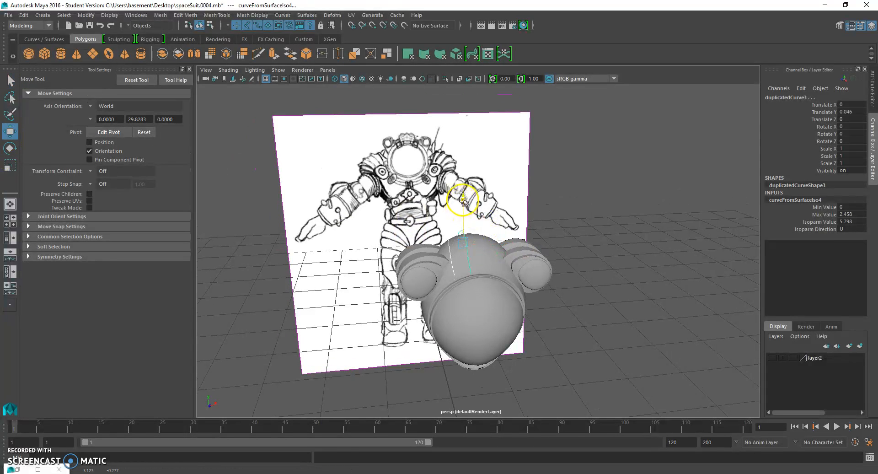
{"action": "right_click_drag", "start_coordinate": [496, 225], "coordinate": [528, 261], "text": "alt"}
{"action": "left_click_drag", "start_coordinate": [412, 259], "coordinate": [497, 259], "text": "alt"}
{"action": "middle_click_drag", "start_coordinate": [664, 238], "coordinate": [519, 234], "text": "alt"}
{"action": "mouse_move", "coordinate": [519, 234]}
{"action": "left_mouse_down", "text": "alt"}
{"action": "mouse_move", "coordinate": [530, 227]}
{"action": "mouse_move", "coordinate": [476, 212]}
{"action": "mouse_move", "coordinate": [490, 245]}
{"action": "mouse_move", "coordinate": [453, 243]}
{"action": "mouse_move", "coordinate": [503, 243]}
{"action": "left_mouse_up", "text": "alt"}
{"action": "left_click", "coordinate": [503, 159]}
Step: Start a linear CV curve with its first point snapped to the front end of the outer duplicated curve
{"action": "mouse_move", "coordinate": [513, 198]}
{"action": "left_mouse_down", "text": "alt"}
{"action": "mouse_move", "coordinate": [520, 222]}
{"action": "mouse_move", "coordinate": [495, 241]}
{"action": "mouse_move", "coordinate": [608, 306]}
{"action": "mouse_move", "coordinate": [265, 156]}
{"action": "left_mouse_up", "text": "alt"}
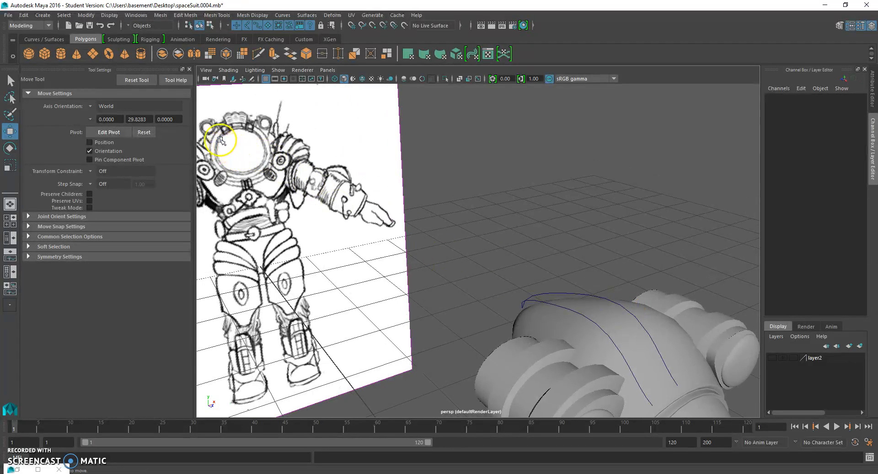
{"action": "left_click_drag", "start_coordinate": [411, 208], "coordinate": [545, 209], "text": "alt"}
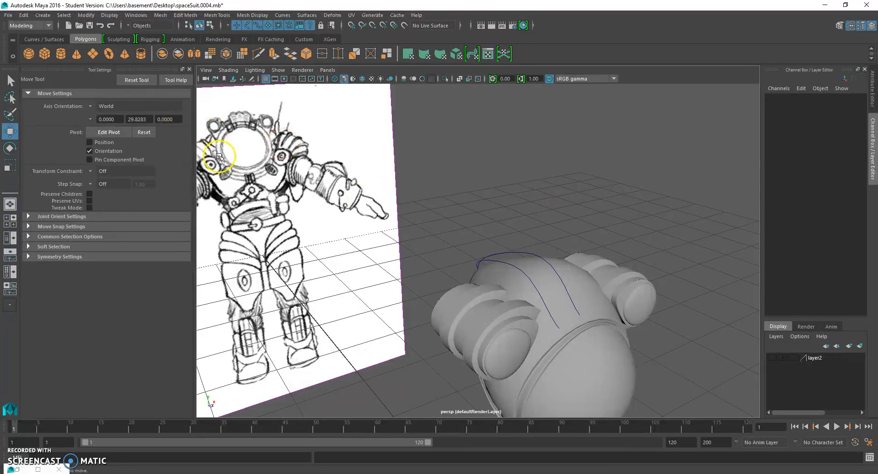
{"action": "left_click_drag", "start_coordinate": [664, 342], "coordinate": [611, 337], "text": "alt"}
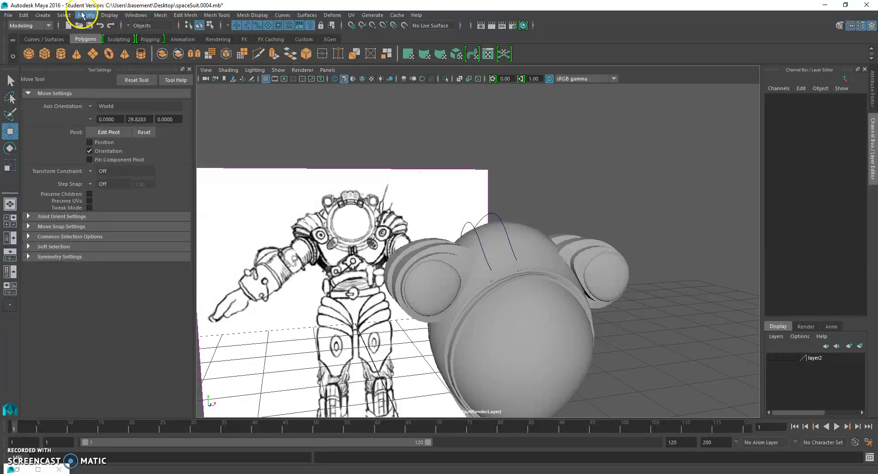
{"action": "left_click", "coordinate": [43, 15]}
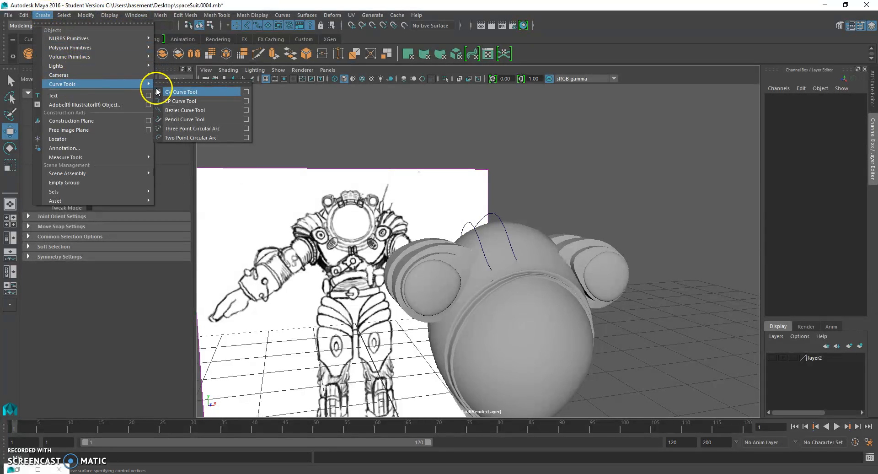
{"action": "left_click", "coordinate": [171, 91]}
{"action": "left_click_drag", "start_coordinate": [496, 260], "coordinate": [508, 276], "text": "alt"}
{"action": "scroll", "coordinate": [486, 286], "scroll_direction": "up", "scroll_amount": 2}
{"action": "scroll", "coordinate": [500, 261], "scroll_direction": "up", "scroll_amount": 3}
{"action": "key", "text": "c"}
{"action": "left_click", "coordinate": [515, 274]}
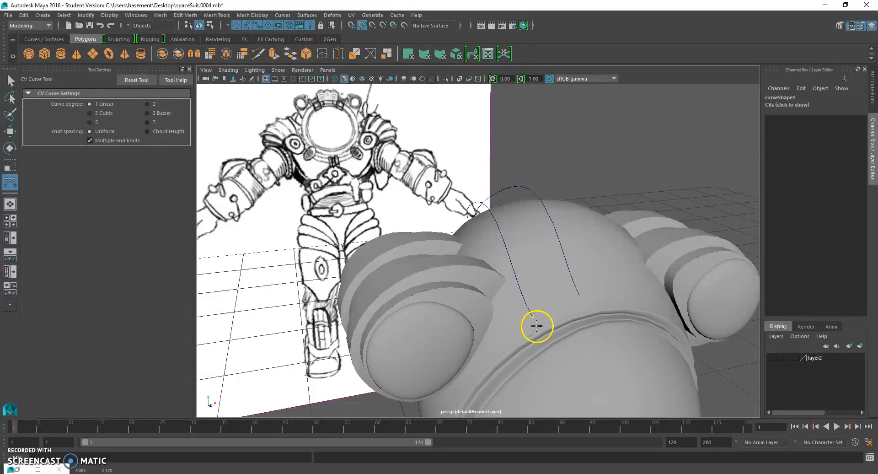
{"action": "left_click_drag", "start_coordinate": [526, 267], "coordinate": [539, 321]}
Step: In the front view, add profile points forming a narrow upright lip and a flat base towards the inner curve
{"action": "key", "text": "space"}
{"action": "left_click_drag", "start_coordinate": [544, 288], "coordinate": [543, 303]}
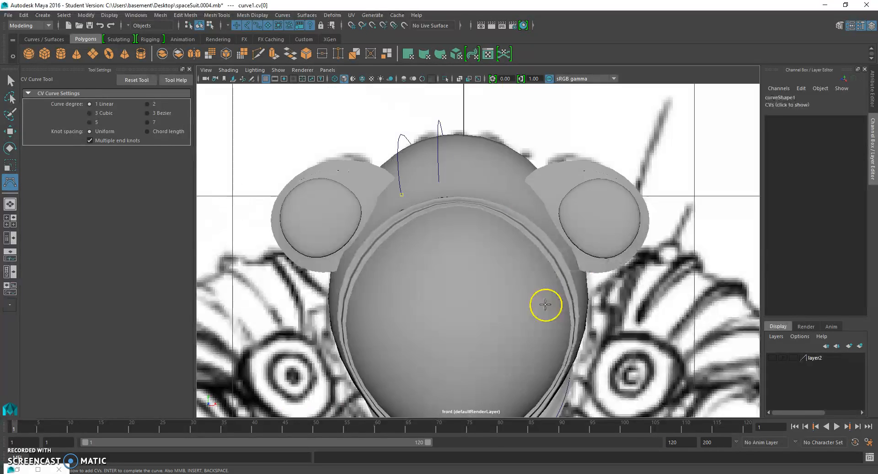
{"action": "scroll", "coordinate": [397, 178], "scroll_direction": "up", "scroll_amount": 2}
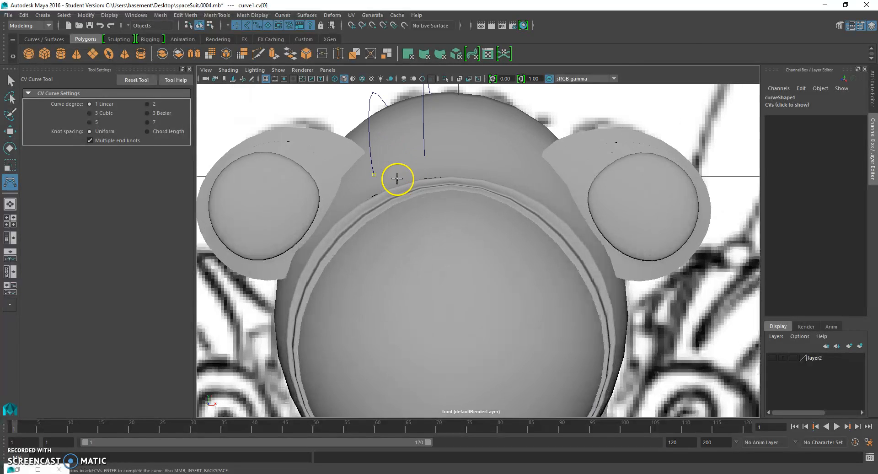
{"action": "left_click", "coordinate": [374, 158]}
{"action": "left_click", "coordinate": [405, 171]}
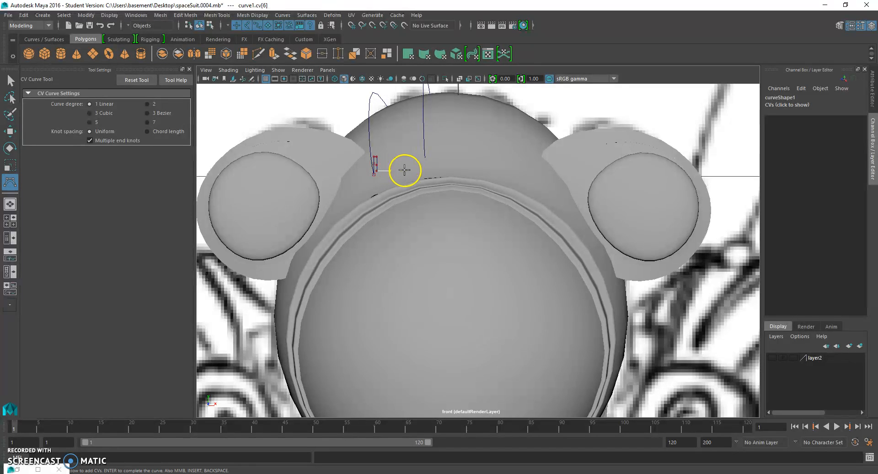
{"action": "left_click", "coordinate": [423, 169]}
Step: Continue the profile's flat base in the front view and add a second narrow upright lip beside the inner curve
{"action": "key", "text": "space"}
{"action": "left_click_drag", "start_coordinate": [437, 166], "coordinate": [434, 155]}
{"action": "left_click_drag", "start_coordinate": [481, 204], "coordinate": [462, 233], "text": "alt"}
{"action": "key", "text": "space"}
{"action": "middle_click_drag", "start_coordinate": [440, 152], "coordinate": [451, 179], "text": "alt"}
{"action": "scroll", "coordinate": [452, 181], "scroll_direction": "up", "scroll_amount": 2}
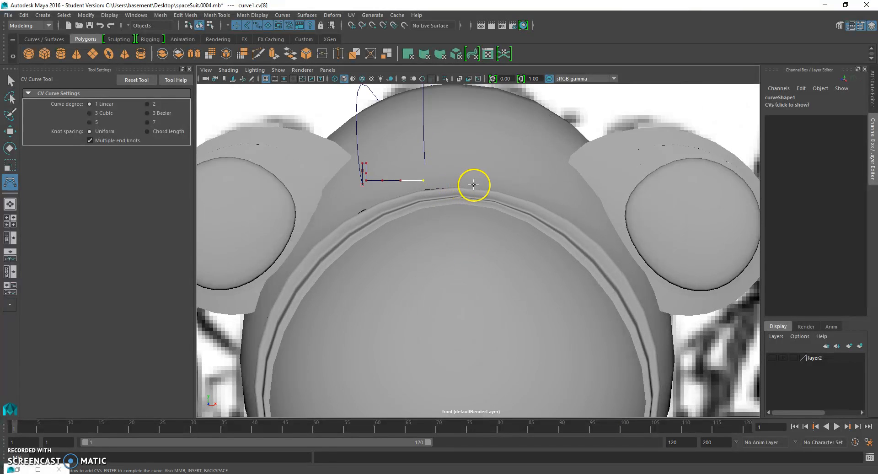
{"action": "scroll", "coordinate": [480, 180], "scroll_direction": "up", "scroll_amount": 1}
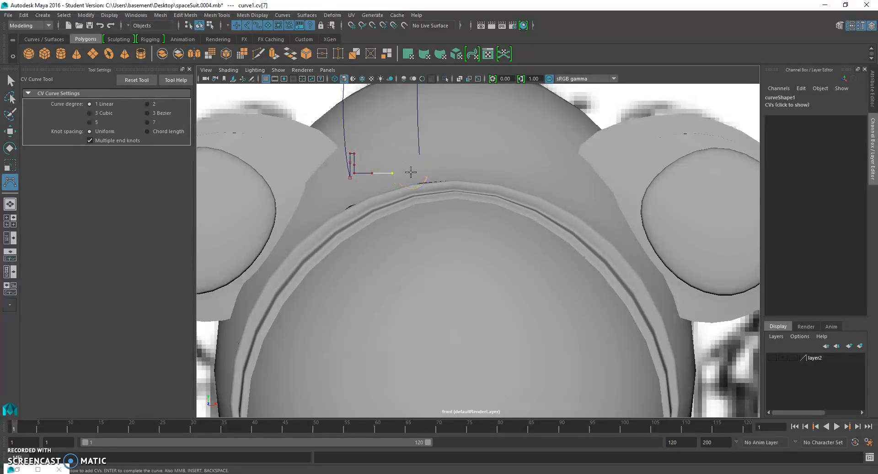
{"action": "left_click", "coordinate": [411, 173]}
{"action": "left_click", "coordinate": [411, 154]}
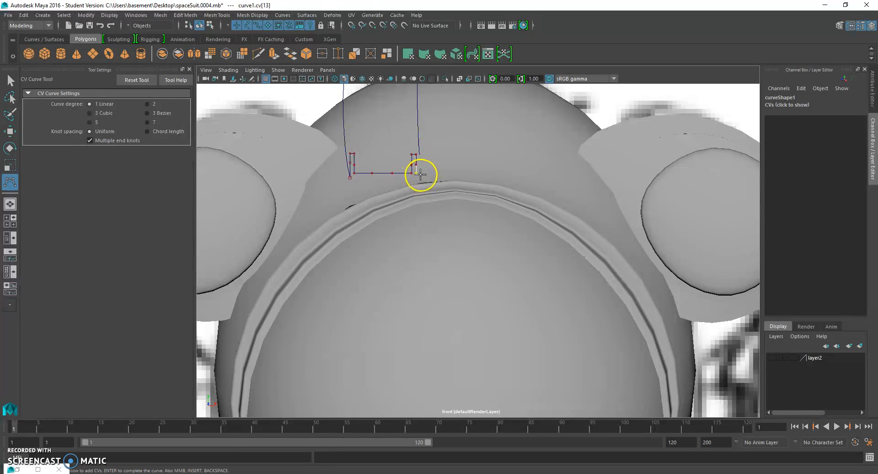
Step: In the perspective view, snap the last profile point to the inner duplicated curve's front end and finish the curve
{"action": "key", "text": "space"}
{"action": "left_click_drag", "start_coordinate": [441, 166], "coordinate": [441, 151]}
{"action": "left_click_drag", "start_coordinate": [445, 184], "coordinate": [429, 192], "text": "alt"}
{"action": "right_click_drag", "start_coordinate": [430, 192], "coordinate": [450, 189], "text": "alt"}
{"action": "middle_click_drag", "start_coordinate": [450, 188], "coordinate": [476, 182], "text": "alt"}
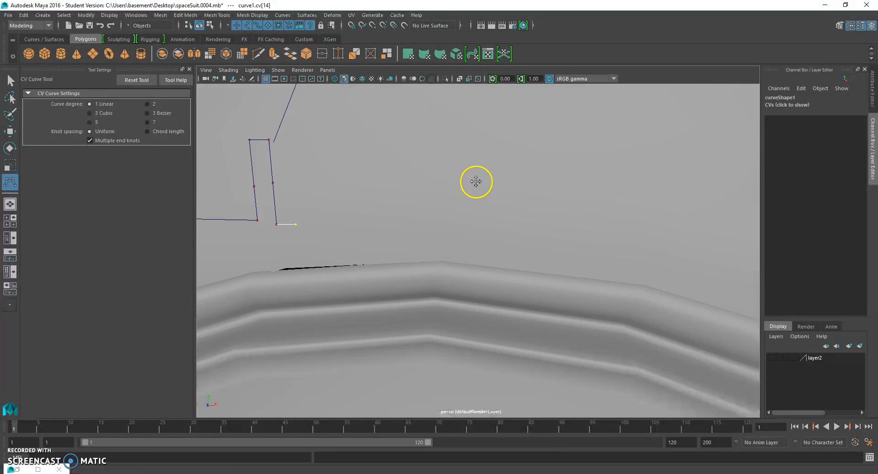
{"action": "right_click_drag", "start_coordinate": [476, 182], "coordinate": [461, 194], "text": "alt"}
{"action": "mouse_move", "coordinate": [460, 194]}
{"action": "left_mouse_down", "text": "alt"}
{"action": "mouse_move", "coordinate": [435, 200]}
{"action": "mouse_move", "coordinate": [480, 200]}
{"action": "mouse_move", "coordinate": [449, 207]}
{"action": "left_mouse_up", "text": "alt"}
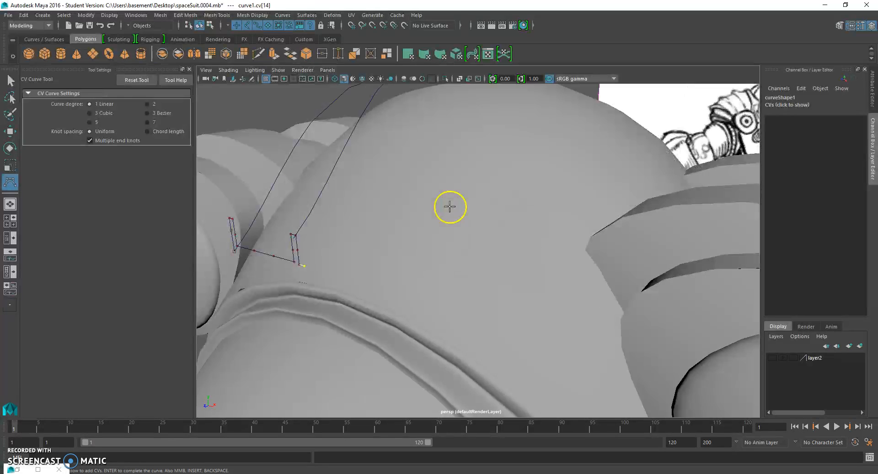
{"action": "mouse_move", "coordinate": [349, 243]}
{"action": "left_mouse_down", "text": "alt"}
{"action": "mouse_move", "coordinate": [335, 237]}
{"action": "mouse_move", "coordinate": [349, 238]}
{"action": "left_mouse_up", "text": "alt"}
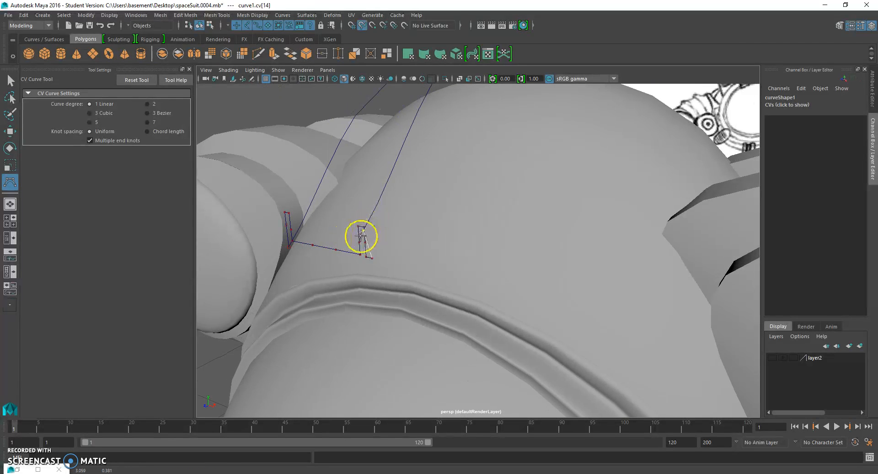
{"action": "left_click", "coordinate": [10, 81]}
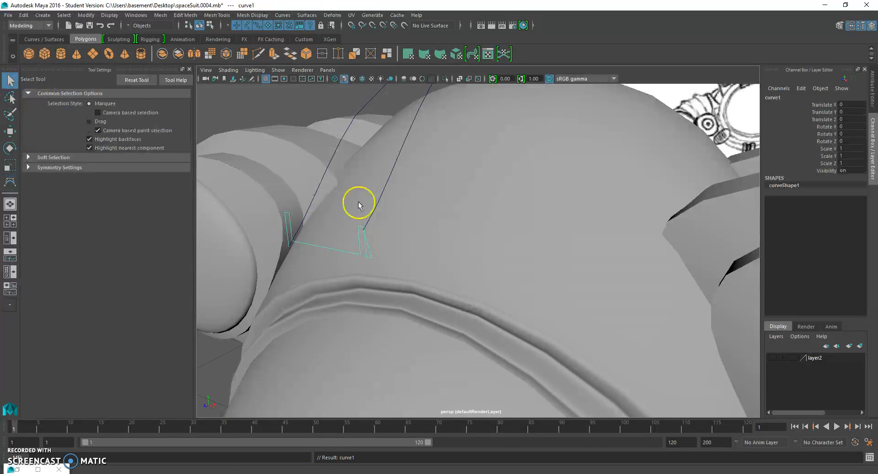
Step: Examine from several angles how the profile curve meets the front ends of the two duplicated curves, and deselect it
{"action": "left_click_drag", "start_coordinate": [359, 205], "coordinate": [410, 203], "text": "alt"}
{"action": "key", "text": "space"}
{"action": "mouse_move", "coordinate": [483, 212]}
{"action": "left_mouse_down"}
{"action": "mouse_move", "coordinate": [494, 215]}
{"action": "mouse_move", "coordinate": [463, 192]}
{"action": "mouse_move", "coordinate": [466, 177]}
{"action": "mouse_move", "coordinate": [465, 204]}
{"action": "mouse_move", "coordinate": [482, 201]}
{"action": "left_mouse_up"}
{"action": "scroll", "coordinate": [461, 196], "scroll_direction": "up", "scroll_amount": 3}
{"action": "key", "text": "space"}
{"action": "middle_click_drag", "start_coordinate": [482, 201], "coordinate": [483, 206], "text": "alt"}
{"action": "left_click_drag", "start_coordinate": [483, 206], "coordinate": [343, 237], "text": "alt"}
{"action": "middle_click_drag", "start_coordinate": [344, 238], "coordinate": [566, 259], "text": "alt"}
{"action": "scroll", "coordinate": [469, 240], "scroll_direction": "up", "scroll_amount": 5}
{"action": "scroll", "coordinate": [560, 254], "scroll_direction": "down", "scroll_amount": 6}
{"action": "left_click_drag", "start_coordinate": [554, 248], "coordinate": [547, 282], "text": "alt"}
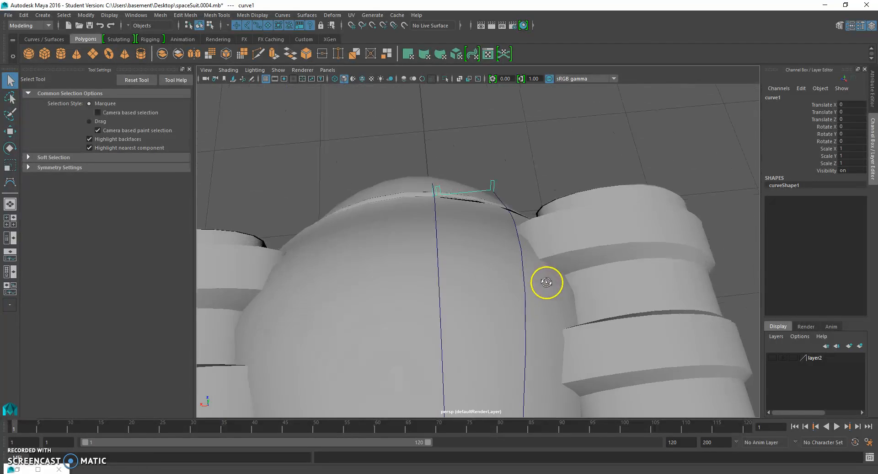
{"action": "scroll", "coordinate": [527, 248], "scroll_direction": "up", "scroll_amount": 5}
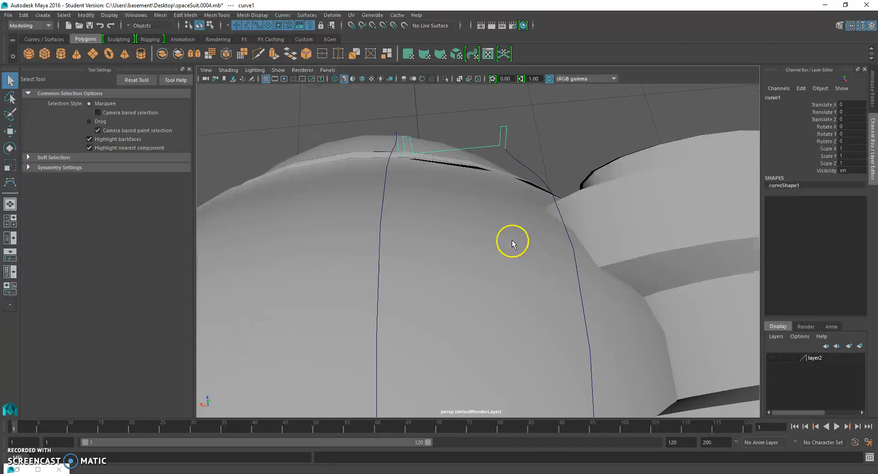
{"action": "left_click_drag", "start_coordinate": [513, 242], "coordinate": [570, 225], "text": "alt"}
{"action": "scroll", "coordinate": [668, 219], "scroll_direction": "up", "scroll_amount": 3}
{"action": "scroll", "coordinate": [490, 235], "scroll_direction": "down", "scroll_amount": 5}
{"action": "left_click_drag", "start_coordinate": [490, 235], "coordinate": [536, 221], "text": "alt"}
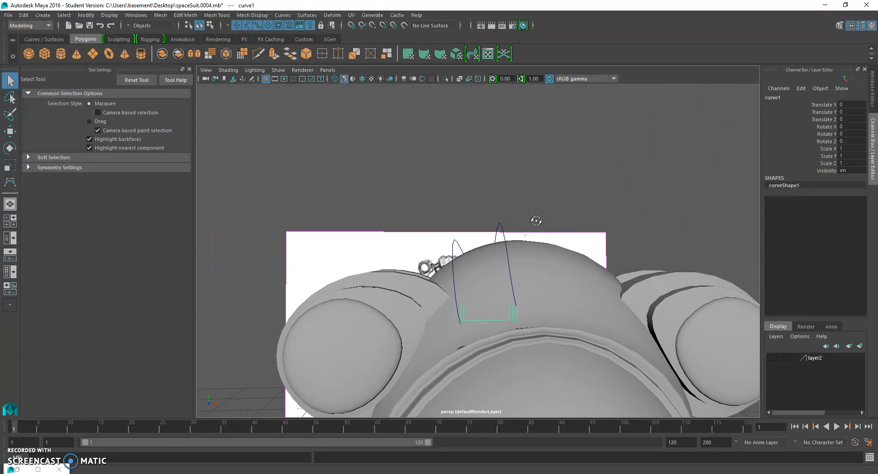
{"action": "key", "text": "ctrl+z"}
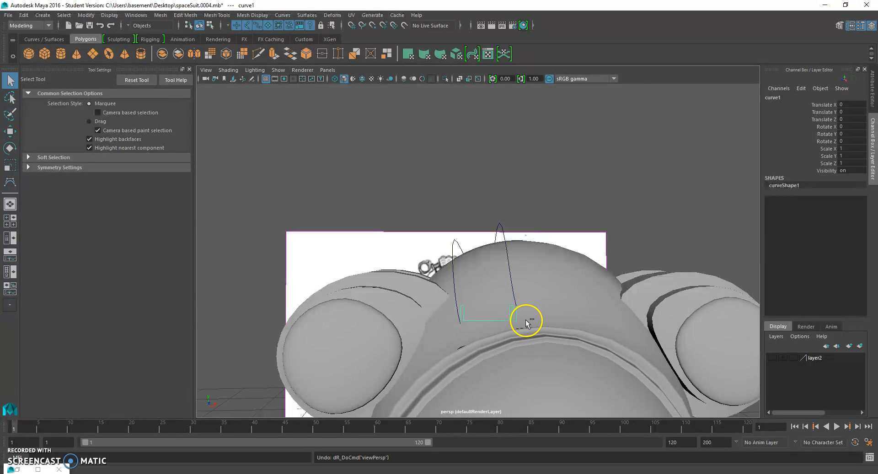
{"action": "left_click_drag", "start_coordinate": [525, 323], "coordinate": [506, 281], "text": "alt"}
{"action": "left_click", "coordinate": [300, 165]}
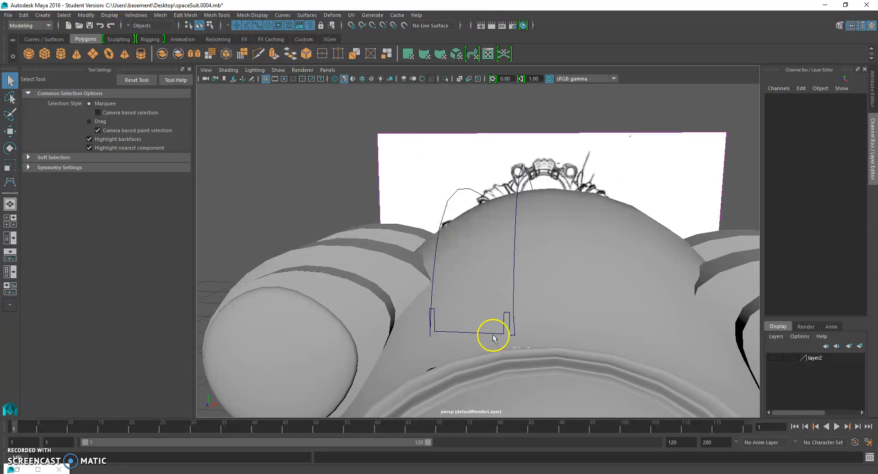
Step: Sweep the lipped profile curve along the two duplicated helmet curves with the Birail 1 tool, using proportional transform and NURBS output
{"action": "left_click", "coordinate": [308, 16]}
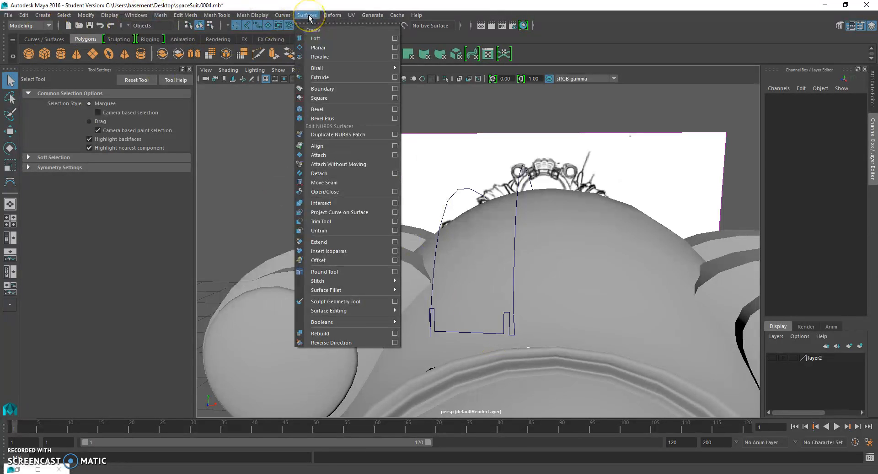
{"action": "mouse_move", "coordinate": [337, 71]}
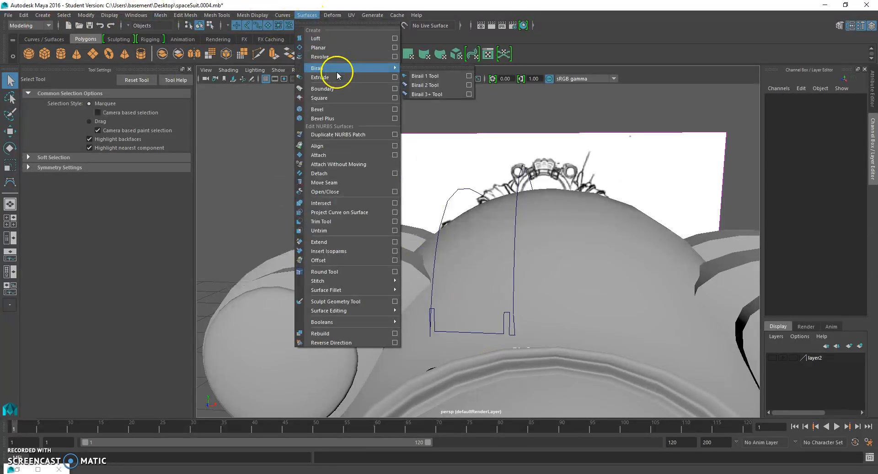
{"action": "left_click", "coordinate": [436, 79]}
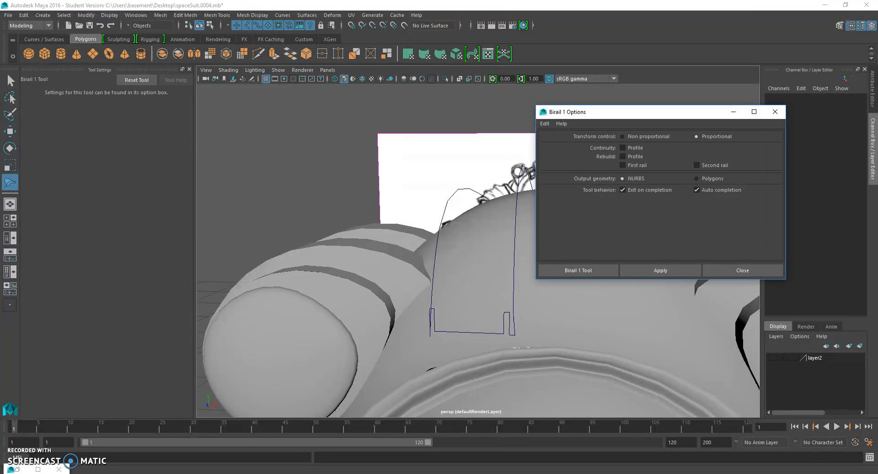
{"action": "left_click", "coordinate": [63, 467]}
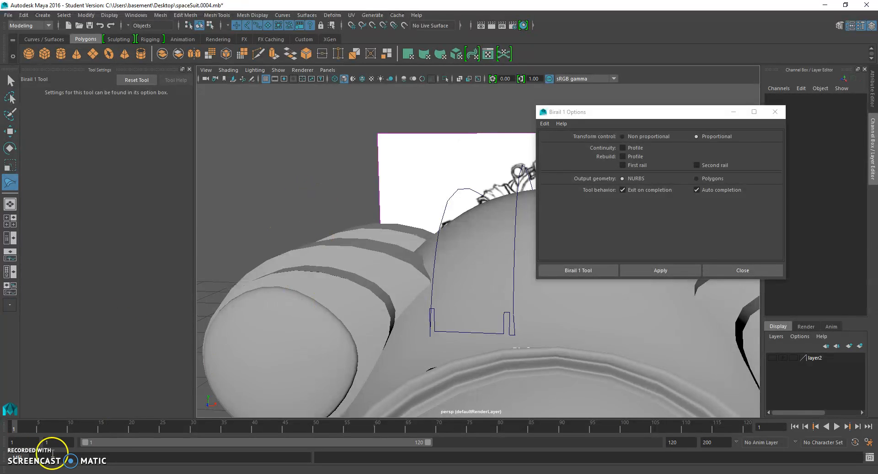
{"action": "left_click", "coordinate": [459, 333]}
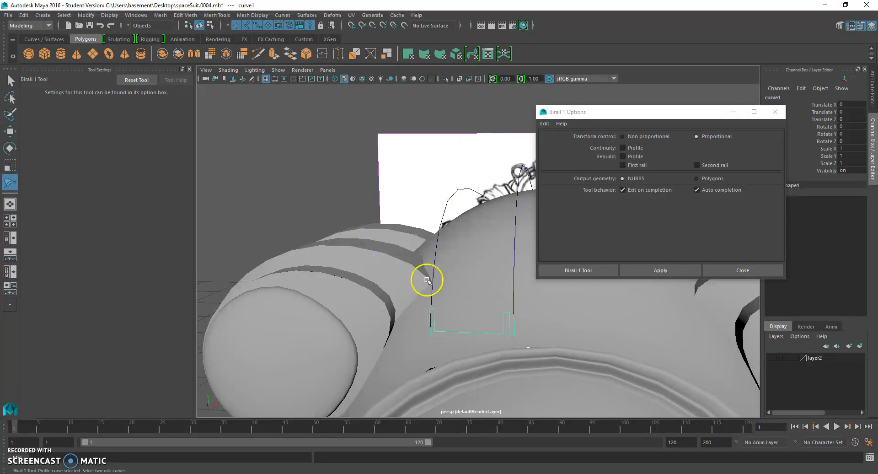
{"action": "left_click", "coordinate": [444, 218]}
{"action": "left_click", "coordinate": [515, 209]}
Step: Examine the inner lip of the new birail surface up close from several angles
{"action": "mouse_move", "coordinate": [453, 218]}
{"action": "left_mouse_down", "text": "alt"}
{"action": "mouse_move", "coordinate": [503, 220]}
{"action": "mouse_move", "coordinate": [407, 208]}
{"action": "mouse_move", "coordinate": [447, 198]}
{"action": "mouse_move", "coordinate": [464, 204]}
{"action": "mouse_move", "coordinate": [452, 206]}
{"action": "left_mouse_up", "text": "alt"}
{"action": "left_click", "coordinate": [400, 216]}
{"action": "left_click_drag", "start_coordinate": [400, 216], "coordinate": [378, 212], "text": "alt"}
{"action": "left_click", "coordinate": [371, 204]}
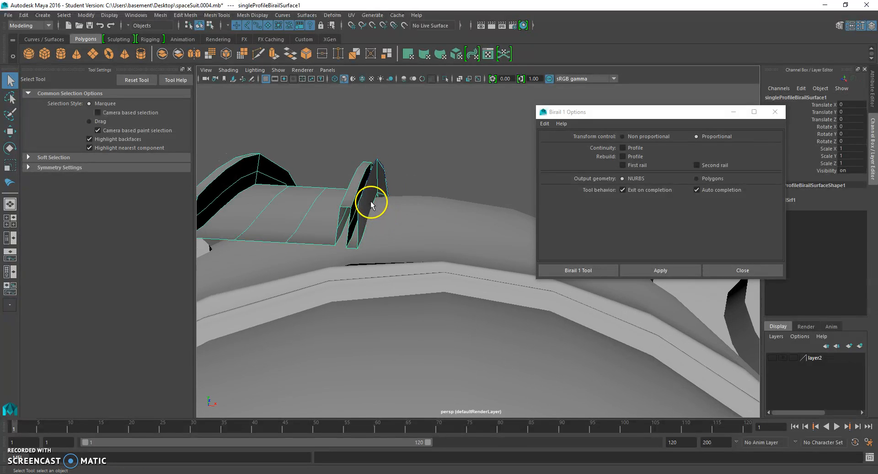
{"action": "scroll", "coordinate": [373, 210], "scroll_direction": "up", "scroll_amount": 3}
{"action": "scroll", "coordinate": [375, 211], "scroll_direction": "down", "scroll_amount": 6}
{"action": "scroll", "coordinate": [379, 213], "scroll_direction": "up", "scroll_amount": 5}
{"action": "middle_click_drag", "start_coordinate": [380, 213], "coordinate": [405, 221], "text": "alt"}
{"action": "mouse_move", "coordinate": [405, 221]}
{"action": "left_mouse_down", "text": "alt"}
{"action": "mouse_move", "coordinate": [427, 230]}
{"action": "mouse_move", "coordinate": [410, 231]}
{"action": "mouse_move", "coordinate": [420, 227]}
{"action": "left_mouse_up", "text": "alt"}
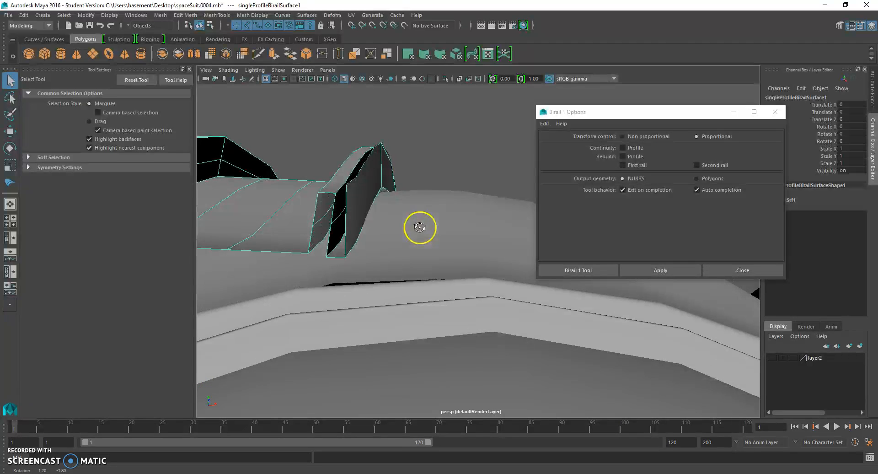
Step: Detach the birail surface at the isoparm along the base of its inner lip, and dismiss the Birail 1 options
{"action": "right_click", "coordinate": [360, 206]}
{"action": "left_click", "coordinate": [360, 181]}
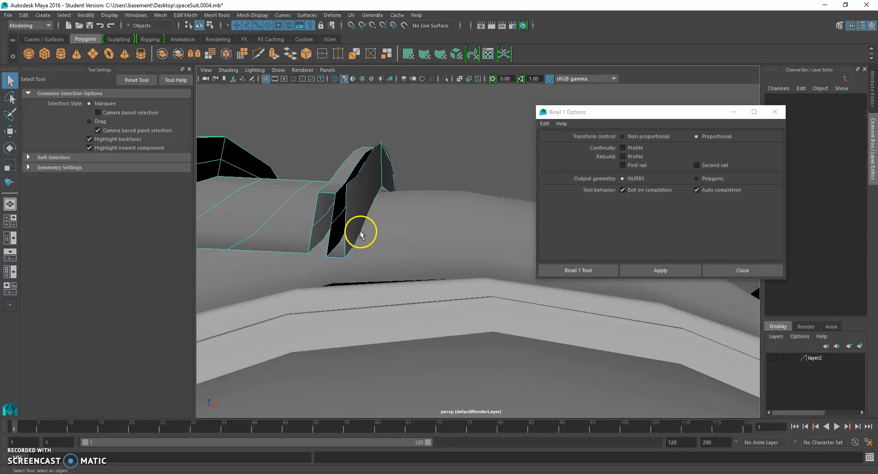
{"action": "left_click", "coordinate": [362, 235]}
{"action": "left_click_drag", "start_coordinate": [362, 235], "coordinate": [382, 241], "text": "alt"}
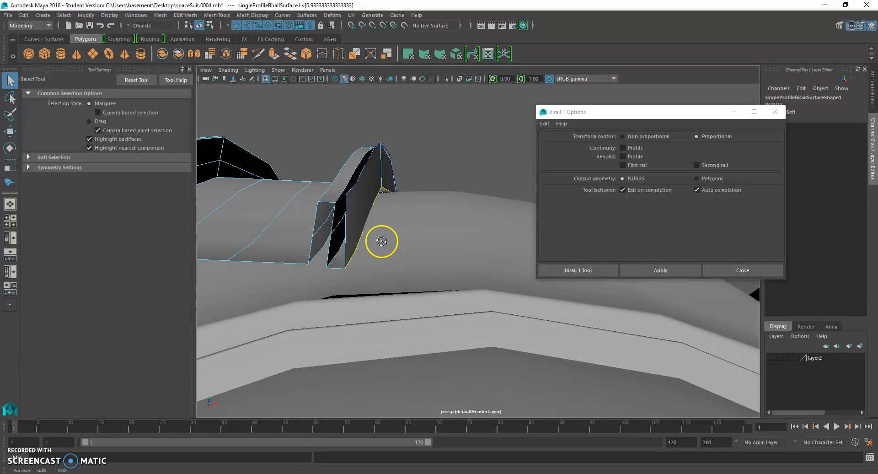
{"action": "left_click", "coordinate": [334, 259]}
{"action": "left_click_drag", "start_coordinate": [334, 260], "coordinate": [347, 255], "text": "alt"}
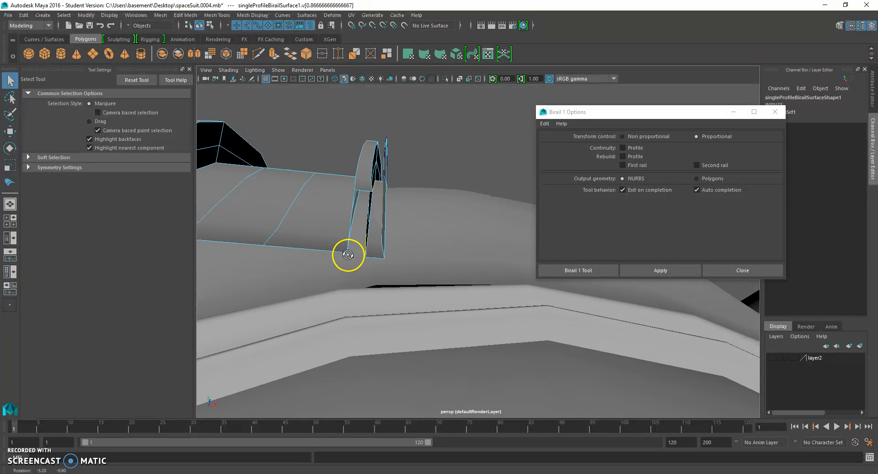
{"action": "left_click", "coordinate": [775, 112]}
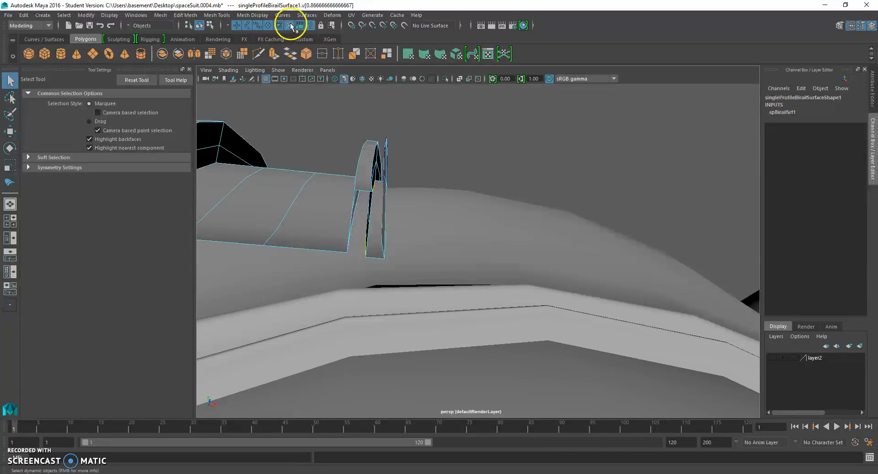
{"action": "left_click", "coordinate": [306, 15]}
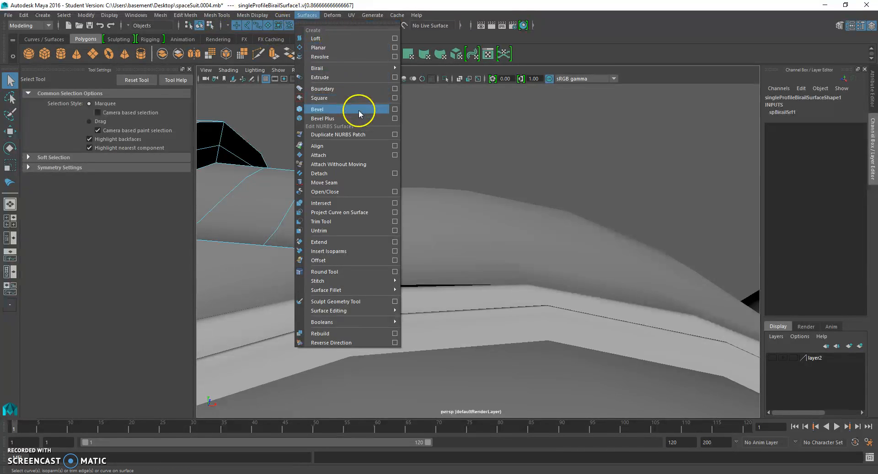
{"action": "left_click", "coordinate": [367, 174]}
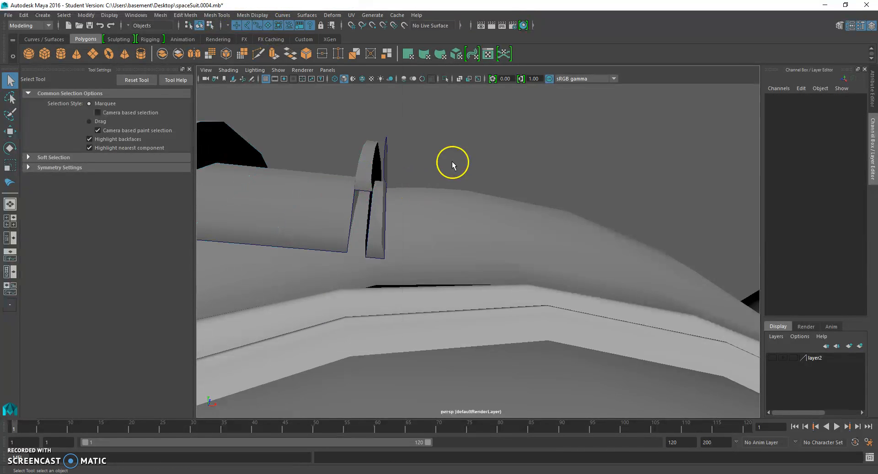
Step: Delete the detached inner piece of the strip together with the leftover inner duplicated curve and the profile curve
{"action": "left_click_drag", "start_coordinate": [395, 184], "coordinate": [361, 191], "text": "alt"}
{"action": "left_click", "coordinate": [360, 190]}
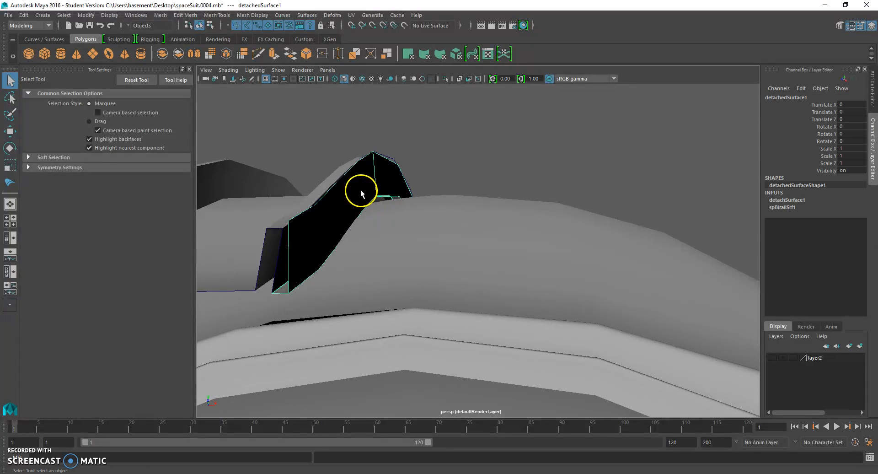
{"action": "key", "text": "Delete"}
{"action": "left_click_drag", "start_coordinate": [337, 160], "coordinate": [355, 158], "text": "alt"}
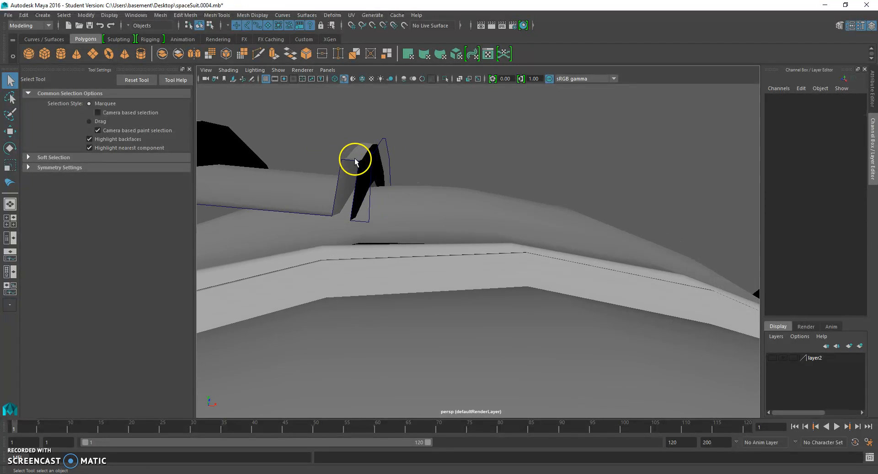
{"action": "left_click", "coordinate": [386, 143]}
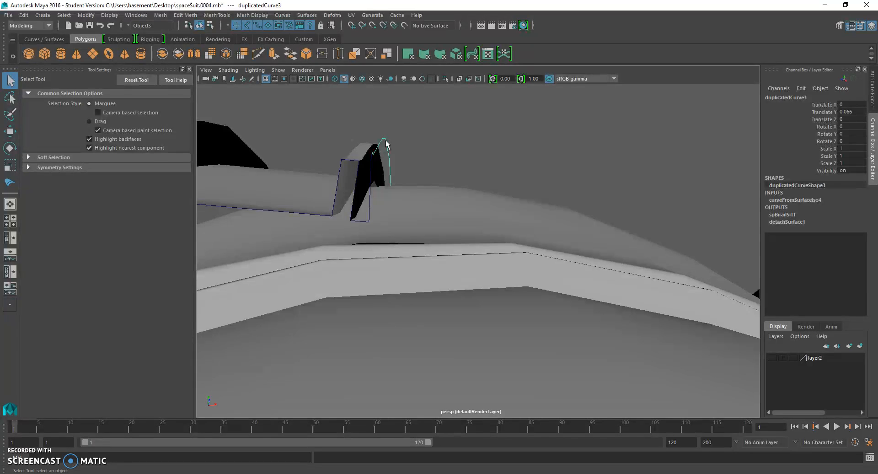
{"action": "key", "text": "Delete"}
{"action": "left_click", "coordinate": [372, 165]}
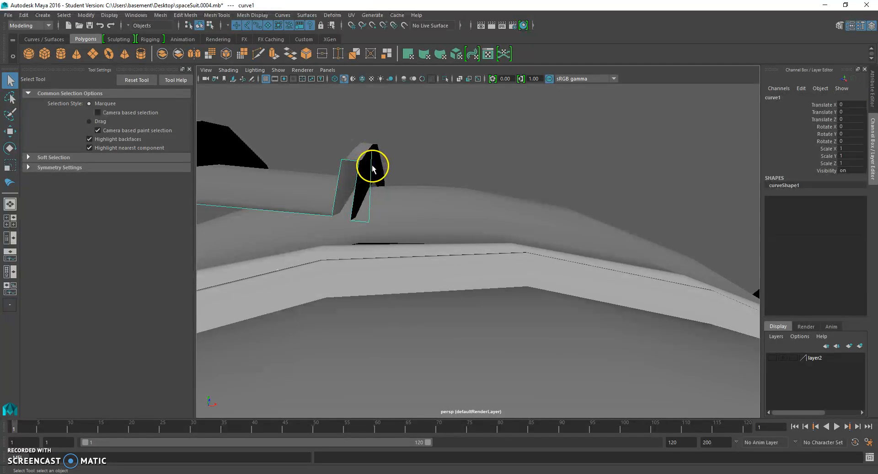
{"action": "key", "text": "Delete"}
Step: Loft a side wall between the strip's outer lower edge isoparm and the neighbouring isoparm on the helmet surface
{"action": "scroll", "coordinate": [376, 171], "scroll_direction": "down", "scroll_amount": 5}
{"action": "left_click_drag", "start_coordinate": [387, 188], "coordinate": [528, 204], "text": "alt"}
{"action": "scroll", "coordinate": [588, 202], "scroll_direction": "down", "scroll_amount": 3}
{"action": "left_click", "coordinate": [547, 201]}
{"action": "scroll", "coordinate": [550, 203], "scroll_direction": "up", "scroll_amount": 5}
{"action": "mouse_move", "coordinate": [540, 172]}
{"action": "left_mouse_down", "text": "alt"}
{"action": "mouse_move", "coordinate": [560, 180]}
{"action": "mouse_move", "coordinate": [538, 183]}
{"action": "left_mouse_up", "text": "alt"}
{"action": "right_click_drag", "start_coordinate": [519, 192], "coordinate": [522, 166]}
{"action": "left_click", "coordinate": [538, 185]}
{"action": "left_click_drag", "start_coordinate": [515, 200], "coordinate": [486, 227], "text": "alt"}
{"action": "right_click_drag", "start_coordinate": [477, 227], "coordinate": [477, 201]}
{"action": "left_click_drag", "start_coordinate": [478, 228], "coordinate": [503, 233], "text": "alt"}
{"action": "left_click", "coordinate": [480, 234]}
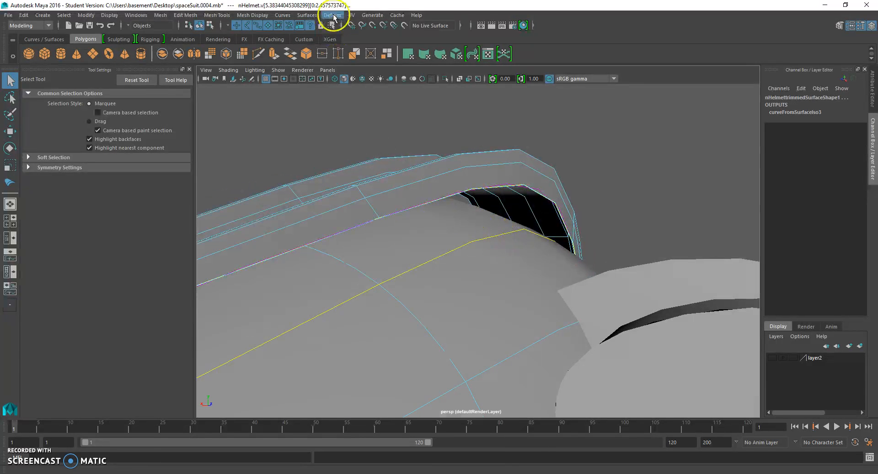
{"action": "left_click", "coordinate": [307, 16]}
{"action": "left_click", "coordinate": [316, 39]}
Step: Loft a second side wall between the strip's inner lower edge isoparm and the adjacent helmet isoparm
{"action": "mouse_move", "coordinate": [453, 171]}
{"action": "left_mouse_down", "text": "alt"}
{"action": "mouse_move", "coordinate": [330, 183]}
{"action": "mouse_move", "coordinate": [333, 198]}
{"action": "mouse_move", "coordinate": [679, 207]}
{"action": "left_mouse_up", "text": "alt"}
{"action": "left_click", "coordinate": [567, 177]}
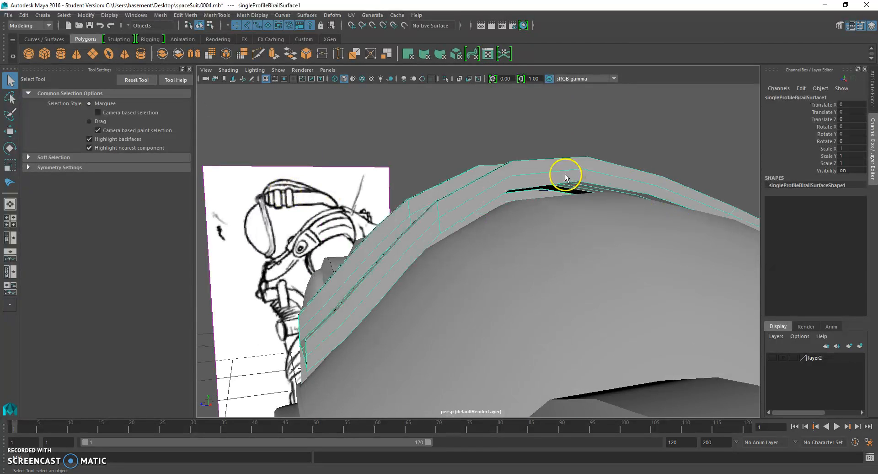
{"action": "right_click_drag", "start_coordinate": [565, 175], "coordinate": [561, 158]}
{"action": "left_click", "coordinate": [559, 182]}
{"action": "left_click_drag", "start_coordinate": [588, 211], "coordinate": [591, 194], "text": "alt"}
{"action": "right_click_drag", "start_coordinate": [591, 194], "coordinate": [594, 194]}
{"action": "left_click_drag", "start_coordinate": [594, 194], "coordinate": [527, 198], "text": "alt"}
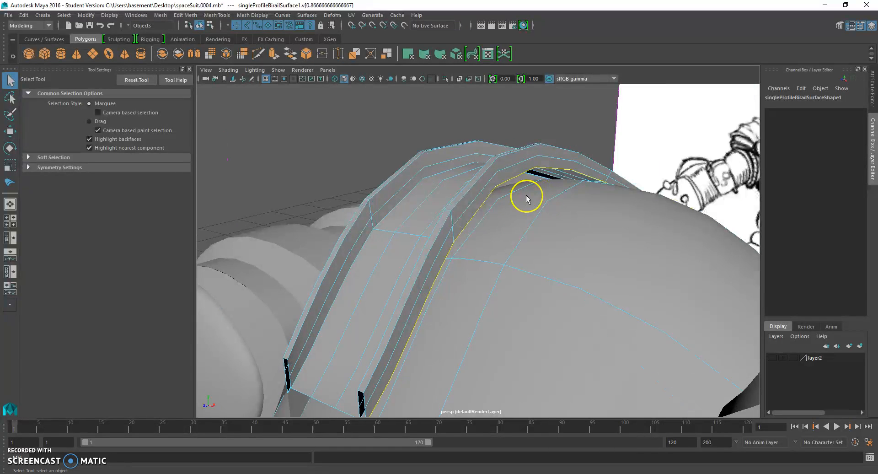
{"action": "left_click", "coordinate": [525, 195], "text": "shift"}
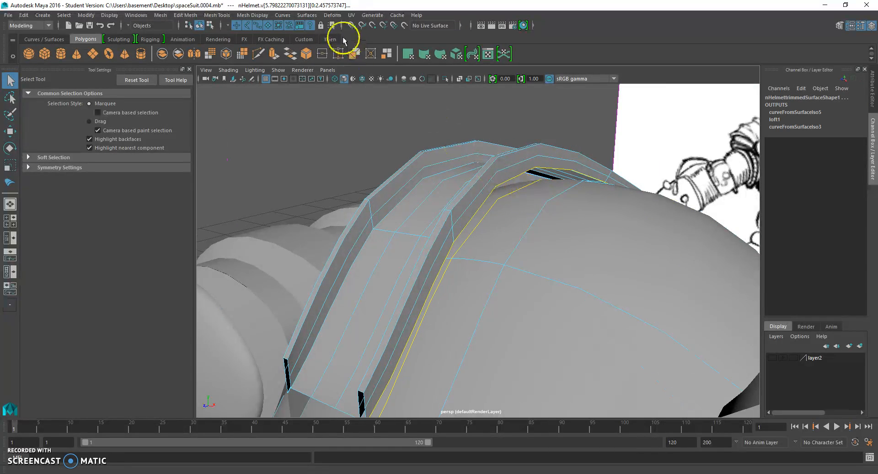
{"action": "left_click", "coordinate": [308, 15]}
{"action": "left_click", "coordinate": [317, 39]}
{"action": "left_click", "coordinate": [347, 122]}
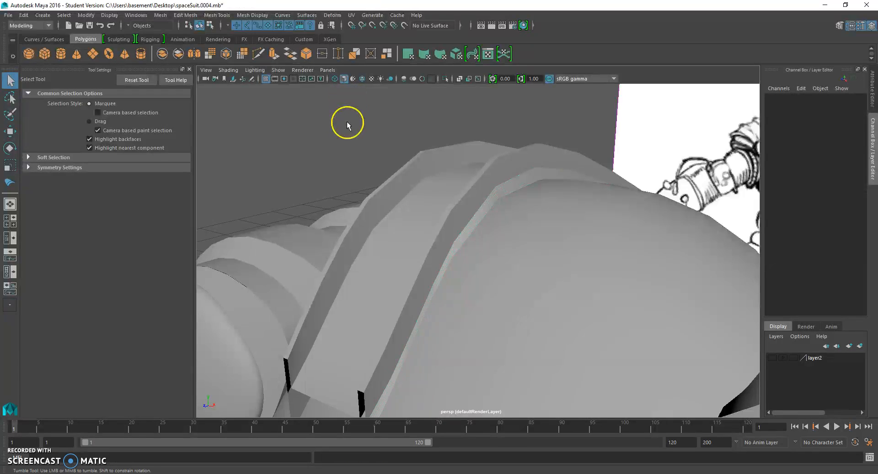
Step: Reverse the surface direction of the black lofted side wall on the strip's outer side
{"action": "left_click_drag", "start_coordinate": [348, 125], "coordinate": [390, 170], "text": "alt"}
{"action": "left_click", "coordinate": [362, 215]}
{"action": "left_click_drag", "start_coordinate": [363, 216], "coordinate": [331, 91], "text": "alt"}
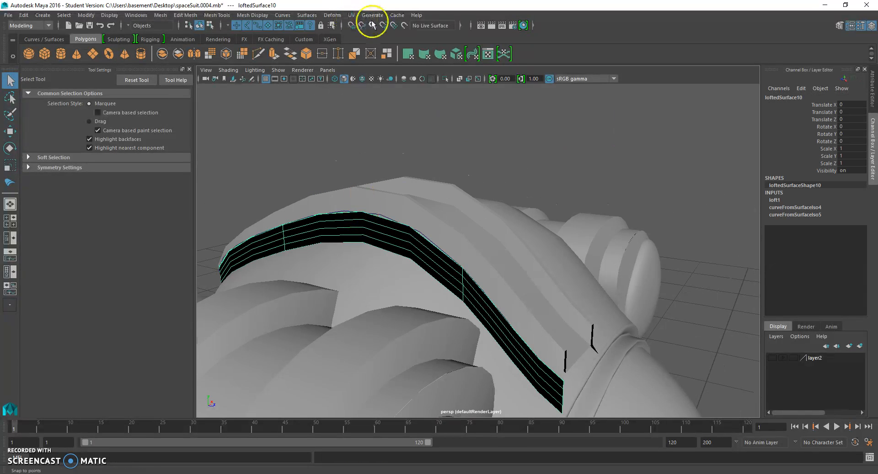
{"action": "left_click", "coordinate": [308, 15]}
{"action": "left_click", "coordinate": [321, 344]}
{"action": "left_click_drag", "start_coordinate": [322, 342], "coordinate": [537, 178], "text": "alt"}
{"action": "left_click", "coordinate": [560, 202]}
{"action": "scroll", "coordinate": [572, 187], "scroll_direction": "down", "scroll_amount": 3}
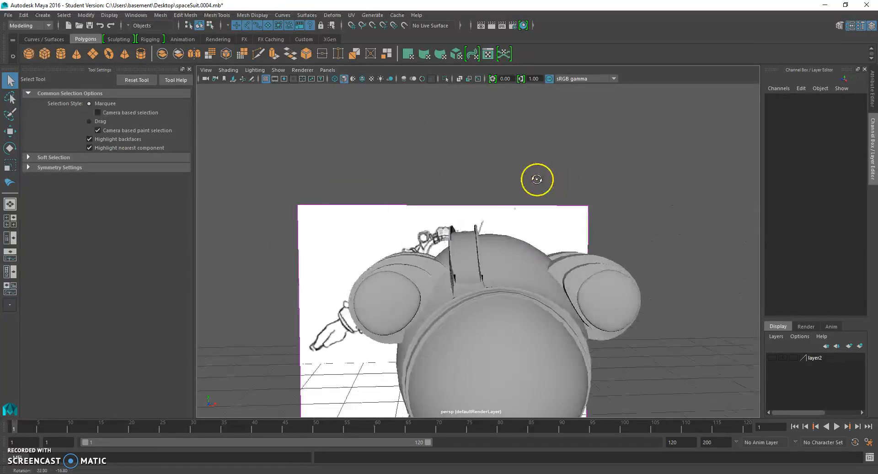
{"action": "scroll", "coordinate": [537, 178], "scroll_direction": "up", "scroll_amount": 3}
{"action": "middle_click_drag", "start_coordinate": [534, 181], "coordinate": [533, 179], "text": "alt"}
{"action": "left_click_drag", "start_coordinate": [533, 178], "coordinate": [509, 171], "text": "alt"}
{"action": "left_click", "coordinate": [503, 224]}
{"action": "scroll", "coordinate": [505, 223], "scroll_direction": "up", "scroll_amount": 4}
{"action": "left_click_drag", "start_coordinate": [507, 223], "coordinate": [522, 232], "text": "alt"}
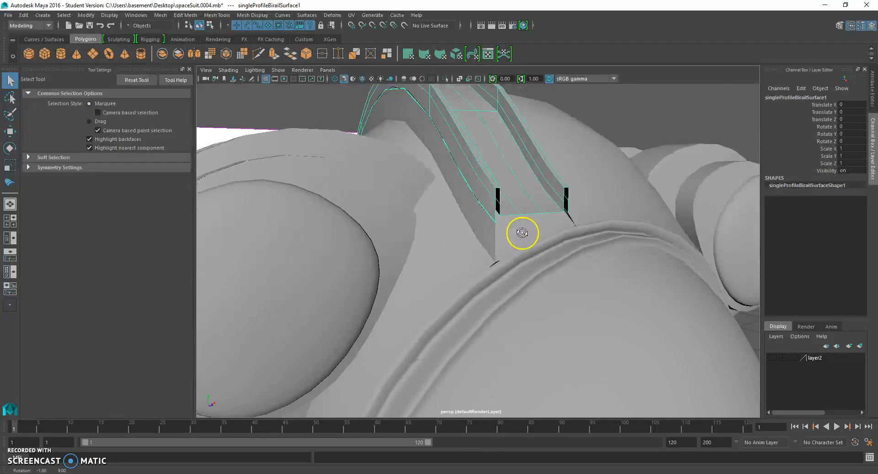
{"action": "right_click_drag", "start_coordinate": [529, 204], "coordinate": [542, 236]}
{"action": "left_click", "coordinate": [530, 214]}
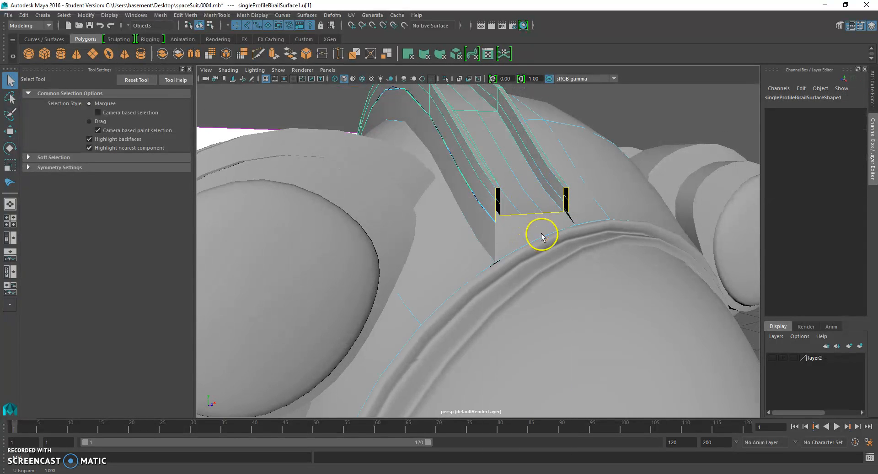
{"action": "left_click", "coordinate": [543, 238], "text": "shift"}
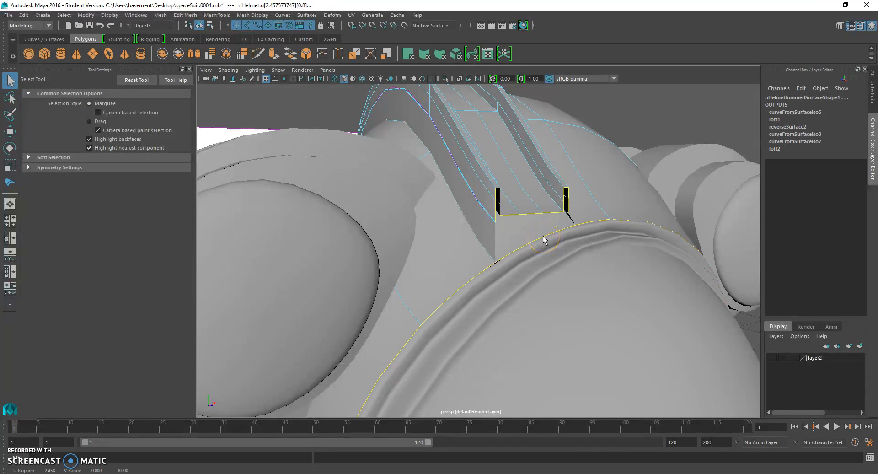
{"action": "left_click_drag", "start_coordinate": [544, 238], "coordinate": [502, 238], "text": "alt"}
{"action": "left_click", "coordinate": [382, 198]}
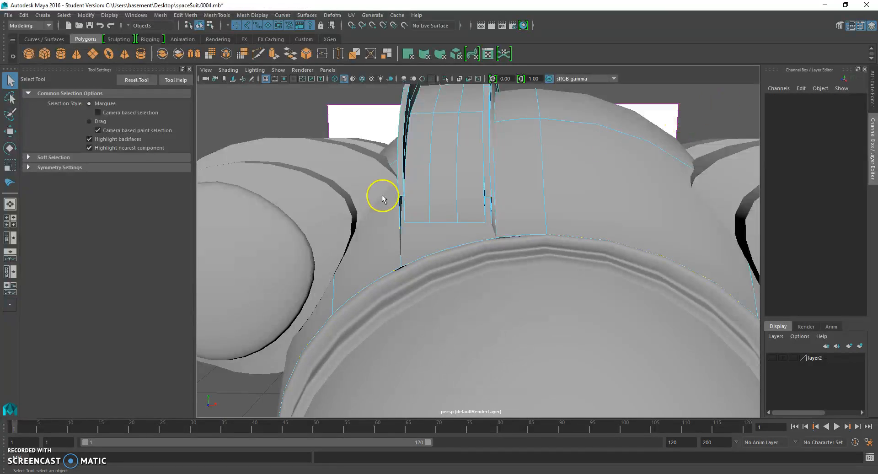
Step: Examine the gap between the strip's open front end and the helmet rim, highlighting the strip's front edge isoparm
{"action": "left_click", "coordinate": [440, 189]}
{"action": "mouse_move", "coordinate": [440, 189]}
{"action": "left_mouse_down", "text": "alt"}
{"action": "mouse_move", "coordinate": [575, 191]}
{"action": "mouse_move", "coordinate": [437, 195]}
{"action": "left_mouse_up", "text": "alt"}
{"action": "scroll", "coordinate": [437, 194], "scroll_direction": "down", "scroll_amount": 3}
{"action": "left_click_drag", "start_coordinate": [426, 226], "coordinate": [513, 232], "text": "alt"}
{"action": "right_click_drag", "start_coordinate": [527, 209], "coordinate": [532, 187]}
{"action": "left_click", "coordinate": [528, 226]}
{"action": "scroll", "coordinate": [519, 230], "scroll_direction": "up", "scroll_amount": 4}
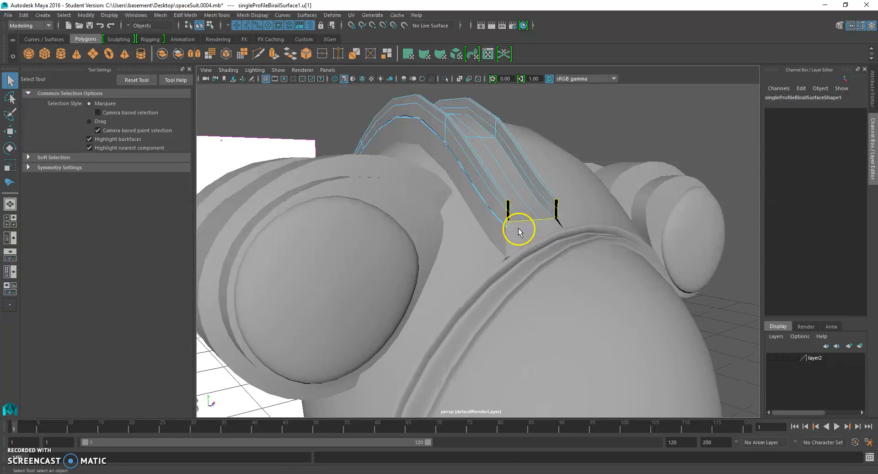
{"action": "left_click_drag", "start_coordinate": [535, 223], "coordinate": [562, 206], "text": "alt"}
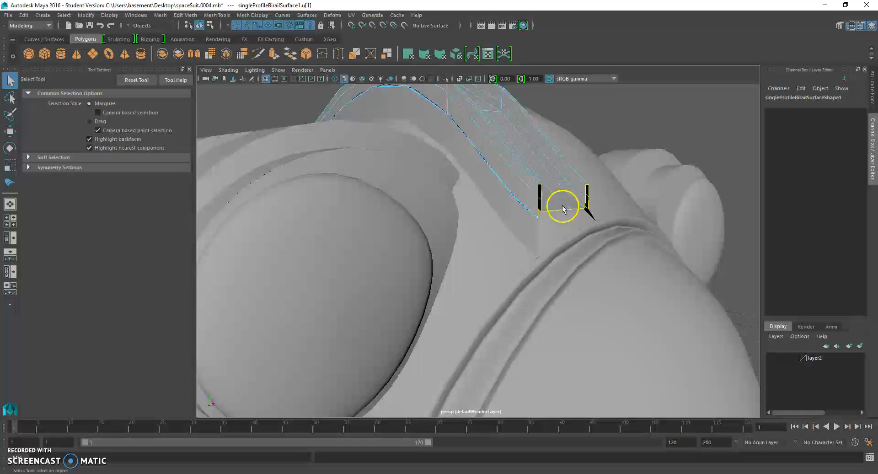
Step: Draw a linear CV curve in the side view from the strip's front end down over the helmet rim
{"action": "left_click", "coordinate": [43, 16]}
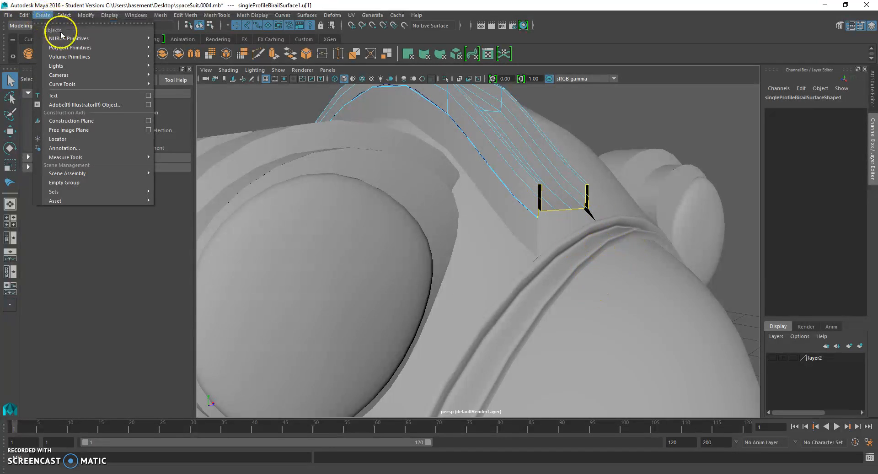
{"action": "mouse_move", "coordinate": [63, 39]}
{"action": "mouse_move", "coordinate": [86, 78]}
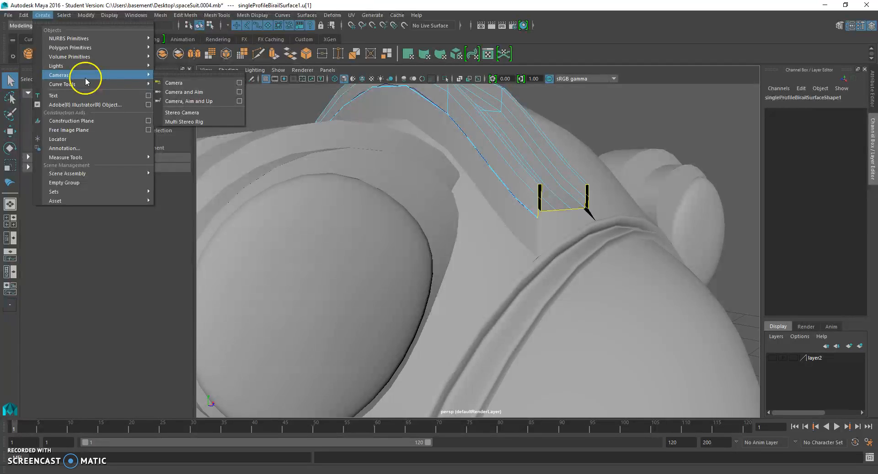
{"action": "left_click", "coordinate": [190, 88]}
{"action": "key", "text": "space"}
{"action": "left_click_drag", "start_coordinate": [555, 172], "coordinate": [595, 172]}
{"action": "key", "text": "space"}
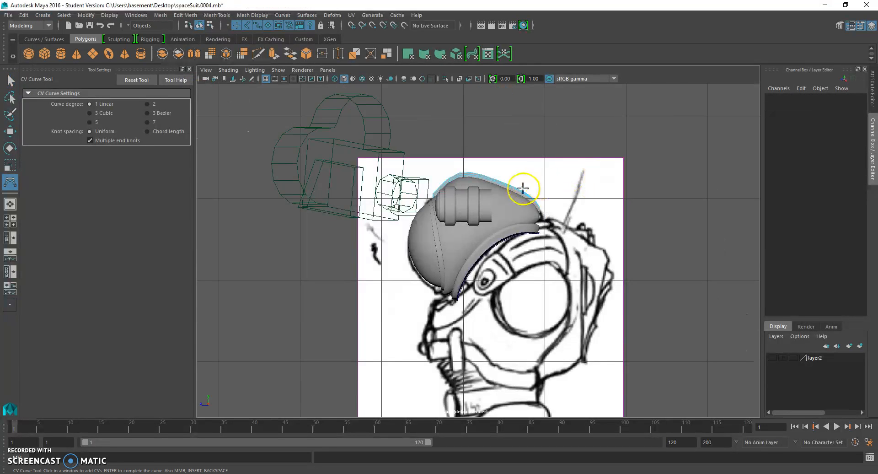
{"action": "scroll", "coordinate": [519, 185], "scroll_direction": "up", "scroll_amount": 10}
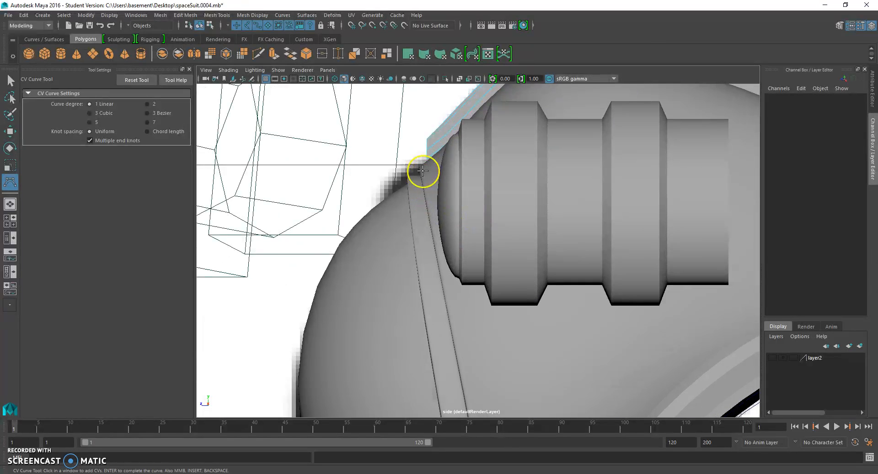
{"action": "left_click", "coordinate": [425, 148]}
{"action": "left_click", "coordinate": [402, 168]}
{"action": "left_click", "coordinate": [400, 185]}
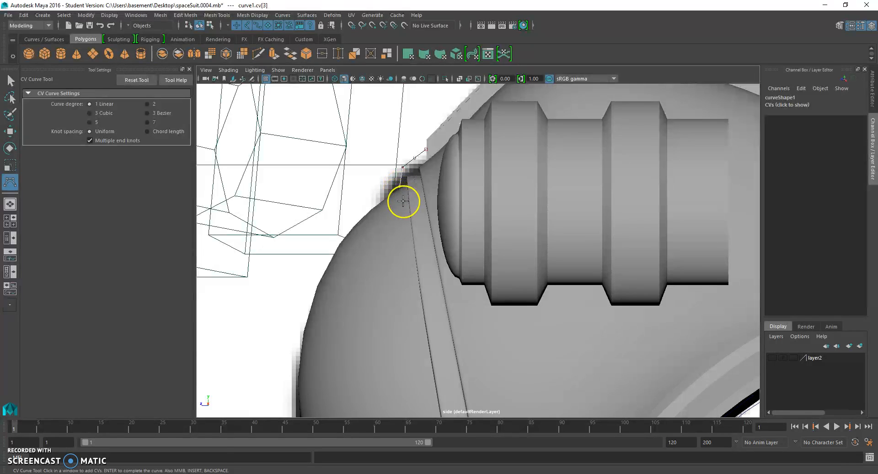
{"action": "key", "text": "Return"}
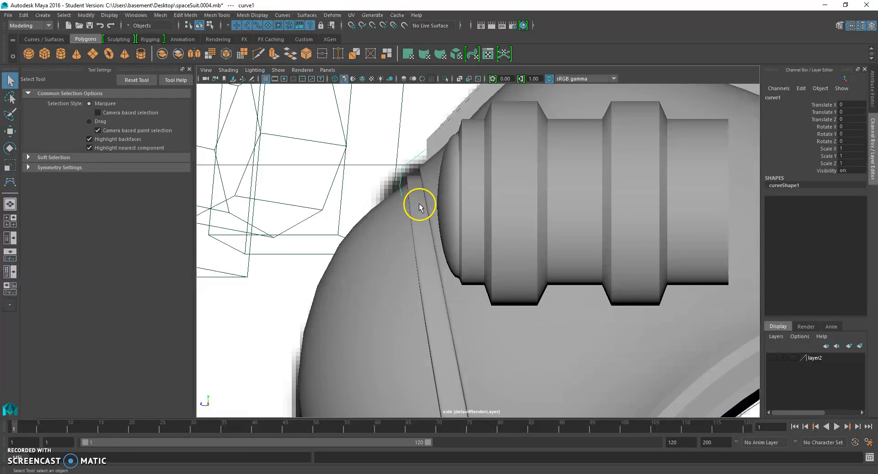
Step: Center the new curve's pivot in the perspective view and move the curve to about -0.202 in X, in front of the strip's open end
{"action": "key", "text": "space"}
{"action": "left_click_drag", "start_coordinate": [387, 155], "coordinate": [386, 147]}
{"action": "left_click_drag", "start_coordinate": [433, 167], "coordinate": [574, 249], "text": "alt"}
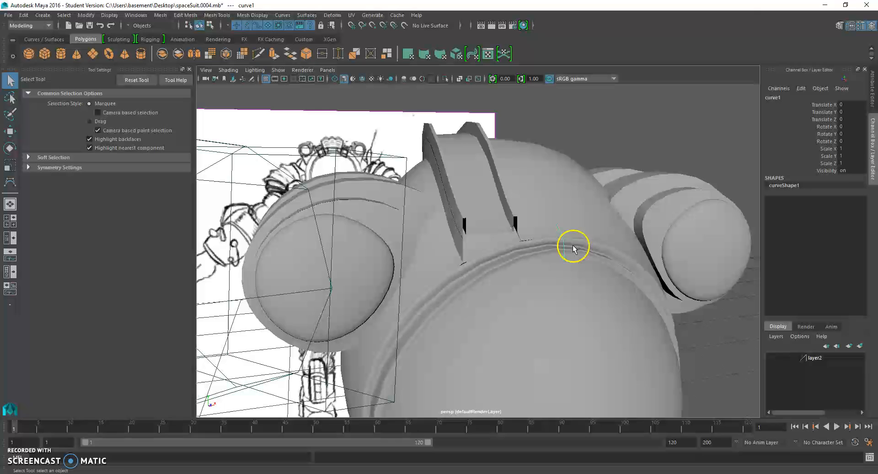
{"action": "left_click", "coordinate": [9, 132]}
{"action": "left_click", "coordinate": [161, 15]}
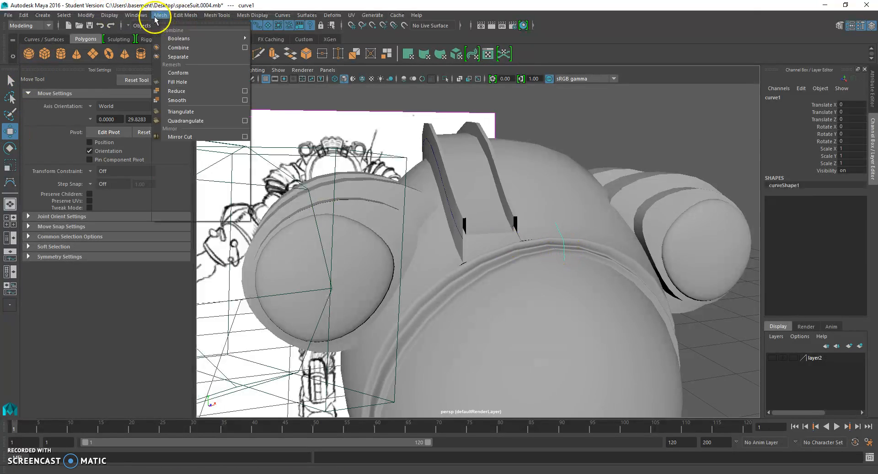
{"action": "left_click", "coordinate": [86, 15]}
{"action": "left_click", "coordinate": [101, 61]}
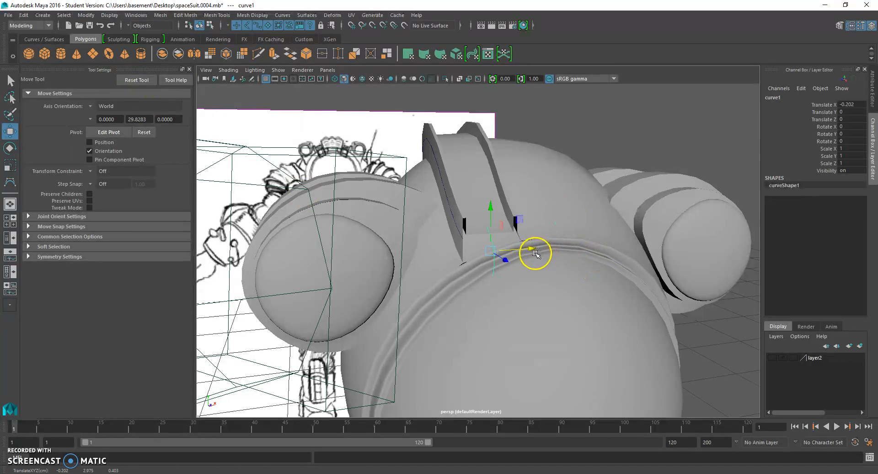
Step: Try to extrude the strip's front edge isoparm along the drawn curve as a tube, at path, with component pivot and profile normal orientation
{"action": "scroll", "coordinate": [535, 253], "scroll_direction": "up", "scroll_amount": 6}
{"action": "left_click", "coordinate": [592, 201]}
{"action": "right_click_drag", "start_coordinate": [592, 199], "coordinate": [590, 177]}
{"action": "left_click", "coordinate": [597, 205]}
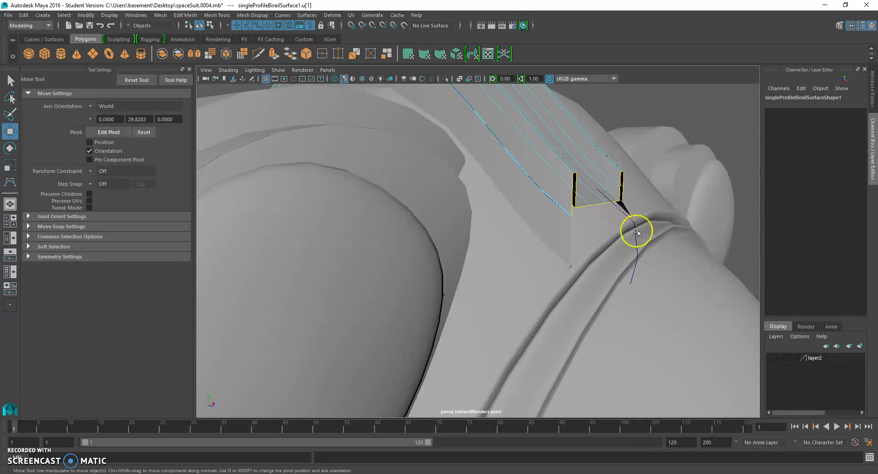
{"action": "left_click", "coordinate": [636, 231]}
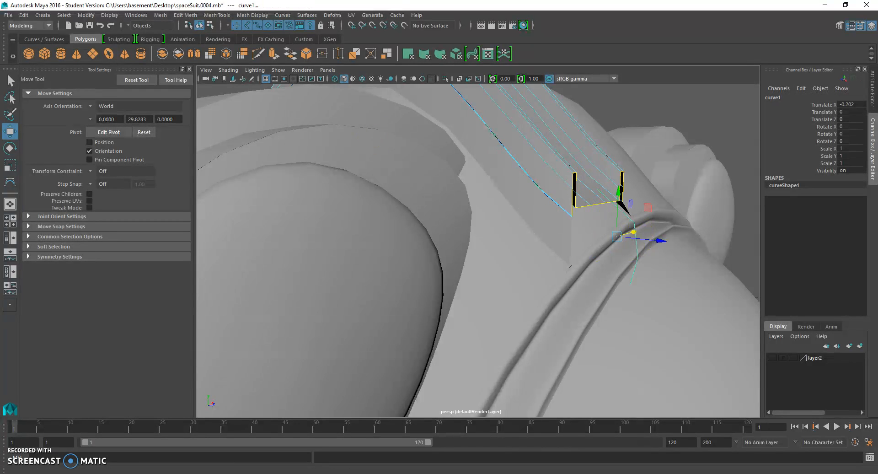
{"action": "left_click", "coordinate": [308, 17]}
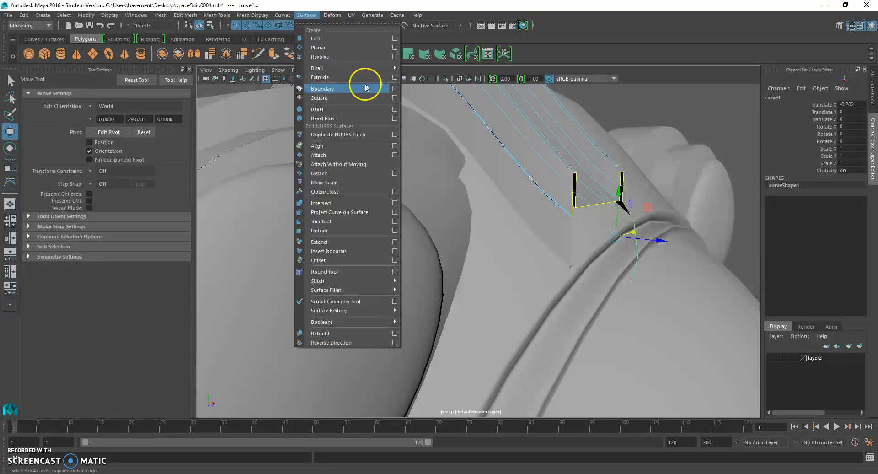
{"action": "left_click", "coordinate": [392, 79]}
{"action": "left_click", "coordinate": [706, 139]}
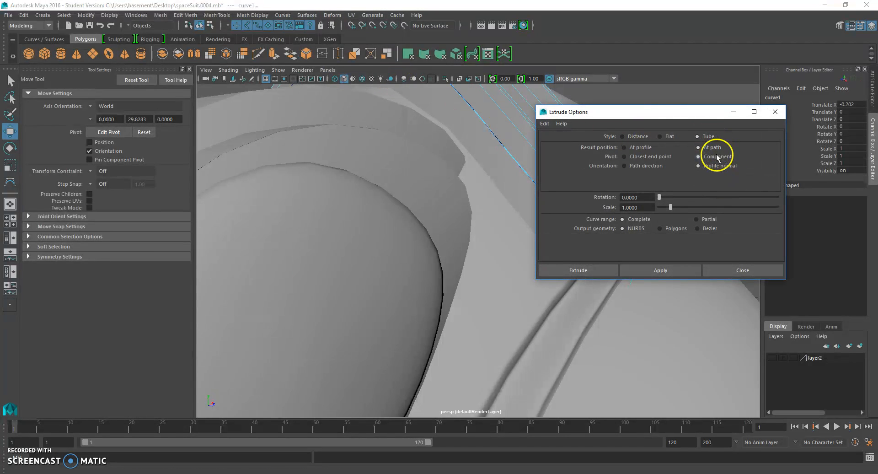
{"action": "left_click", "coordinate": [608, 271]}
{"action": "mouse_move", "coordinate": [608, 270]}
{"action": "left_mouse_down", "text": "alt"}
{"action": "mouse_move", "coordinate": [572, 273]}
{"action": "mouse_move", "coordinate": [603, 269]}
{"action": "left_mouse_up", "text": "alt"}
{"action": "key", "text": "ctrl+z"}
{"action": "scroll", "coordinate": [601, 269], "scroll_direction": "up", "scroll_amount": 2}
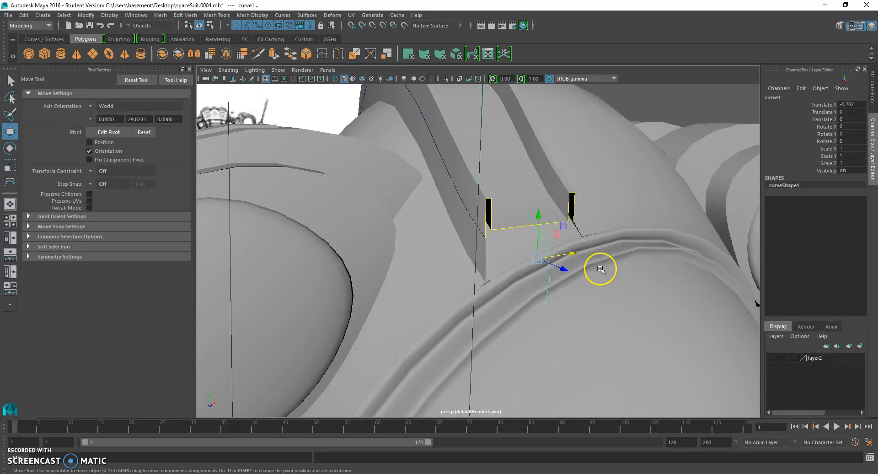
Step: Duplicate the strip's front edge isoparm as a separate surface curve
{"action": "left_click", "coordinate": [657, 99]}
{"action": "left_click", "coordinate": [551, 208]}
{"action": "right_click_drag", "start_coordinate": [551, 207], "coordinate": [550, 183]}
{"action": "left_click", "coordinate": [556, 223]}
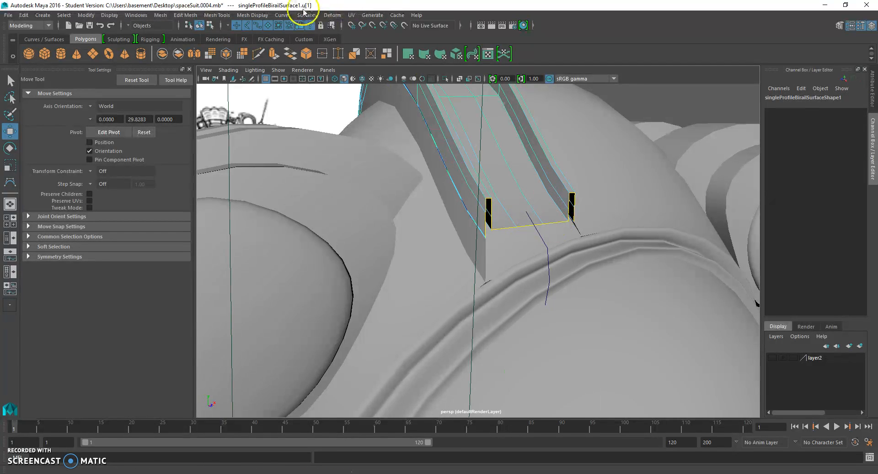
{"action": "left_click", "coordinate": [283, 15]}
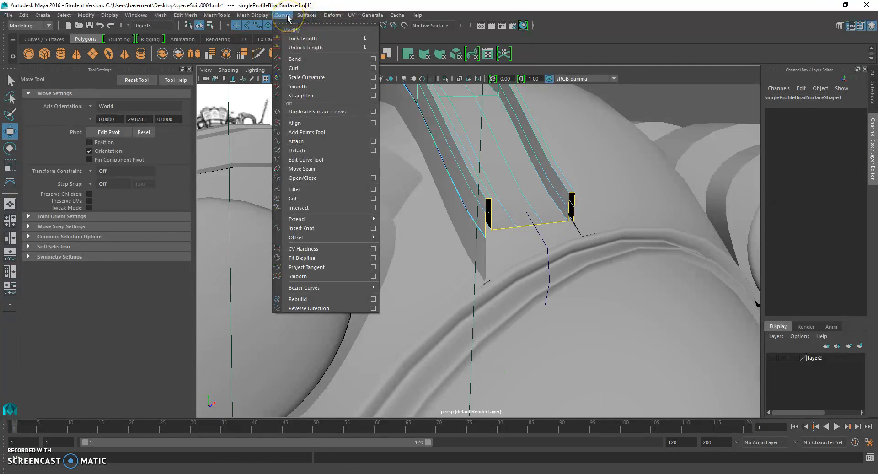
{"action": "left_click", "coordinate": [329, 113]}
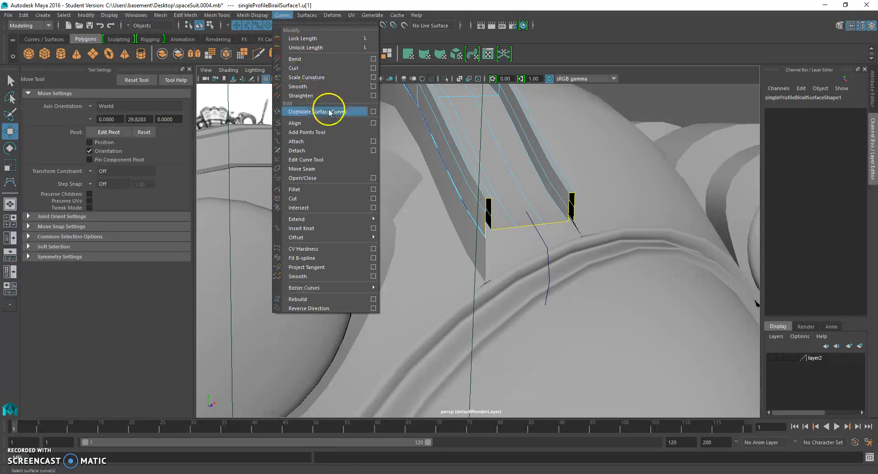
Step: Try a tube extrusion of the duplicated front edge curve along the path curve drawn over the rim
{"action": "left_click_drag", "start_coordinate": [518, 228], "coordinate": [536, 232], "text": "alt"}
{"action": "left_click", "coordinate": [525, 230], "text": "shift"}
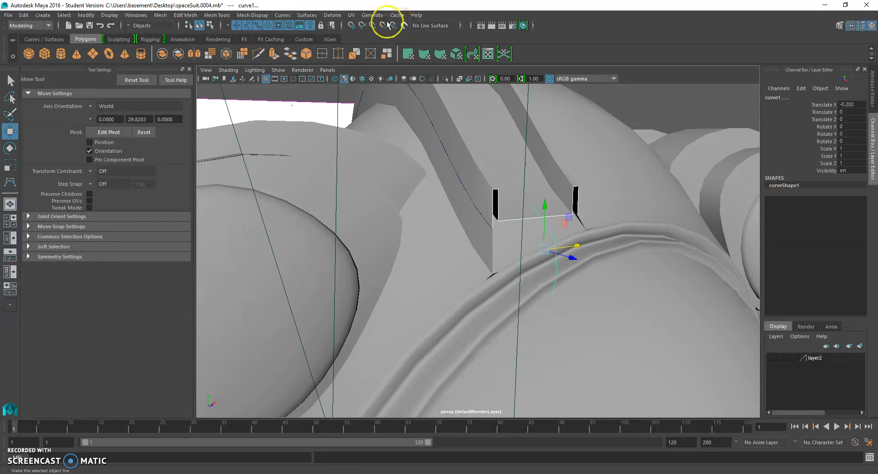
{"action": "left_click", "coordinate": [303, 15]}
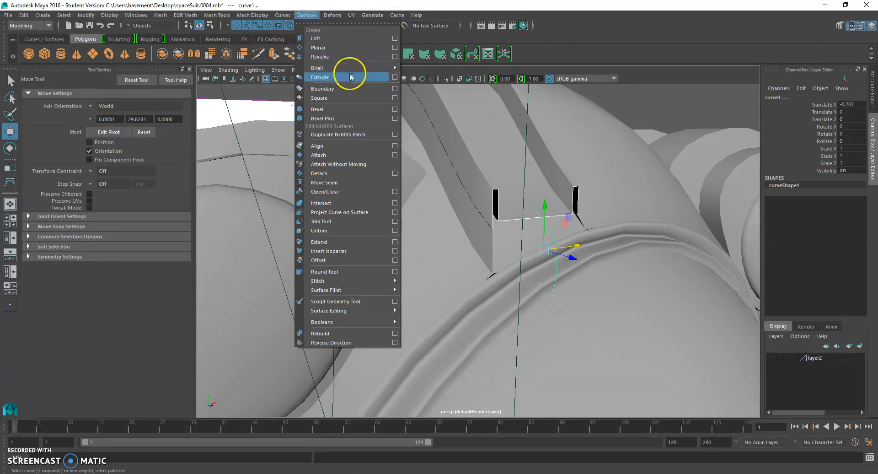
{"action": "left_click", "coordinate": [393, 78]}
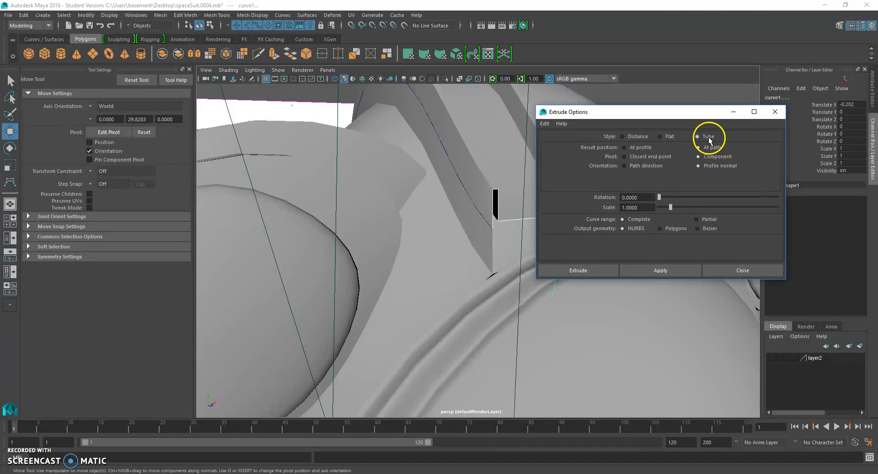
{"action": "left_click", "coordinate": [580, 270]}
{"action": "scroll", "coordinate": [576, 264], "scroll_direction": "down", "scroll_amount": 10}
{"action": "mouse_move", "coordinate": [568, 261]}
{"action": "left_mouse_down", "text": "alt"}
{"action": "mouse_move", "coordinate": [536, 260]}
{"action": "mouse_move", "coordinate": [672, 256]}
{"action": "mouse_move", "coordinate": [561, 265]}
{"action": "left_mouse_up", "text": "alt"}
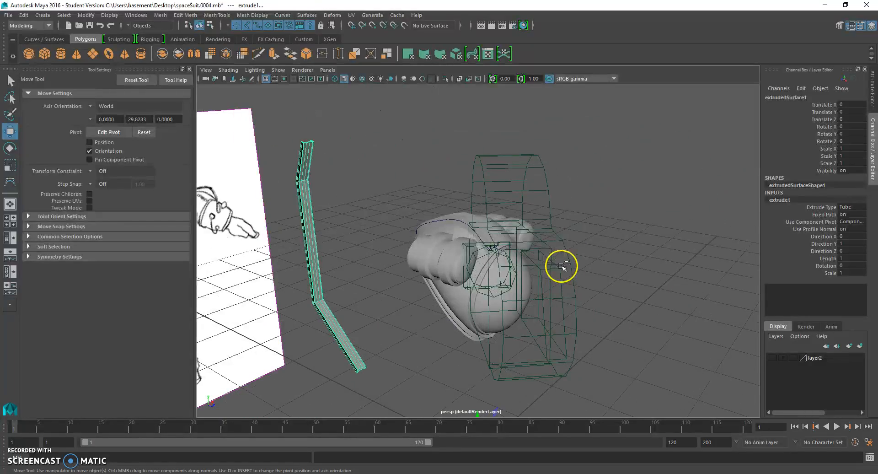
{"action": "key", "text": "ctrl+z"}
{"action": "left_click", "coordinate": [634, 258]}
{"action": "scroll", "coordinate": [647, 248], "scroll_direction": "up", "scroll_amount": 10}
{"action": "left_click_drag", "start_coordinate": [653, 237], "coordinate": [584, 245], "text": "alt"}
{"action": "left_click", "coordinate": [581, 247]}
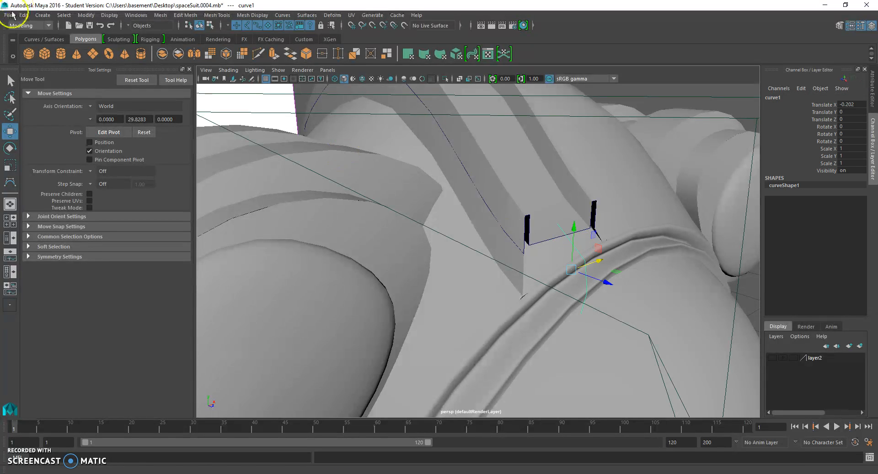
{"action": "left_click", "coordinate": [548, 241]}
{"action": "left_click_drag", "start_coordinate": [559, 246], "coordinate": [551, 234], "text": "alt"}
{"action": "right_click_drag", "start_coordinate": [552, 213], "coordinate": [559, 210]}
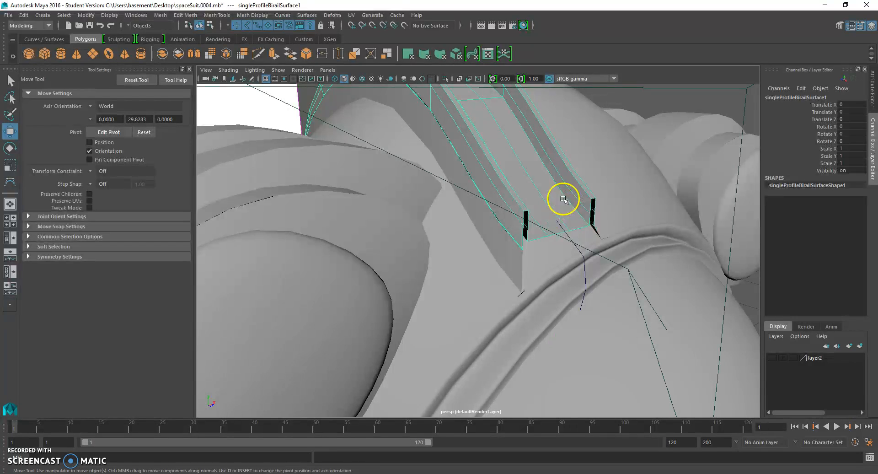
{"action": "left_click", "coordinate": [221, 25]}
{"action": "left_click", "coordinate": [221, 25]}
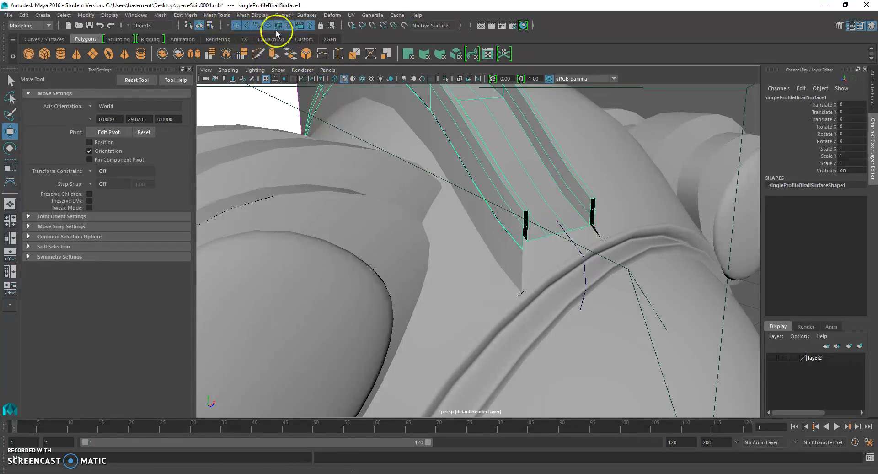
{"action": "left_click", "coordinate": [652, 108]}
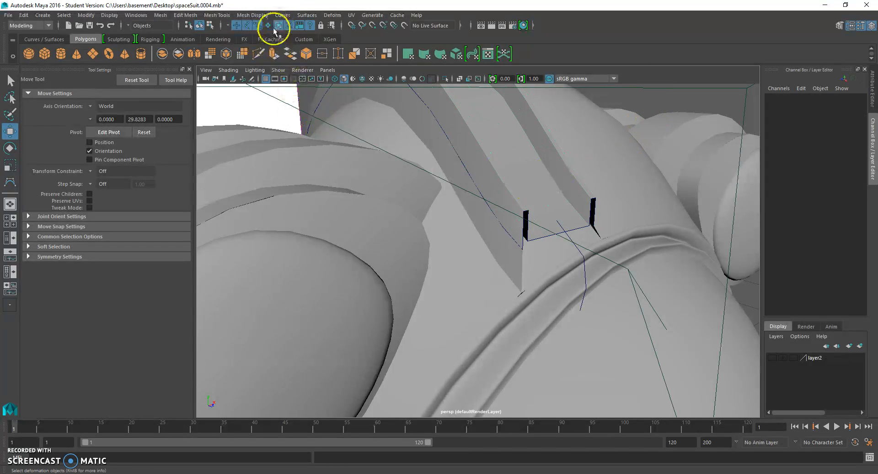
{"action": "left_click", "coordinate": [577, 227]}
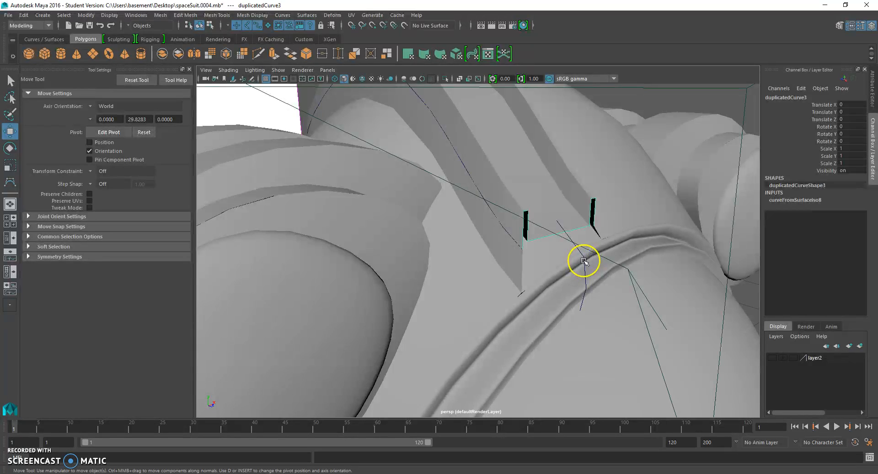
{"action": "left_click", "coordinate": [584, 260], "text": "shift"}
{"action": "left_click_drag", "start_coordinate": [584, 260], "coordinate": [600, 251], "text": "alt"}
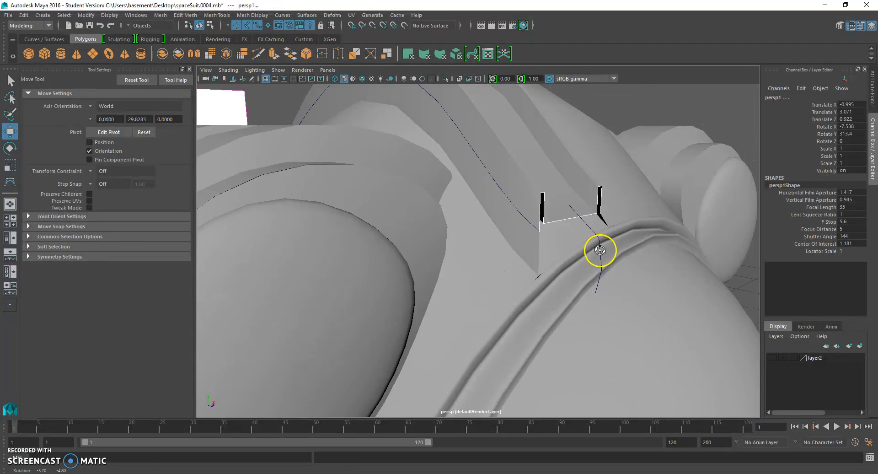
{"action": "left_click", "coordinate": [635, 112]}
Step: Extrude the duplicated front edge curve along the drawn path curve with reset options: tube, at path, component pivot, profile normal and NURBS output
{"action": "left_click", "coordinate": [588, 228]}
{"action": "left_click", "coordinate": [589, 227]}
{"action": "left_click_drag", "start_coordinate": [588, 227], "coordinate": [418, 235], "text": "alt"}
{"action": "scroll", "coordinate": [427, 233], "scroll_direction": "up", "scroll_amount": 6}
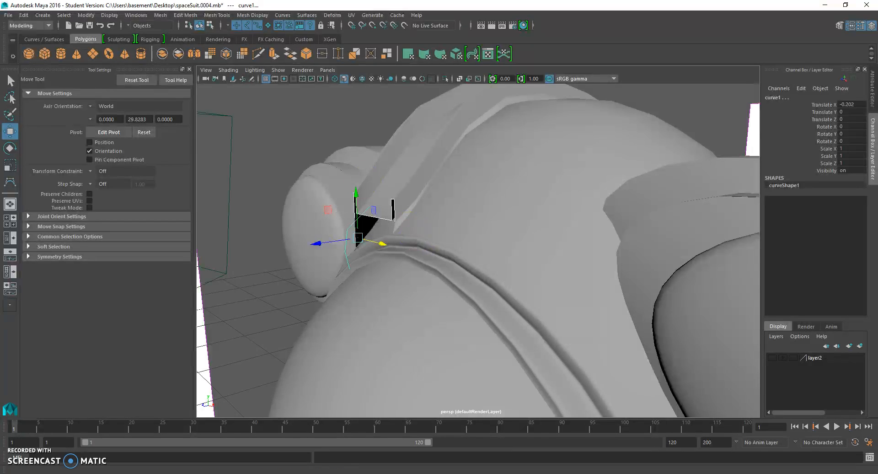
{"action": "left_click", "coordinate": [304, 17]}
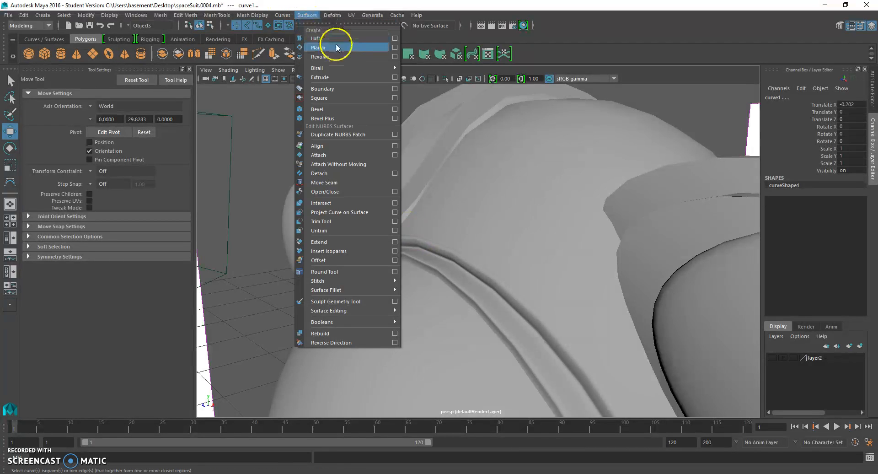
{"action": "left_click", "coordinate": [390, 77]}
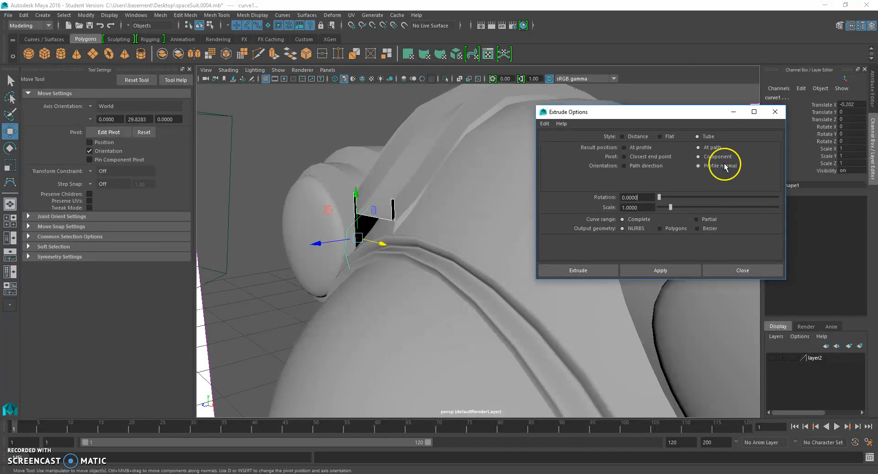
{"action": "left_click", "coordinate": [546, 124]}
{"action": "left_click", "coordinate": [557, 142]}
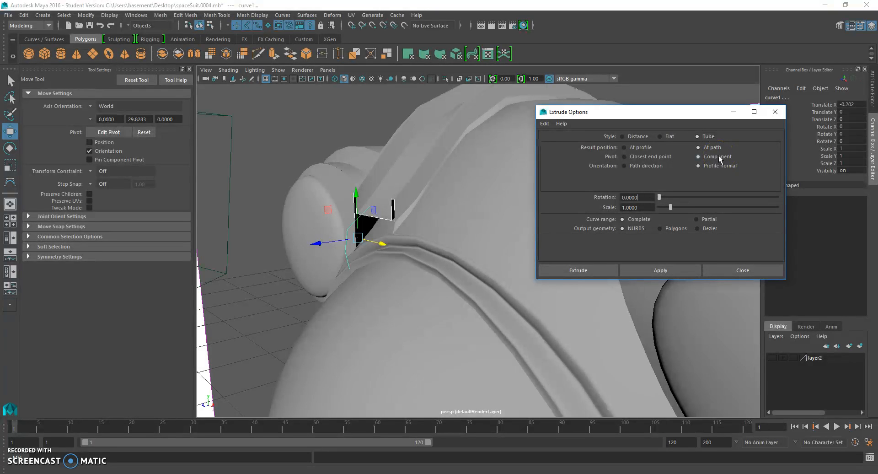
{"action": "left_click", "coordinate": [585, 269]}
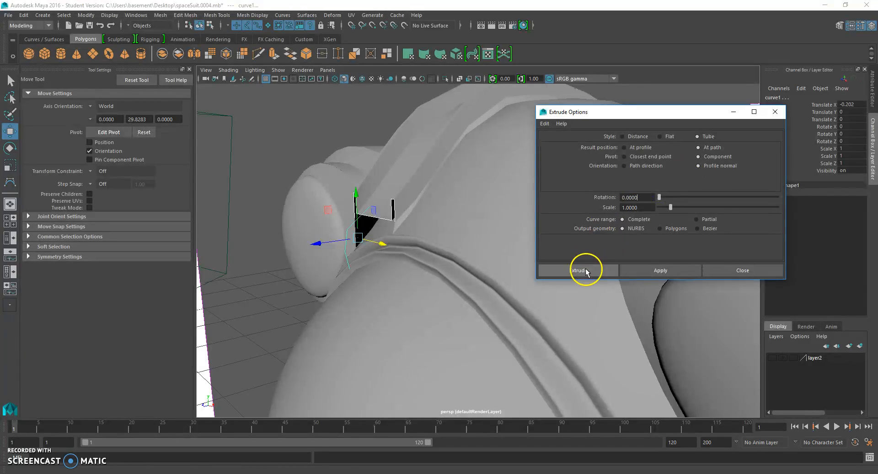
Step: Examine where the extruded surface lies relative to the strip's front end and the helmet rim
{"action": "right_click_drag", "start_coordinate": [584, 265], "coordinate": [467, 249], "text": "alt"}
{"action": "mouse_move", "coordinate": [467, 249]}
{"action": "left_mouse_down", "text": "alt"}
{"action": "mouse_move", "coordinate": [536, 253]}
{"action": "mouse_move", "coordinate": [465, 269]}
{"action": "mouse_move", "coordinate": [377, 263]}
{"action": "mouse_move", "coordinate": [555, 261]}
{"action": "mouse_move", "coordinate": [584, 235]}
{"action": "left_mouse_up", "text": "alt"}
{"action": "scroll", "coordinate": [590, 232], "scroll_direction": "up", "scroll_amount": 5}
{"action": "mouse_move", "coordinate": [424, 259]}
{"action": "left_mouse_down", "text": "alt"}
{"action": "mouse_move", "coordinate": [393, 250]}
{"action": "mouse_move", "coordinate": [414, 245]}
{"action": "mouse_move", "coordinate": [417, 266]}
{"action": "left_mouse_up", "text": "alt"}
{"action": "left_click", "coordinate": [397, 264]}
{"action": "left_click", "coordinate": [385, 95]}
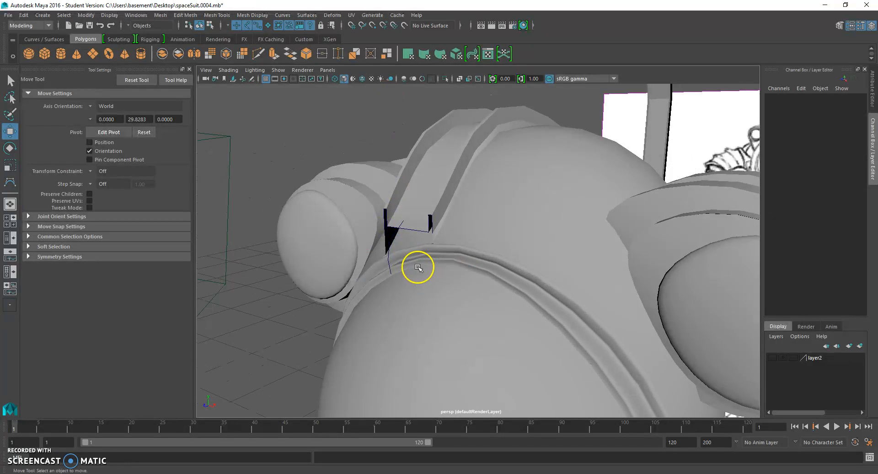
{"action": "scroll", "coordinate": [417, 264], "scroll_direction": "up", "scroll_amount": 4}
{"action": "left_click_drag", "start_coordinate": [354, 221], "coordinate": [372, 225], "text": "alt"}
Step: Delete the old path curve drawn from the strip's front edge over the helmet rim
{"action": "left_click", "coordinate": [419, 226]}
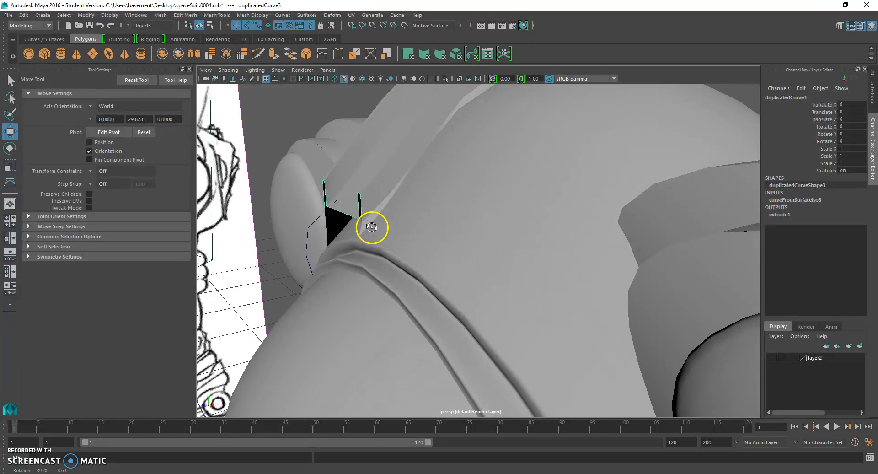
{"action": "left_click", "coordinate": [316, 221]}
{"action": "left_click_drag", "start_coordinate": [336, 229], "coordinate": [311, 229], "text": "alt"}
{"action": "right_click_drag", "start_coordinate": [310, 226], "coordinate": [271, 227]}
{"action": "left_click_drag", "start_coordinate": [277, 226], "coordinate": [280, 223], "text": "alt"}
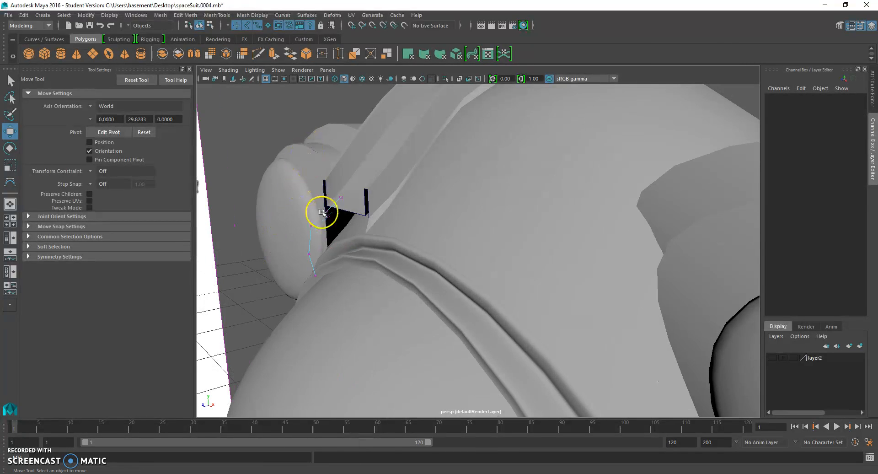
{"action": "right_click_drag", "start_coordinate": [323, 216], "coordinate": [345, 200]}
{"action": "left_click", "coordinate": [321, 214]}
{"action": "key", "text": "BackSpace"}
{"action": "key", "text": "backslash"}
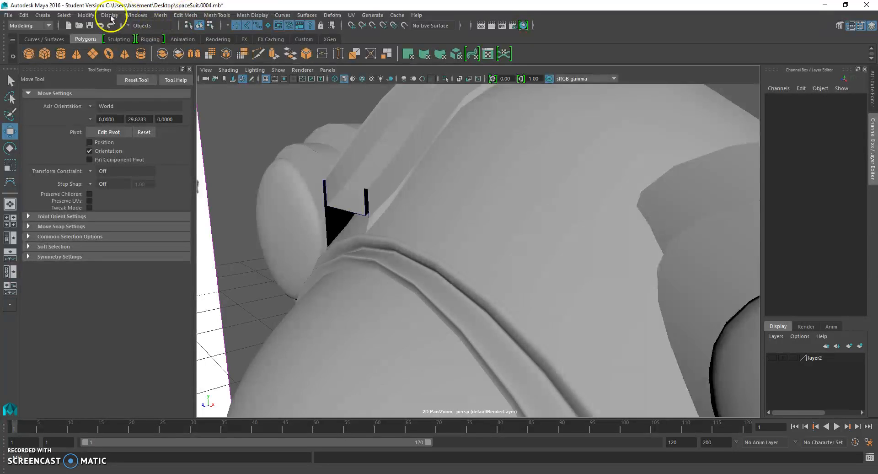
Step: Draw a 3 Cubic CV curve in the side view, arching from the strip's front end down over the helmet rim
{"action": "left_click", "coordinate": [43, 16]}
{"action": "mouse_move", "coordinate": [72, 49]}
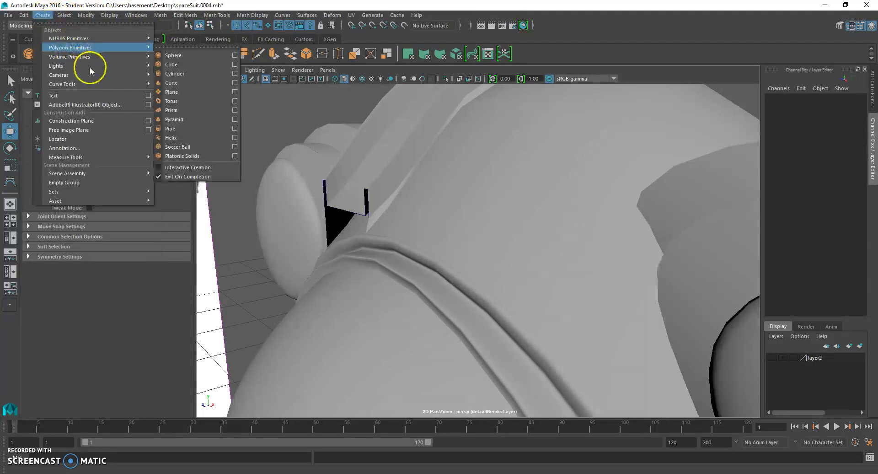
{"action": "mouse_move", "coordinate": [93, 57]}
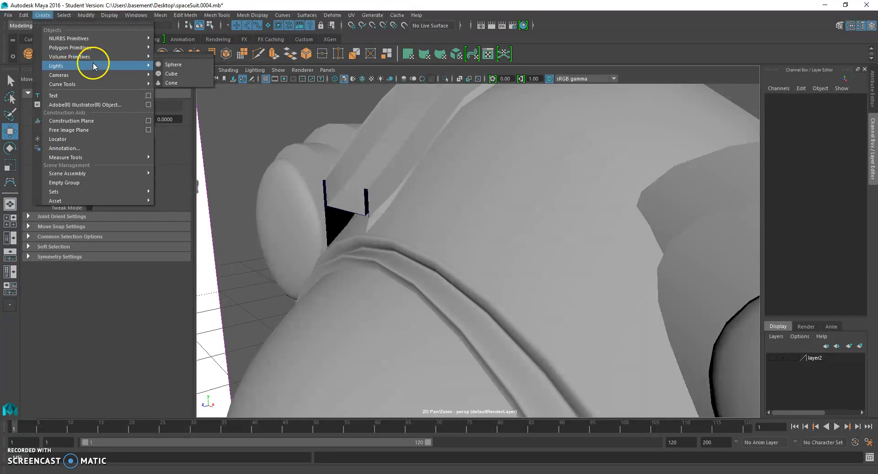
{"action": "mouse_move", "coordinate": [92, 84]}
{"action": "left_click", "coordinate": [246, 93]}
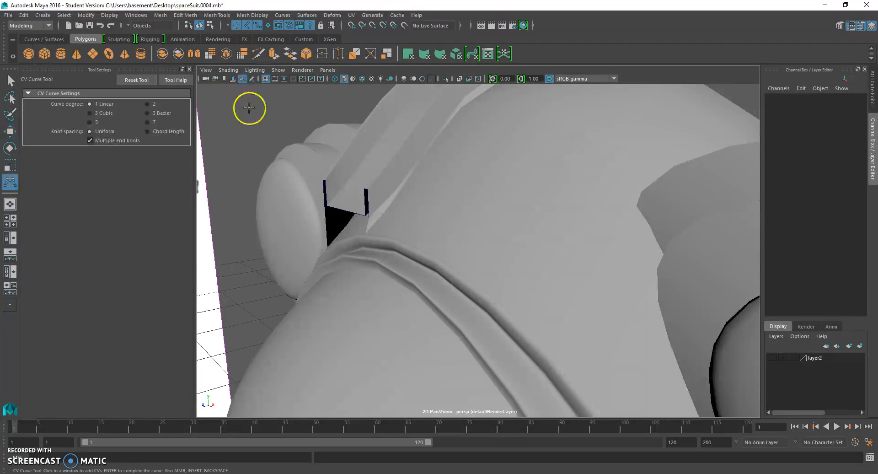
{"action": "left_click", "coordinate": [103, 114]}
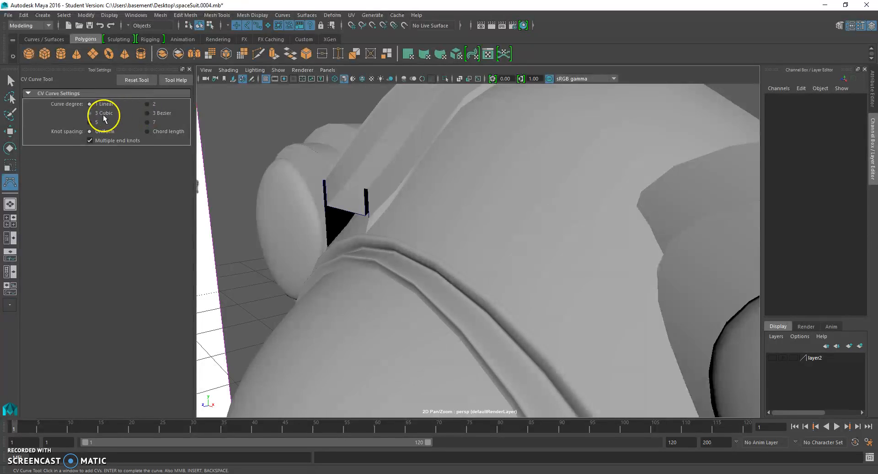
{"action": "key", "text": "space"}
{"action": "left_click_drag", "start_coordinate": [399, 178], "coordinate": [419, 177]}
{"action": "scroll", "coordinate": [444, 230], "scroll_direction": "up", "scroll_amount": 2}
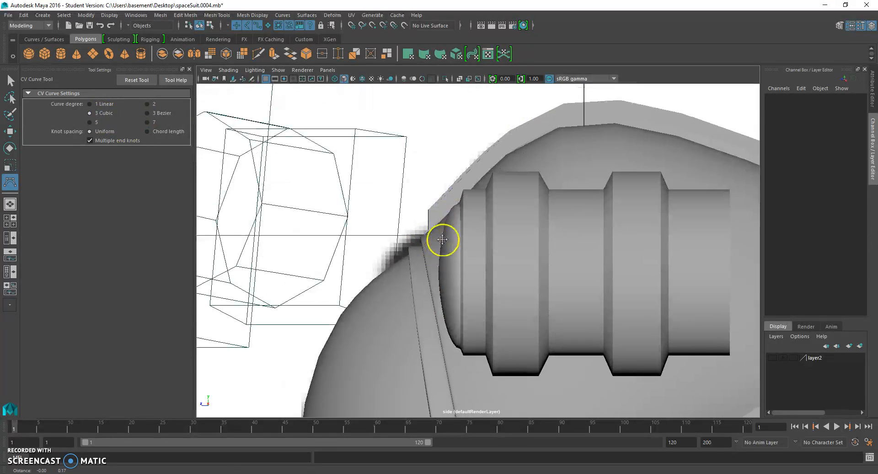
{"action": "left_click", "coordinate": [422, 207]}
{"action": "left_click", "coordinate": [409, 215]}
{"action": "left_click", "coordinate": [399, 229]}
{"action": "left_click", "coordinate": [392, 259]}
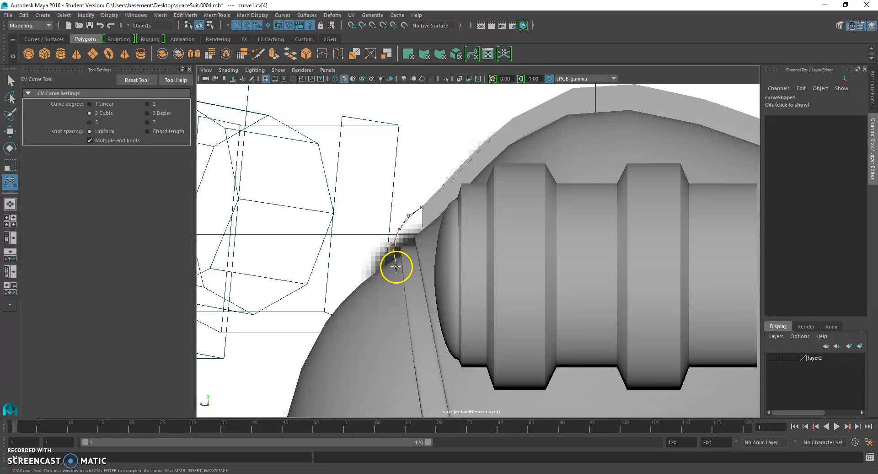
{"action": "key", "text": "Return"}
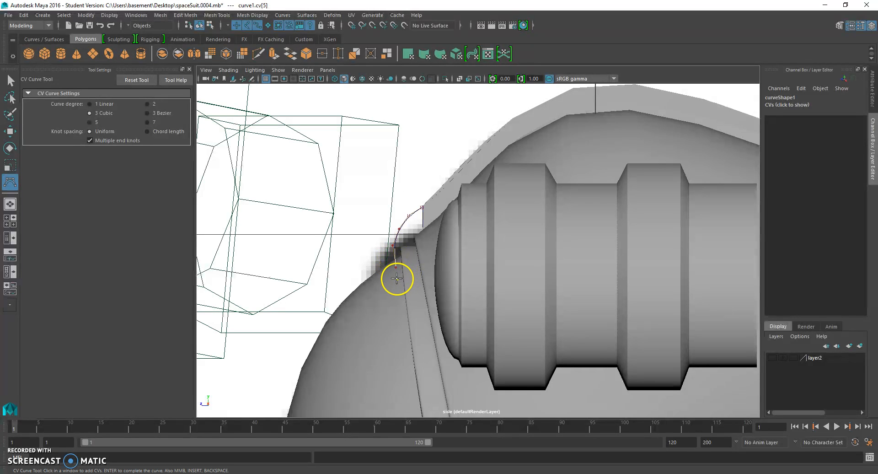
{"action": "key", "text": "w"}
Step: Center the new curve's pivot and move the curve to the middle of the strip's front edge
{"action": "key", "text": "space"}
{"action": "left_click", "coordinate": [402, 229]}
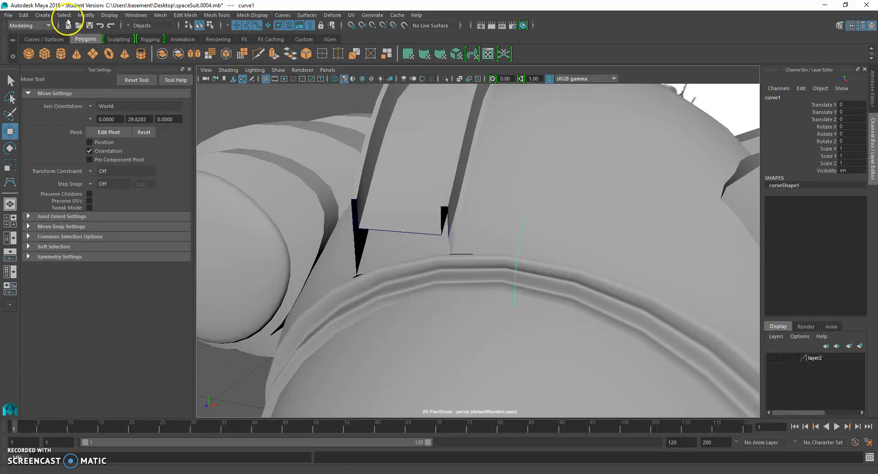
{"action": "left_click", "coordinate": [91, 18]}
{"action": "left_click", "coordinate": [113, 54]}
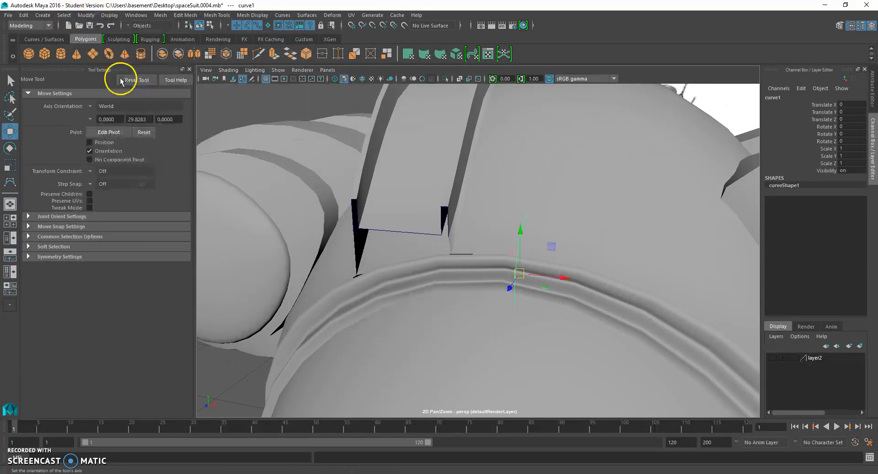
{"action": "left_click_drag", "start_coordinate": [567, 279], "coordinate": [427, 267]}
{"action": "left_click_drag", "start_coordinate": [428, 267], "coordinate": [353, 273], "text": "alt"}
{"action": "mouse_move", "coordinate": [318, 238]}
{"action": "left_mouse_down"}
{"action": "mouse_move", "coordinate": [308, 238]}
{"action": "mouse_move", "coordinate": [313, 249]}
{"action": "left_mouse_up"}
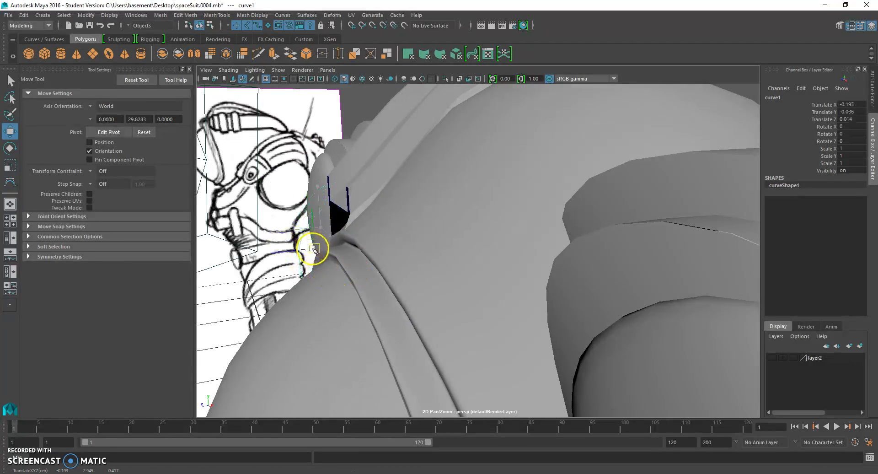
Step: Center the pivot of the duplicated curve on the strip's front edge
{"action": "left_click", "coordinate": [343, 208]}
{"action": "left_click_drag", "start_coordinate": [349, 210], "coordinate": [157, 157], "text": "alt"}
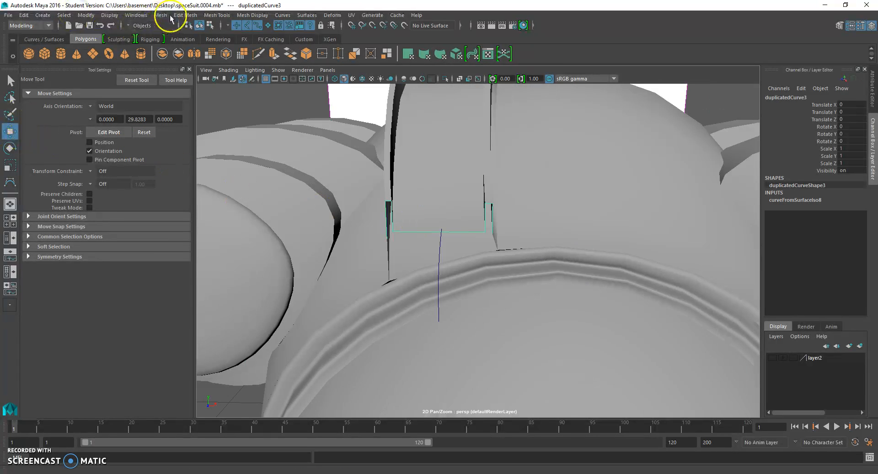
{"action": "left_click", "coordinate": [87, 15]}
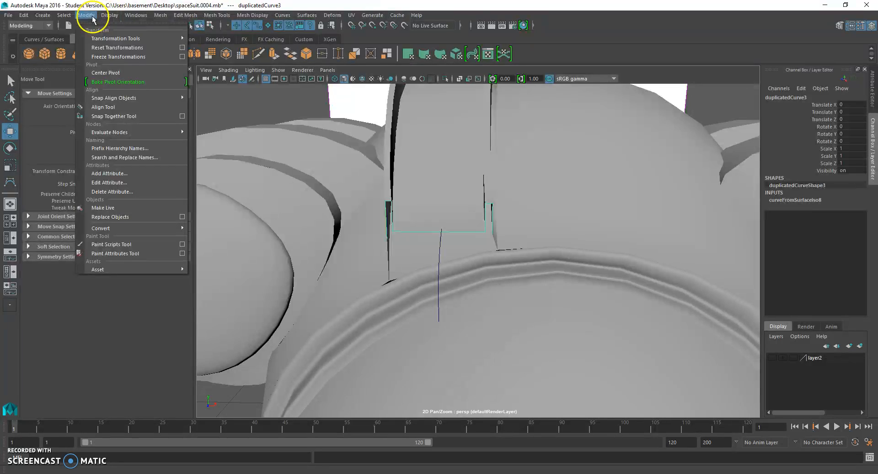
{"action": "left_click", "coordinate": [124, 75]}
Step: Extrude the duplicated front edge curve along the new cubic path curve
{"action": "left_click_drag", "start_coordinate": [515, 219], "coordinate": [522, 262], "text": "alt"}
{"action": "middle_click_drag", "start_coordinate": [522, 261], "coordinate": [544, 266], "text": "alt"}
{"action": "left_click_drag", "start_coordinate": [517, 265], "coordinate": [474, 264], "text": "alt"}
{"action": "scroll", "coordinate": [533, 266], "scroll_direction": "up", "scroll_amount": 5}
{"action": "scroll", "coordinate": [525, 265], "scroll_direction": "down", "scroll_amount": 5}
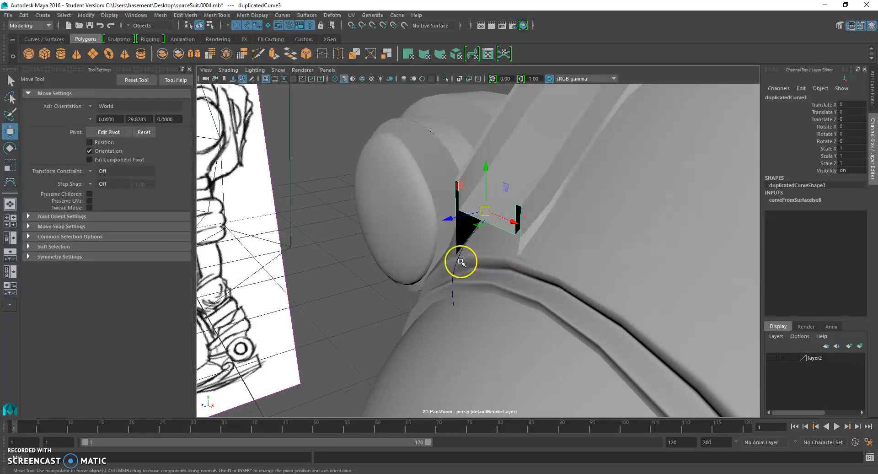
{"action": "left_click", "coordinate": [460, 255]}
{"action": "left_click", "coordinate": [306, 16]}
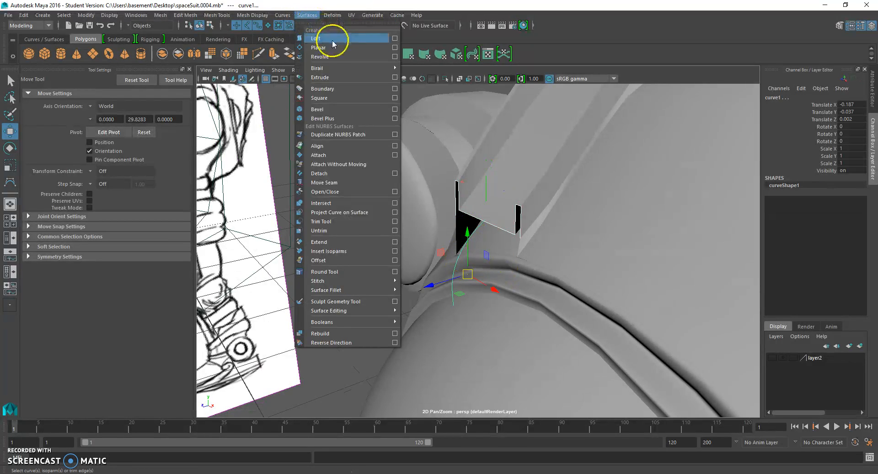
{"action": "left_click", "coordinate": [357, 76]}
{"action": "left_click_drag", "start_coordinate": [374, 141], "coordinate": [402, 237], "text": "alt"}
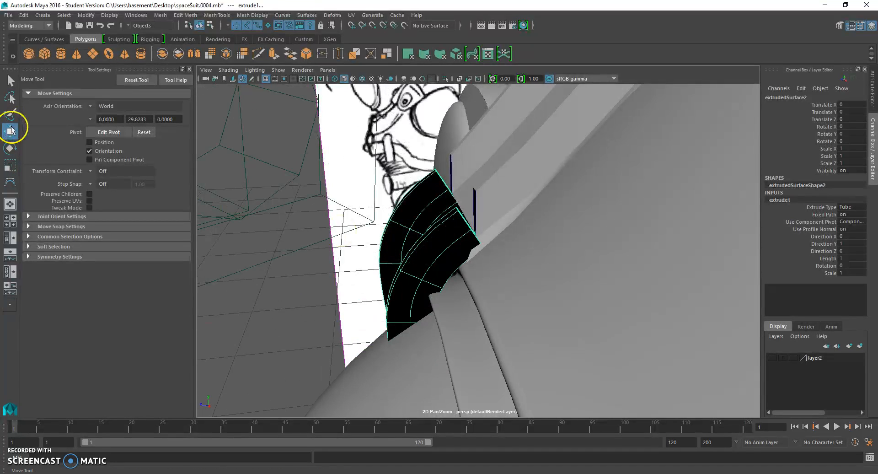
Step: Center the extruded surface's pivot and move the surface slightly forward and down from the strip's front end
{"action": "left_click", "coordinate": [86, 15]}
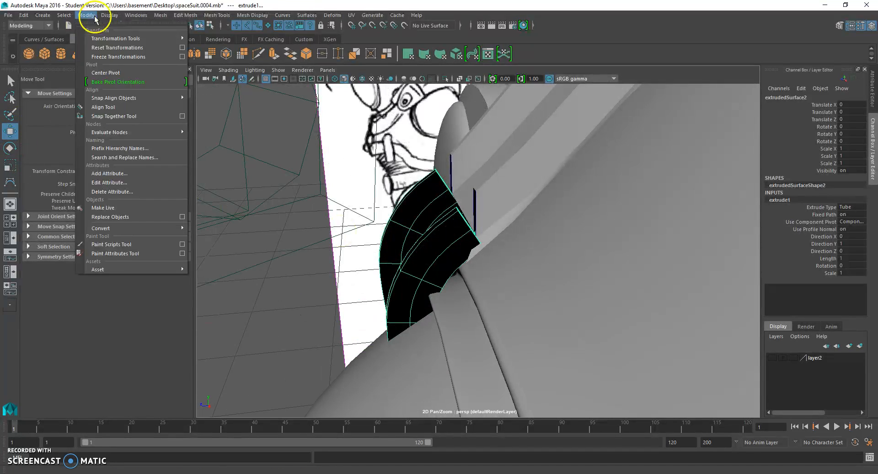
{"action": "left_click", "coordinate": [122, 74]}
{"action": "left_click_drag", "start_coordinate": [425, 271], "coordinate": [419, 270]}
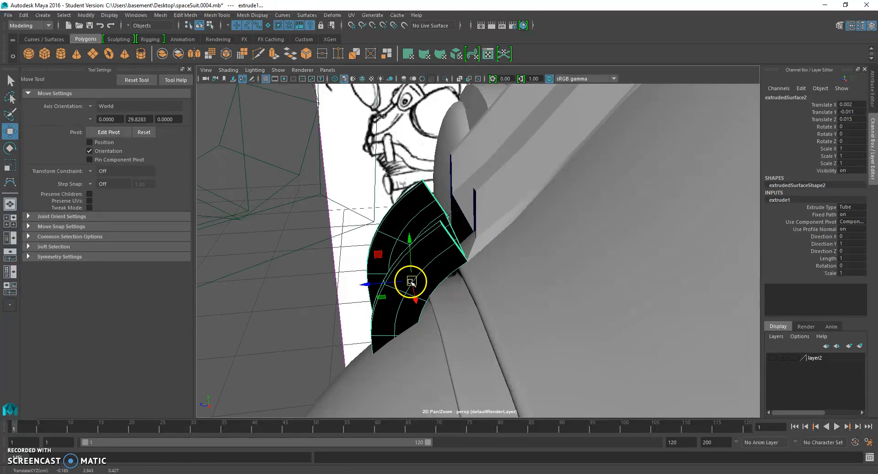
{"action": "left_click", "coordinate": [284, 303]}
{"action": "left_click_drag", "start_coordinate": [284, 303], "coordinate": [468, 282], "text": "alt"}
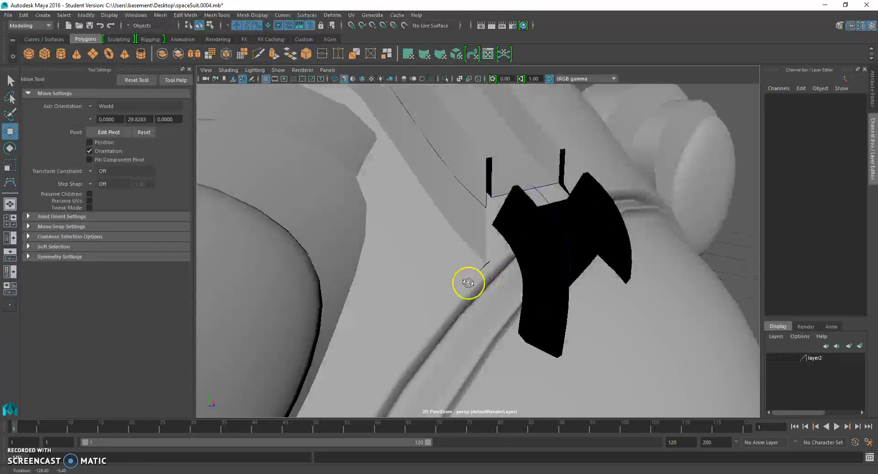
{"action": "left_click_drag", "start_coordinate": [550, 222], "coordinate": [409, 250], "text": "alt"}
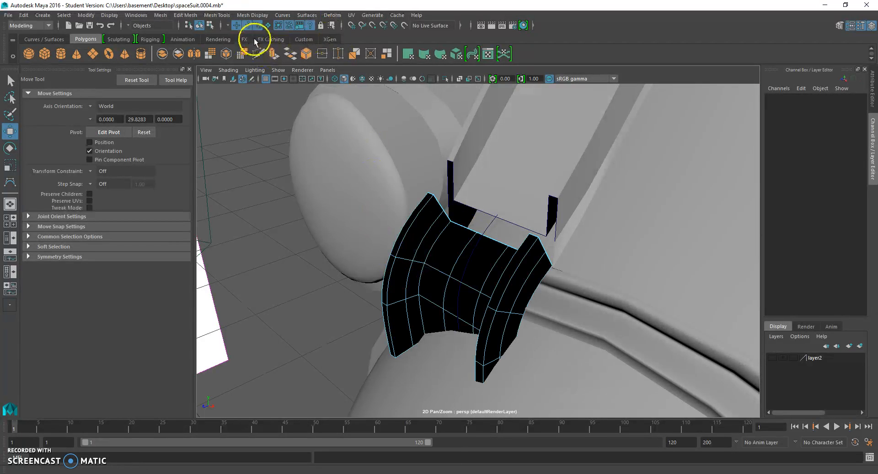
Step: Reverse the surface direction of the extruded front piece
{"action": "left_click", "coordinate": [431, 233]}
{"action": "right_click", "coordinate": [429, 229]}
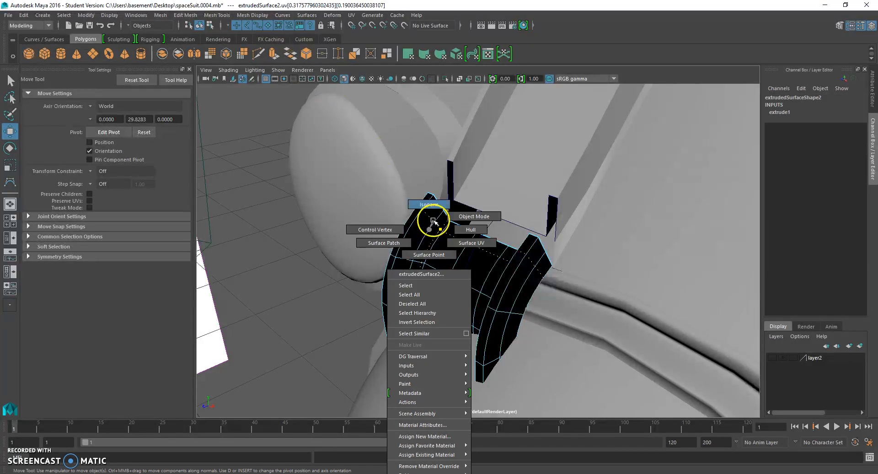
{"action": "left_click", "coordinate": [451, 216]}
{"action": "left_click", "coordinate": [306, 15]}
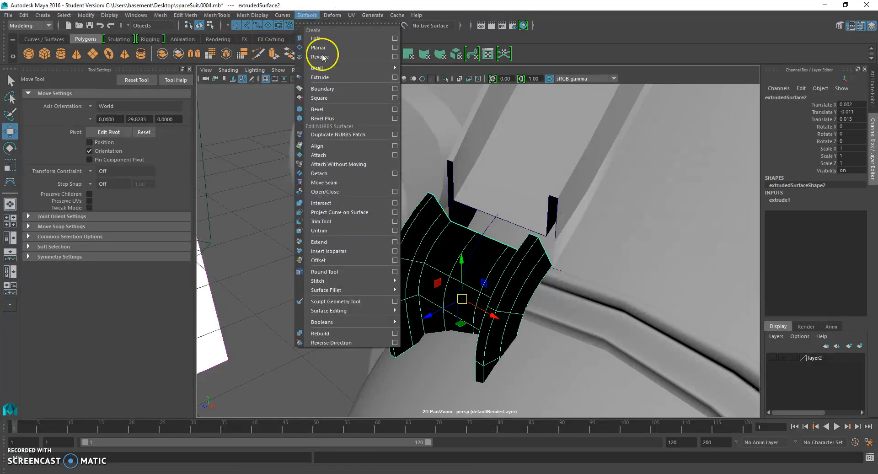
{"action": "left_click", "coordinate": [343, 343]}
{"action": "left_click", "coordinate": [304, 308]}
Step: Loft a surface between the extruded piece's upper edge isoparm and the strip's front edge isoparm to bridge the gap
{"action": "left_click_drag", "start_coordinate": [357, 273], "coordinate": [492, 237], "text": "alt"}
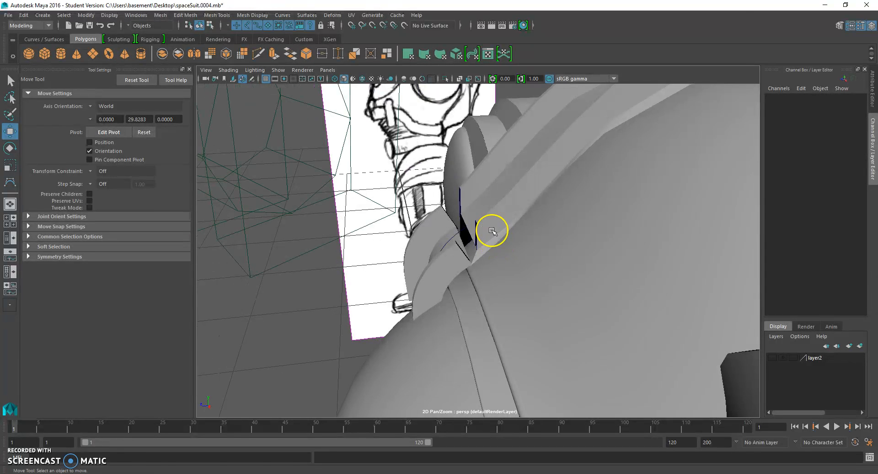
{"action": "left_click", "coordinate": [491, 230]}
{"action": "scroll", "coordinate": [493, 231], "scroll_direction": "up", "scroll_amount": 3}
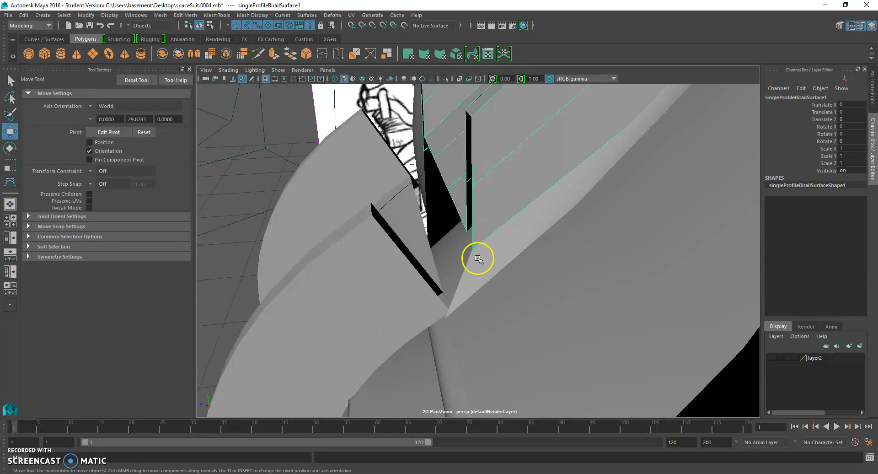
{"action": "left_click", "coordinate": [486, 257]}
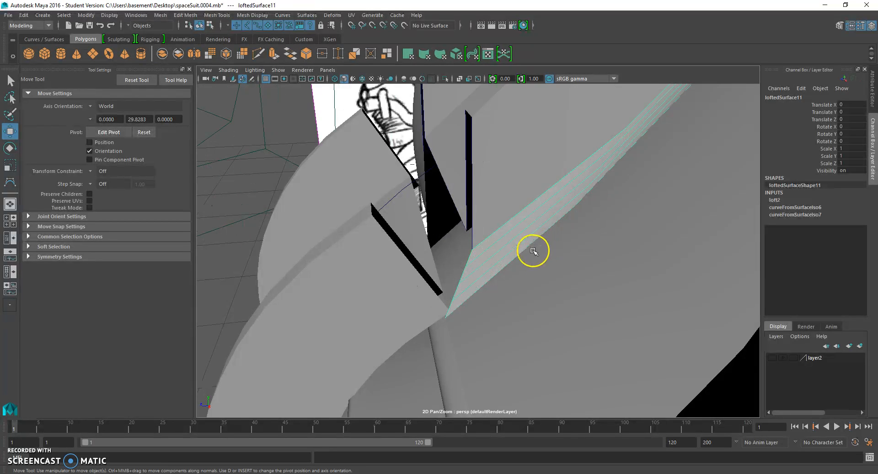
{"action": "left_click_drag", "start_coordinate": [462, 188], "coordinate": [486, 204], "text": "alt"}
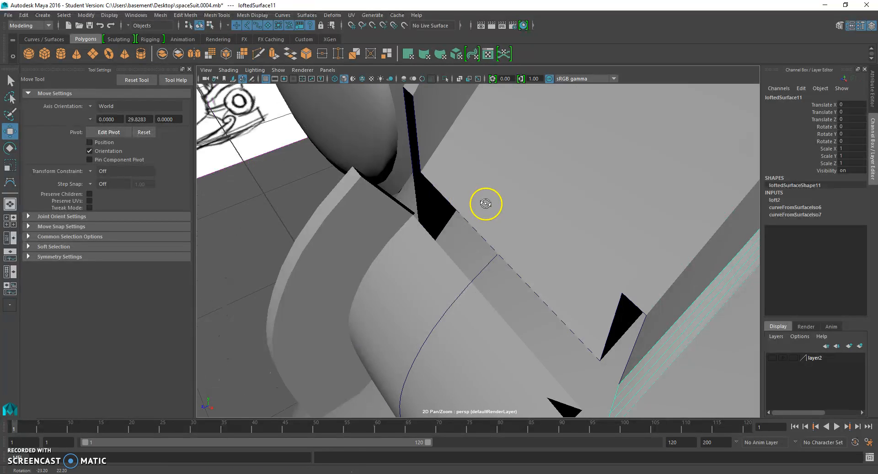
{"action": "left_click", "coordinate": [386, 200]}
{"action": "right_click_drag", "start_coordinate": [364, 199], "coordinate": [368, 182]}
{"action": "left_click", "coordinate": [377, 185]}
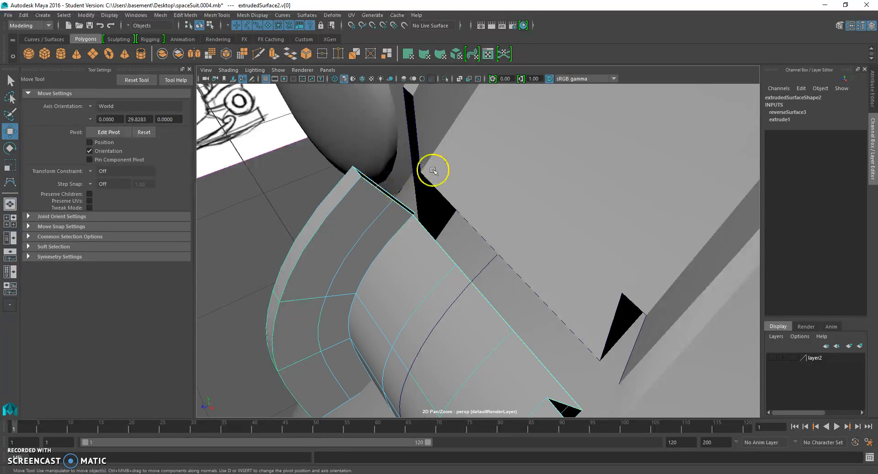
{"action": "right_click", "coordinate": [438, 143]}
{"action": "right_click_drag", "start_coordinate": [437, 142], "coordinate": [429, 126]}
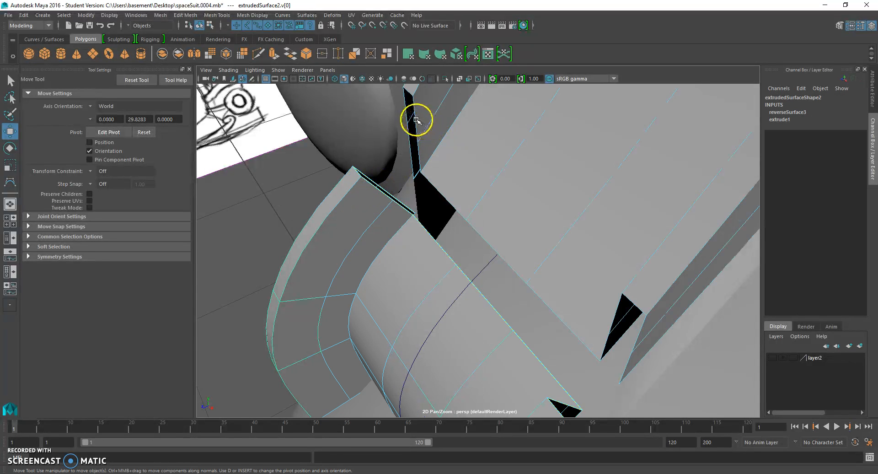
{"action": "left_click", "coordinate": [415, 146]}
{"action": "left_click", "coordinate": [307, 15]}
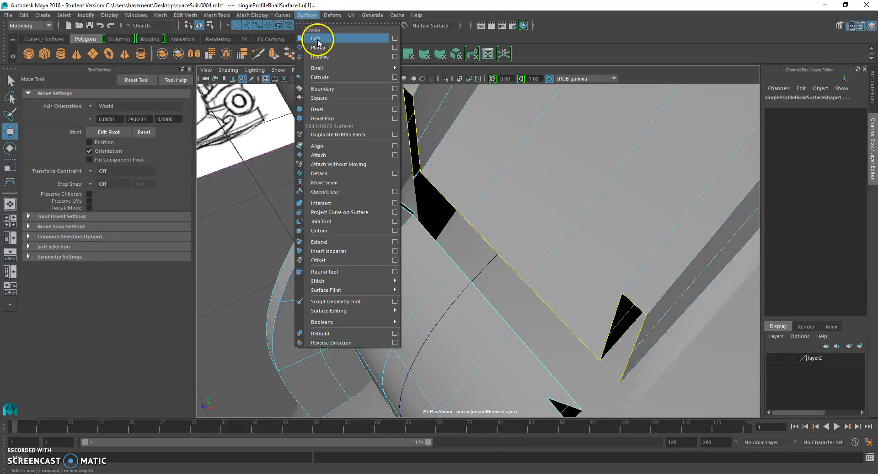
{"action": "left_click", "coordinate": [318, 42]}
{"action": "scroll", "coordinate": [356, 232], "scroll_direction": "down", "scroll_amount": 5}
{"action": "left_click_drag", "start_coordinate": [357, 232], "coordinate": [518, 246], "text": "alt"}
{"action": "left_click", "coordinate": [457, 149]}
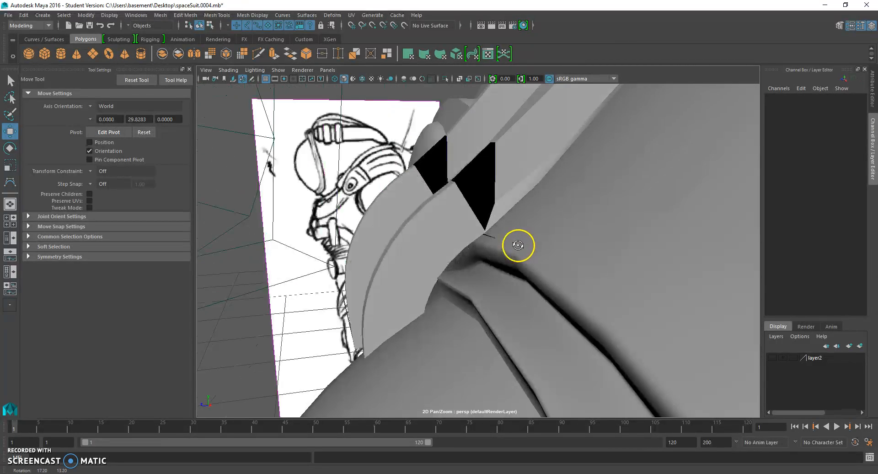
Step: Display the hulls of the extruded front piece and select the inner edge row of its side lip
{"action": "left_click", "coordinate": [460, 240]}
{"action": "left_click_drag", "start_coordinate": [464, 241], "coordinate": [460, 231], "text": "alt"}
{"action": "right_click_drag", "start_coordinate": [457, 220], "coordinate": [496, 225]}
{"action": "left_click", "coordinate": [467, 234]}
{"action": "left_click_drag", "start_coordinate": [450, 311], "coordinate": [600, 301]}
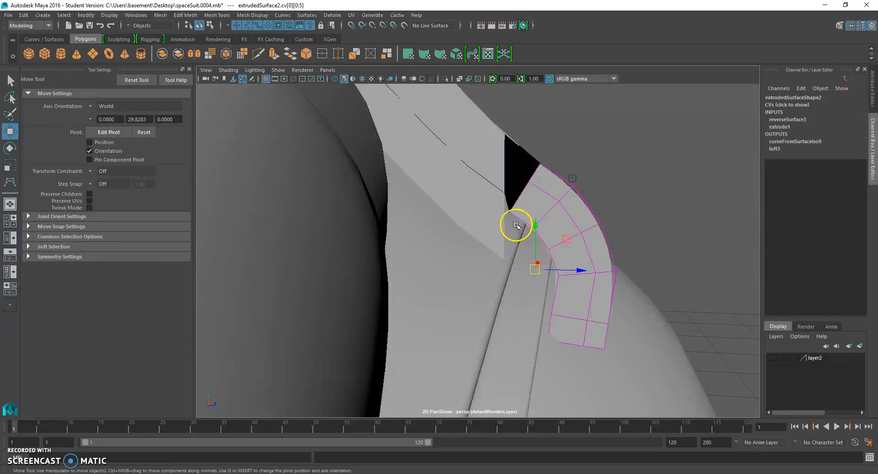
{"action": "left_click", "coordinate": [633, 181]}
{"action": "left_click", "coordinate": [574, 216]}
{"action": "right_click", "coordinate": [576, 215]}
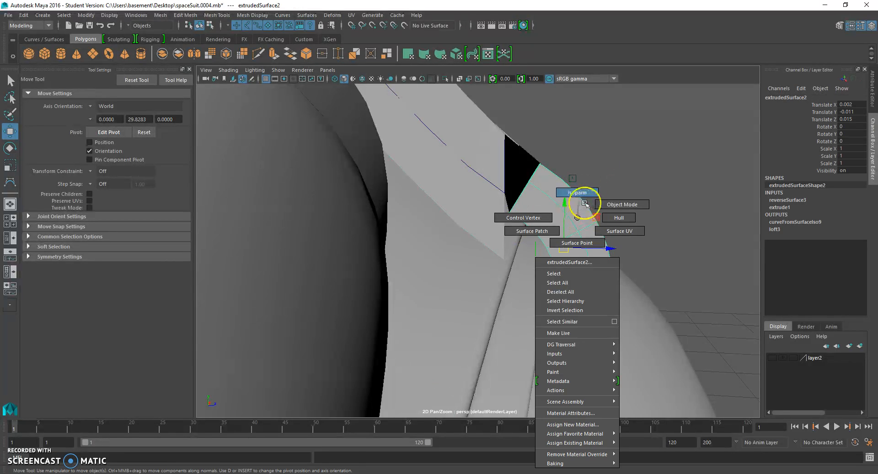
{"action": "left_click", "coordinate": [619, 217]}
{"action": "left_click", "coordinate": [544, 242]}
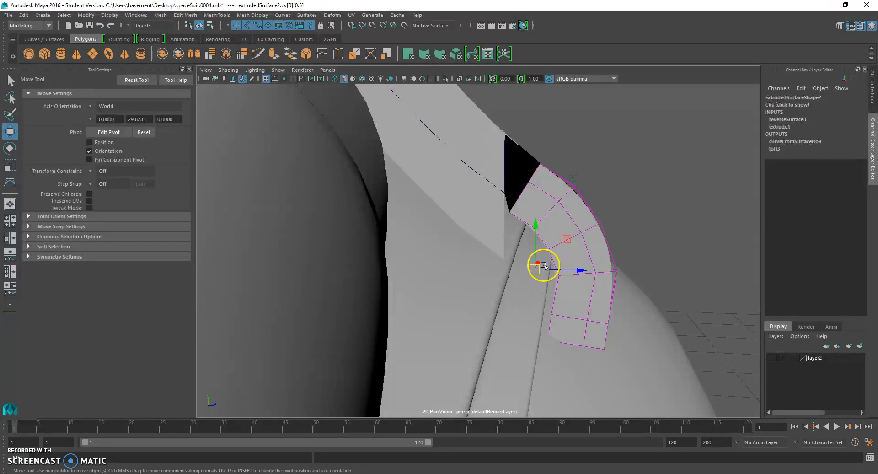
Step: Move the inner edge hull row of the front piece's side lip toward the helmet surface and return to object mode
{"action": "left_click", "coordinate": [563, 229]}
{"action": "scroll", "coordinate": [574, 234], "scroll_direction": "up", "scroll_amount": 4}
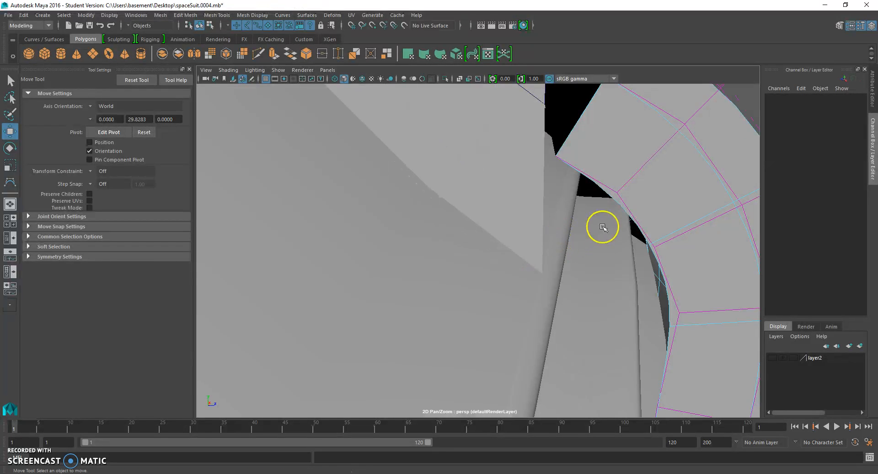
{"action": "left_click", "coordinate": [632, 214]}
{"action": "scroll", "coordinate": [624, 262], "scroll_direction": "down", "scroll_amount": 5}
{"action": "scroll", "coordinate": [567, 283], "scroll_direction": "up", "scroll_amount": 3}
{"action": "left_click_drag", "start_coordinate": [531, 276], "coordinate": [474, 325]}
{"action": "scroll", "coordinate": [474, 322], "scroll_direction": "down", "scroll_amount": 10}
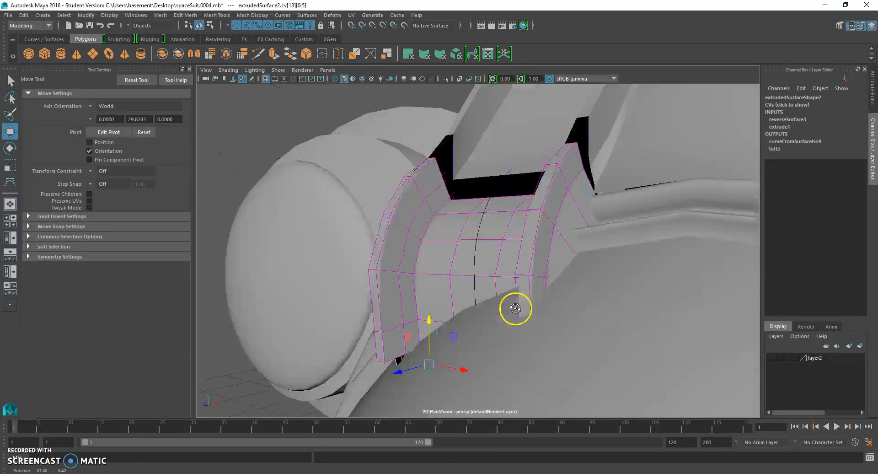
{"action": "left_click", "coordinate": [615, 169]}
{"action": "left_click_drag", "start_coordinate": [615, 170], "coordinate": [521, 239], "text": "alt"}
{"action": "right_click_drag", "start_coordinate": [512, 240], "coordinate": [567, 223]}
Step: Select the extra persp1 camera standing near the helmet and hide it
{"action": "mouse_move", "coordinate": [566, 226]}
{"action": "left_mouse_down", "text": "alt"}
{"action": "mouse_move", "coordinate": [467, 240]}
{"action": "mouse_move", "coordinate": [558, 238]}
{"action": "left_mouse_up", "text": "alt"}
{"action": "left_click", "coordinate": [508, 224]}
{"action": "scroll", "coordinate": [526, 210], "scroll_direction": "up", "scroll_amount": 5}
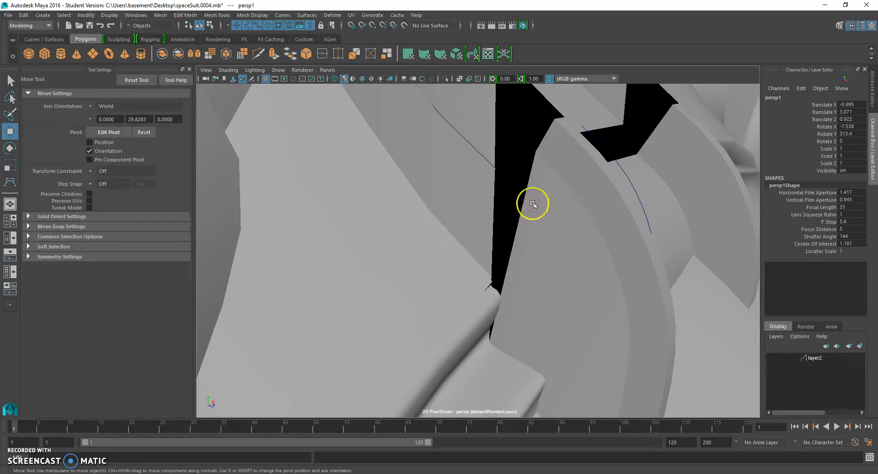
{"action": "left_click", "coordinate": [521, 179]}
{"action": "scroll", "coordinate": [530, 215], "scroll_direction": "down", "scroll_amount": 8}
{"action": "left_click_drag", "start_coordinate": [528, 221], "coordinate": [373, 229], "text": "alt"}
{"action": "left_click", "coordinate": [390, 225]}
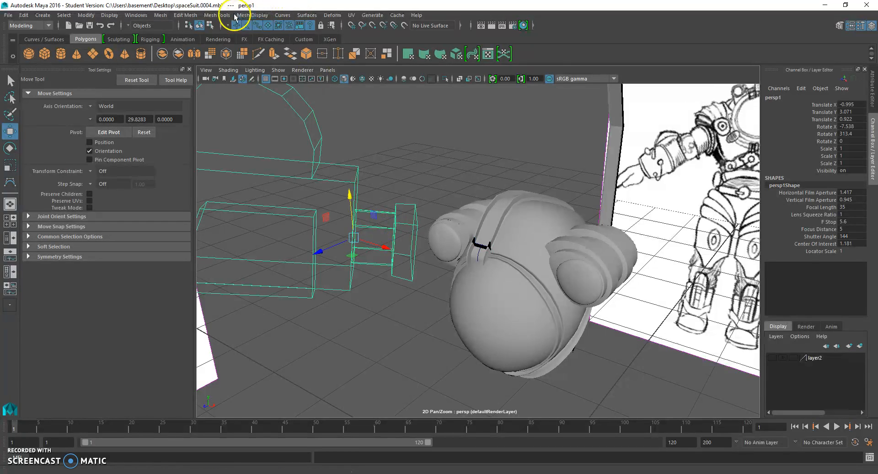
{"action": "left_click", "coordinate": [106, 15]}
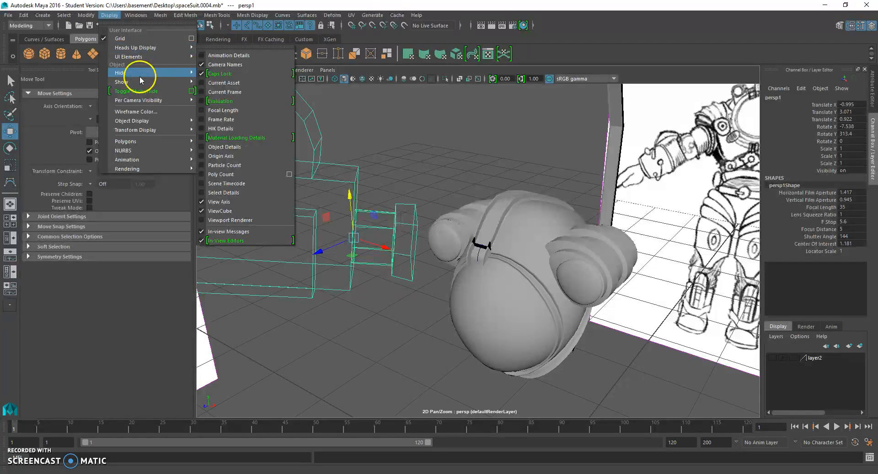
{"action": "mouse_move", "coordinate": [141, 73]}
{"action": "left_click", "coordinate": [210, 74]}
Step: Reverse the surface direction of the black lofted bridge between the strip and its front piece
{"action": "scroll", "coordinate": [460, 203], "scroll_direction": "up", "scroll_amount": 5}
{"action": "left_click_drag", "start_coordinate": [460, 203], "coordinate": [458, 225], "text": "alt"}
{"action": "left_click", "coordinate": [459, 222]}
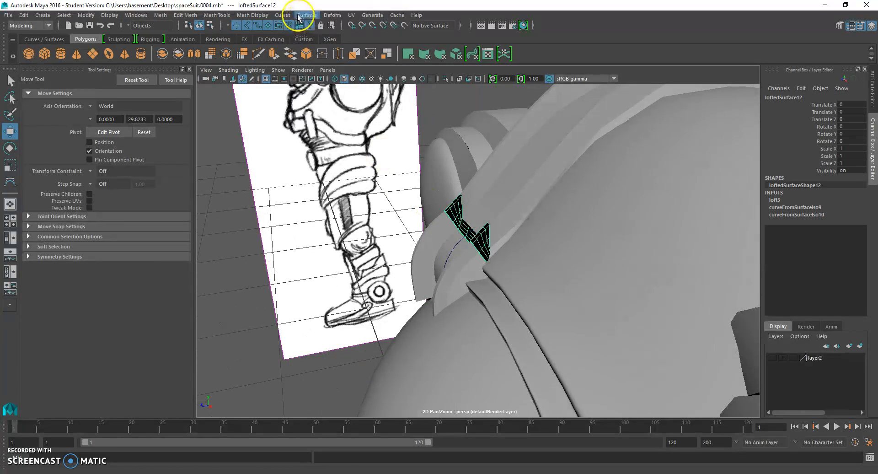
{"action": "left_click", "coordinate": [299, 17]}
{"action": "left_click", "coordinate": [339, 342]}
{"action": "left_click", "coordinate": [269, 377]}
Step: Select the strip surfaces together with the front piece and bridging loft, and delete their construction history
{"action": "scroll", "coordinate": [293, 361], "scroll_direction": "down", "scroll_amount": 4}
{"action": "left_click_drag", "start_coordinate": [292, 361], "coordinate": [512, 273], "text": "alt"}
{"action": "left_click", "coordinate": [514, 244]}
{"action": "key", "text": "f"}
{"action": "left_click_drag", "start_coordinate": [513, 244], "coordinate": [532, 244], "text": "alt"}
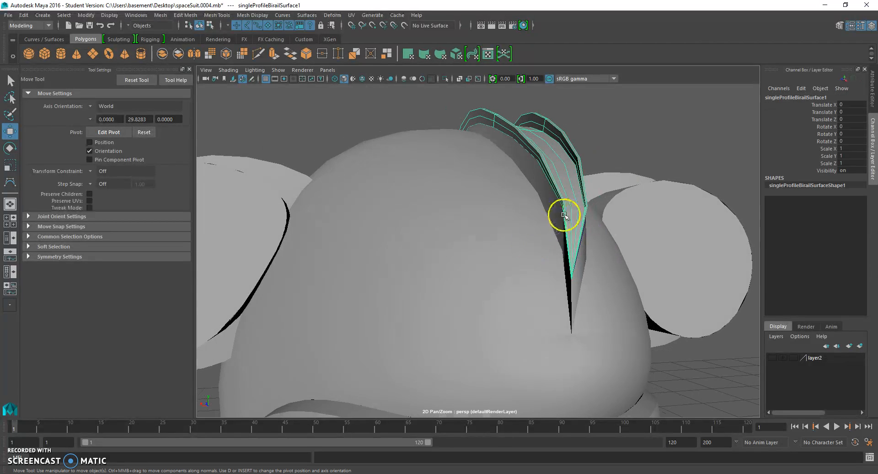
{"action": "left_click_drag", "start_coordinate": [566, 210], "coordinate": [476, 200], "text": "alt"}
{"action": "left_click", "coordinate": [559, 162]}
{"action": "left_click", "coordinate": [425, 180]}
{"action": "mouse_move", "coordinate": [426, 180]}
{"action": "left_mouse_down", "text": "alt"}
{"action": "mouse_move", "coordinate": [404, 190]}
{"action": "mouse_move", "coordinate": [262, 202]}
{"action": "mouse_move", "coordinate": [300, 194]}
{"action": "mouse_move", "coordinate": [486, 258]}
{"action": "mouse_move", "coordinate": [479, 255]}
{"action": "mouse_move", "coordinate": [525, 262]}
{"action": "mouse_move", "coordinate": [397, 204]}
{"action": "mouse_move", "coordinate": [443, 220]}
{"action": "mouse_move", "coordinate": [418, 176]}
{"action": "left_mouse_up", "text": "alt"}
{"action": "left_click", "coordinate": [486, 258]}
{"action": "left_click", "coordinate": [501, 230]}
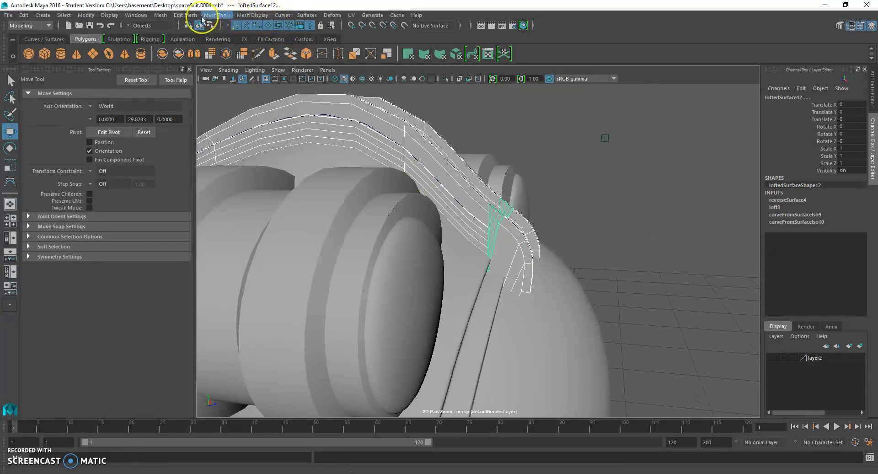
{"action": "left_click", "coordinate": [24, 15]}
{"action": "mouse_move", "coordinate": [83, 124]}
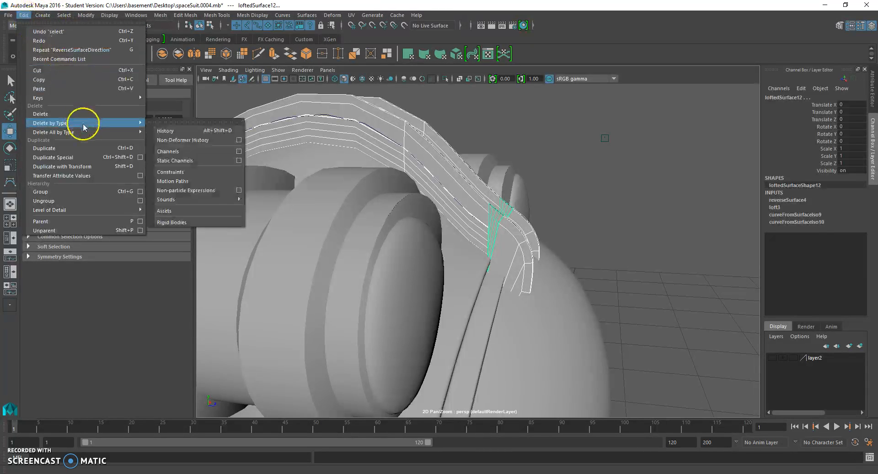
{"action": "left_click", "coordinate": [160, 137]}
Step: Select all surfaces of the crown strip, including the front piece and bridging loft, and group them
{"action": "scroll", "coordinate": [562, 181], "scroll_direction": "up", "scroll_amount": 5}
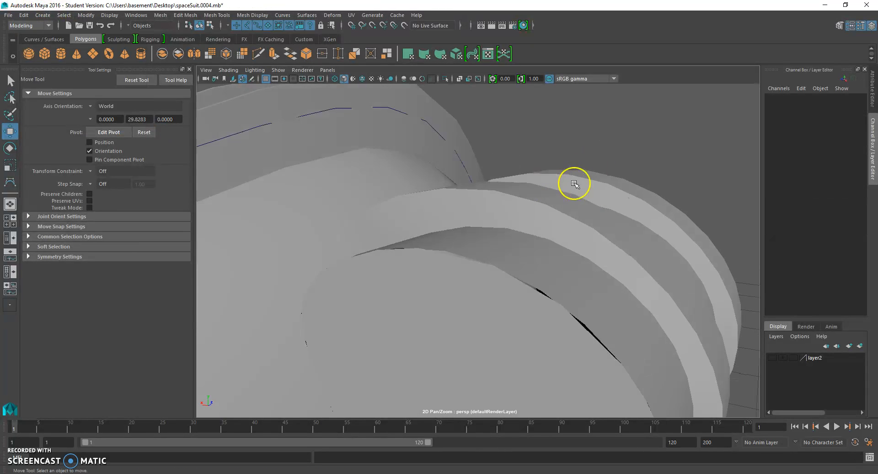
{"action": "scroll", "coordinate": [575, 183], "scroll_direction": "down", "scroll_amount": 8}
{"action": "left_click", "coordinate": [476, 133]}
{"action": "left_click_drag", "start_coordinate": [475, 134], "coordinate": [449, 231], "text": "alt"}
{"action": "left_click", "coordinate": [568, 201]}
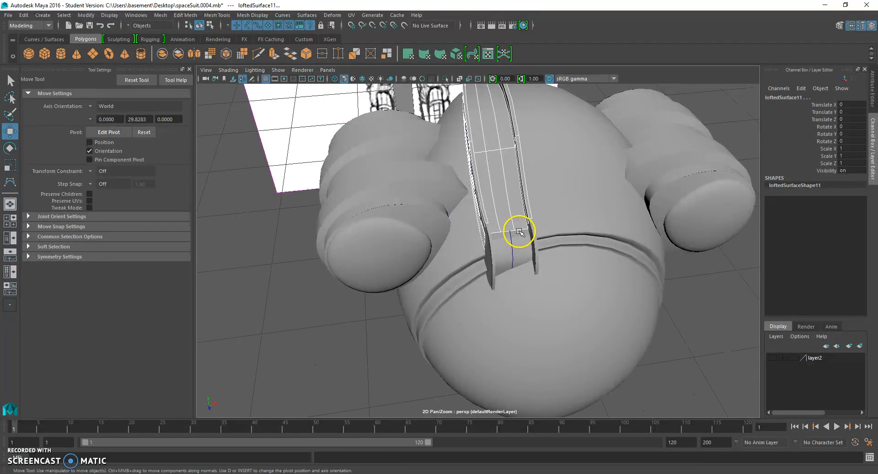
{"action": "left_click", "coordinate": [528, 246]}
{"action": "scroll", "coordinate": [531, 244], "scroll_direction": "up", "scroll_amount": 3}
{"action": "left_click_drag", "start_coordinate": [533, 243], "coordinate": [563, 238], "text": "alt"}
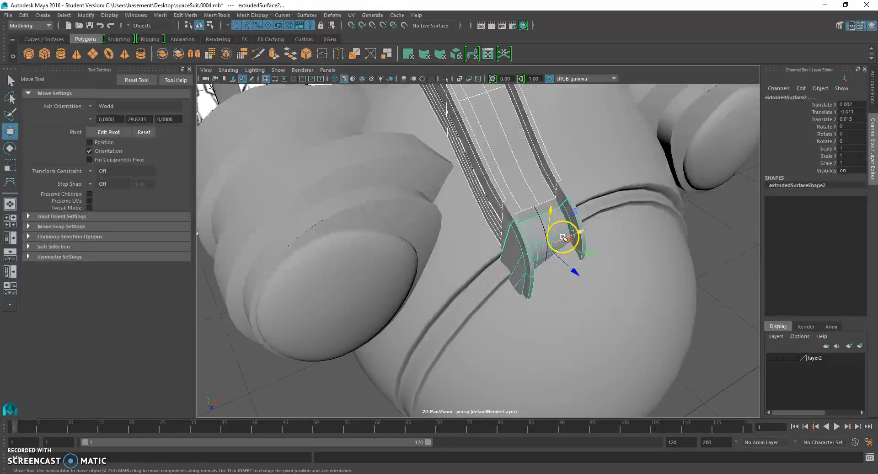
{"action": "left_click", "coordinate": [510, 216]}
{"action": "left_click_drag", "start_coordinate": [519, 216], "coordinate": [545, 200], "text": "alt"}
{"action": "key", "text": "ctrl+g"}
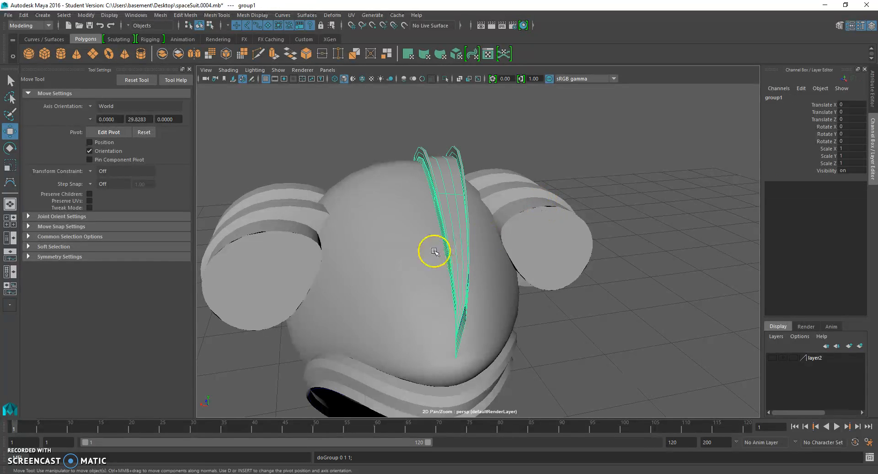
{"action": "right_click_drag", "start_coordinate": [451, 191], "coordinate": [394, 192]}
{"action": "left_click_drag", "start_coordinate": [432, 326], "coordinate": [463, 344]}
{"action": "left_click", "coordinate": [622, 337]}
{"action": "key", "text": "ctrl+z"}
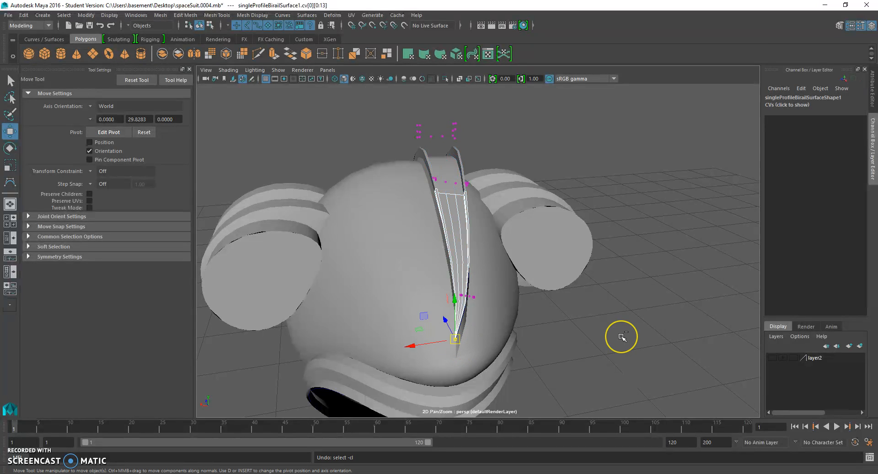
{"action": "left_click", "coordinate": [623, 337]}
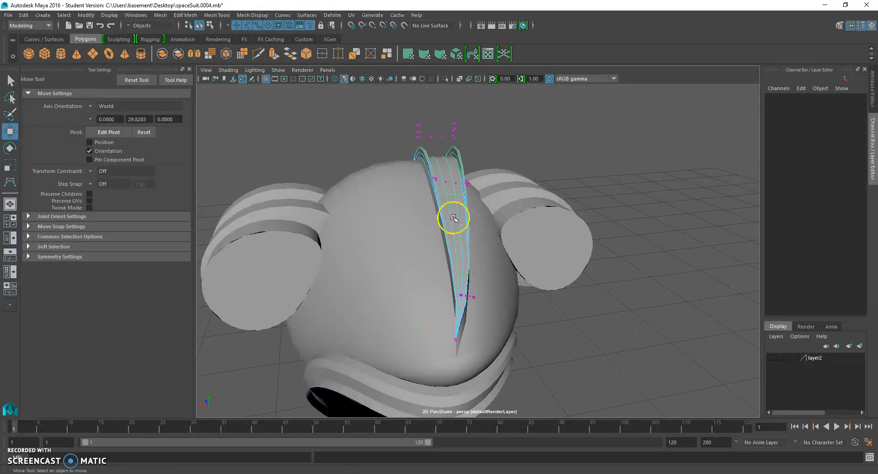
{"action": "right_click_drag", "start_coordinate": [442, 181], "coordinate": [462, 157]}
Step: Remove the leftover tall extruded surface behind the helmet and duplicate the crown strip's group
{"action": "left_click_drag", "start_coordinate": [490, 196], "coordinate": [490, 121], "text": "alt"}
{"action": "left_click", "coordinate": [488, 119]}
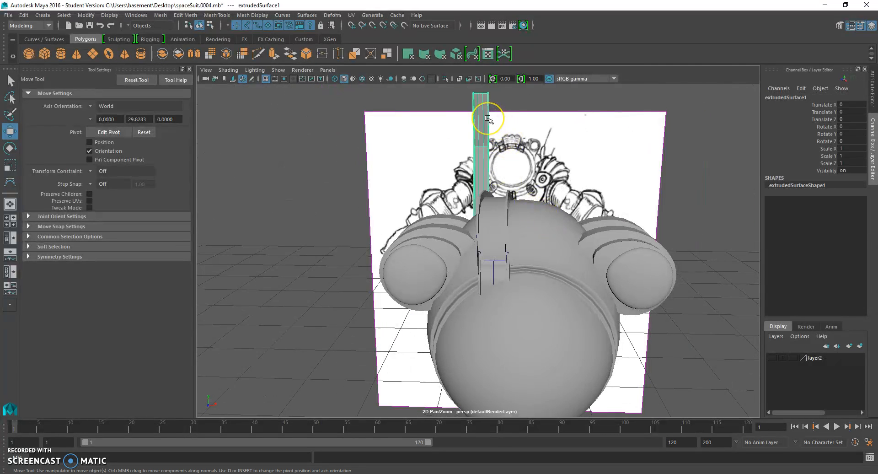
{"action": "left_click", "coordinate": [504, 187]}
{"action": "left_click", "coordinate": [506, 212]}
{"action": "left_click_drag", "start_coordinate": [506, 212], "coordinate": [463, 185], "text": "alt"}
{"action": "key", "text": "Up"}
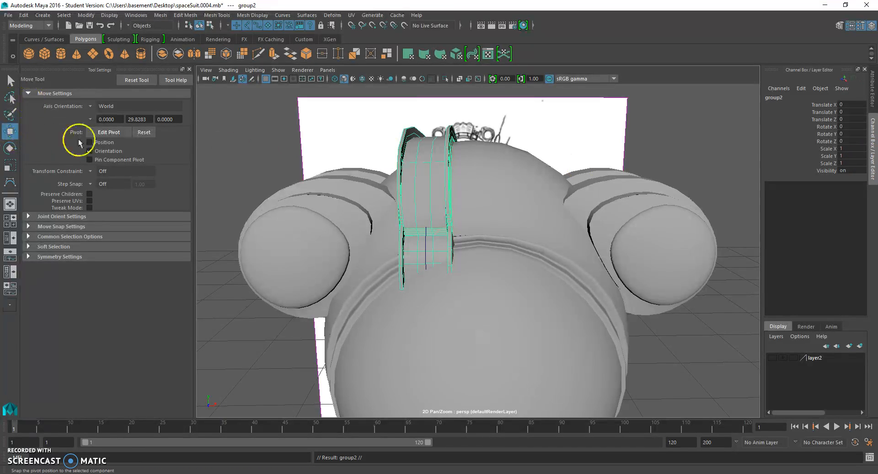
Step: Center the duplicated strip group's pivot and move it across the helmet to about 0.382 in X
{"action": "scroll", "coordinate": [412, 223], "scroll_direction": "down", "scroll_amount": 2}
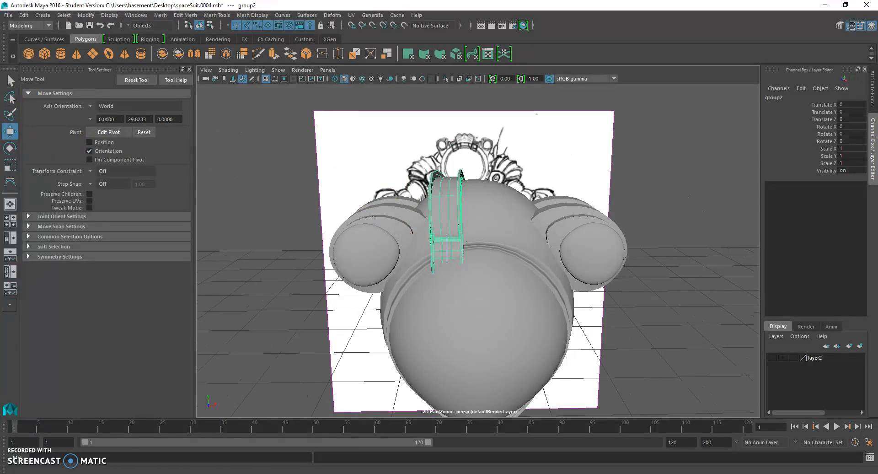
{"action": "left_click", "coordinate": [86, 15]}
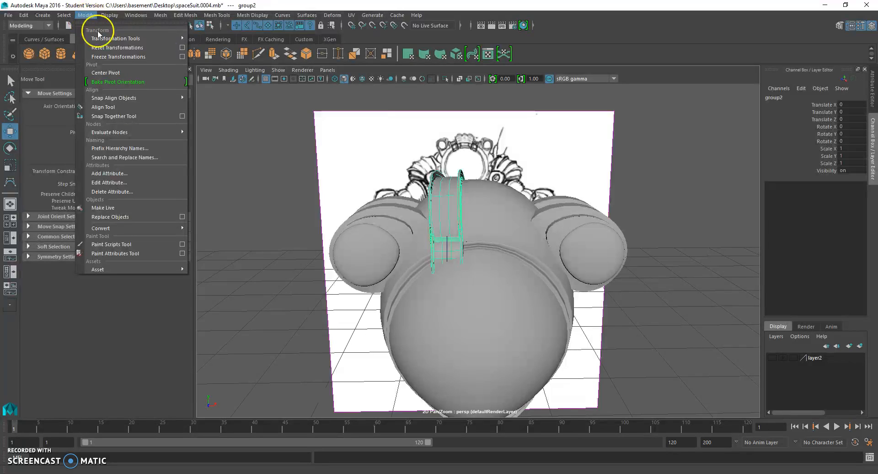
{"action": "left_click", "coordinate": [135, 74]}
{"action": "left_click_drag", "start_coordinate": [500, 208], "coordinate": [563, 214]}
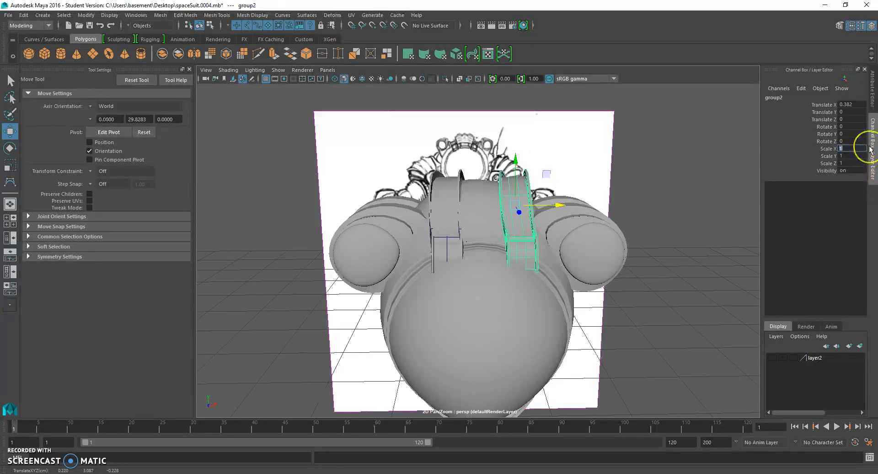
Step: Mirror the duplicated strip group with a Scale X of -1 and move it back to about 0.262 in X
{"action": "type", "text": "-1"}
{"action": "key", "text": "Return"}
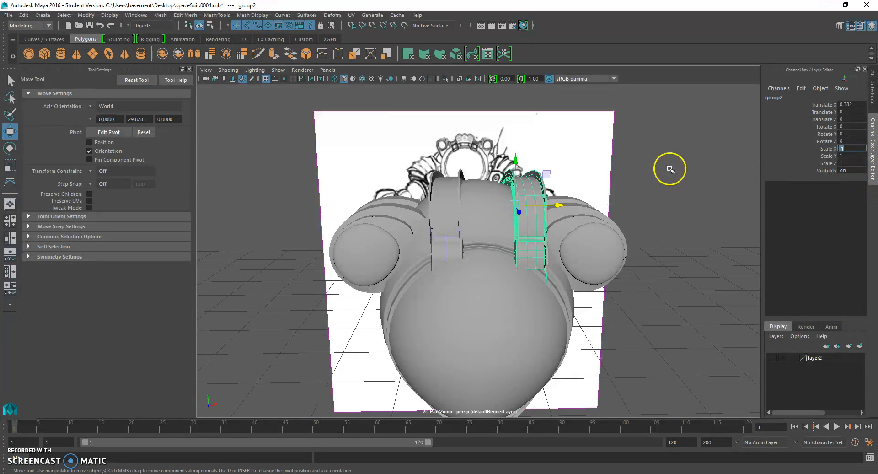
{"action": "left_click_drag", "start_coordinate": [560, 204], "coordinate": [542, 198]}
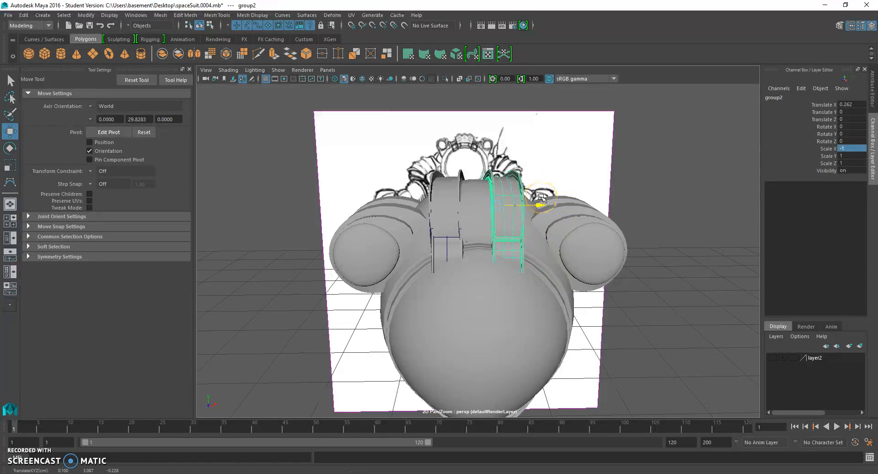
{"action": "left_click", "coordinate": [677, 183]}
{"action": "left_click", "coordinate": [18, 456]}
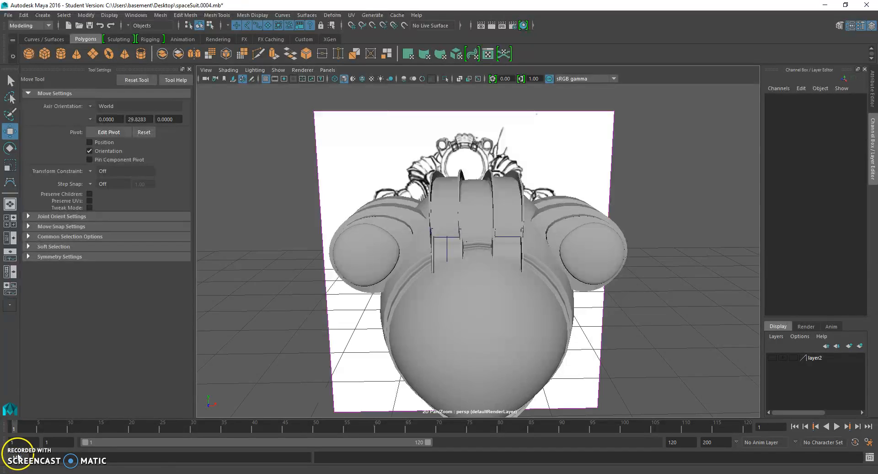
Step: Select the mirrored strip group again and move it slightly outward from the helmet's center along X
{"action": "left_click_drag", "start_coordinate": [488, 194], "coordinate": [508, 183], "text": "alt"}
{"action": "left_click", "coordinate": [509, 184]}
{"action": "key", "text": "Up"}
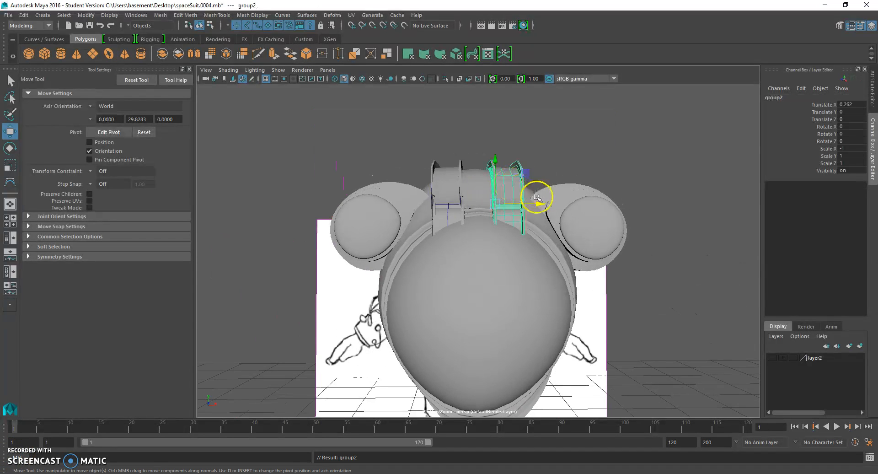
{"action": "mouse_move", "coordinate": [543, 205]}
{"action": "left_mouse_down"}
{"action": "mouse_move", "coordinate": [521, 209]}
{"action": "mouse_move", "coordinate": [541, 205]}
{"action": "mouse_move", "coordinate": [534, 206]}
{"action": "left_mouse_up"}
Step: Center the pivot of the original strip group and move the group outward to about -0.044 in X
{"action": "left_click", "coordinate": [443, 196]}
{"action": "key", "text": "Up"}
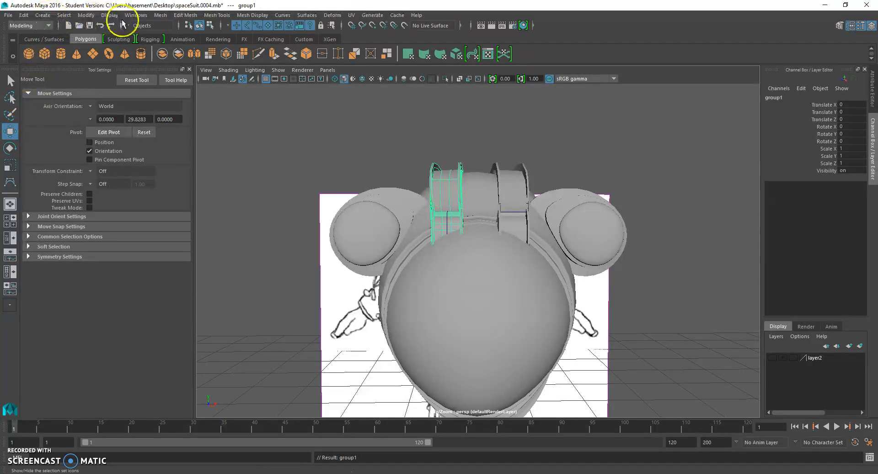
{"action": "left_click", "coordinate": [89, 16]}
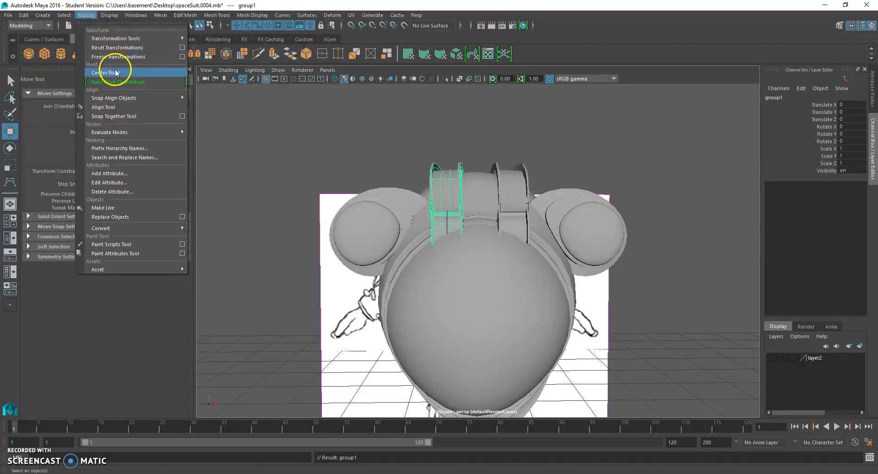
{"action": "left_click", "coordinate": [115, 71]}
{"action": "left_click_drag", "start_coordinate": [456, 340], "coordinate": [487, 317], "text": "alt"}
{"action": "left_click", "coordinate": [179, 16]}
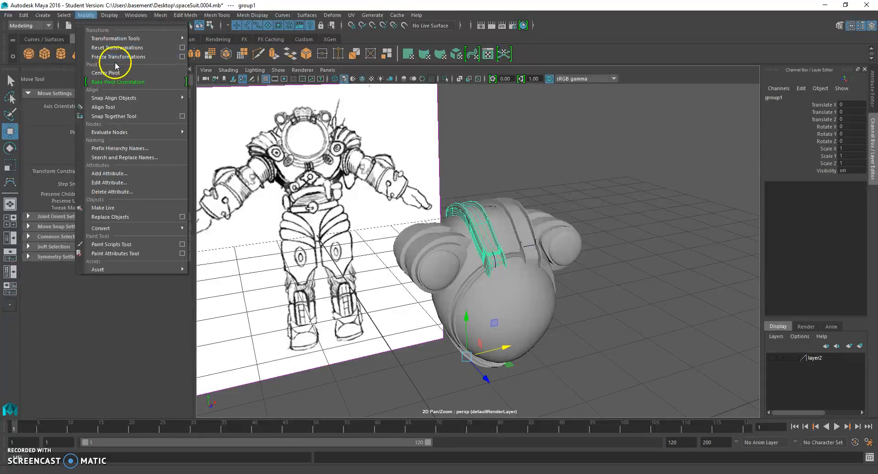
{"action": "left_click", "coordinate": [116, 72]}
{"action": "left_click_drag", "start_coordinate": [500, 317], "coordinate": [488, 317], "text": "alt"}
{"action": "left_click_drag", "start_coordinate": [505, 349], "coordinate": [502, 349]}
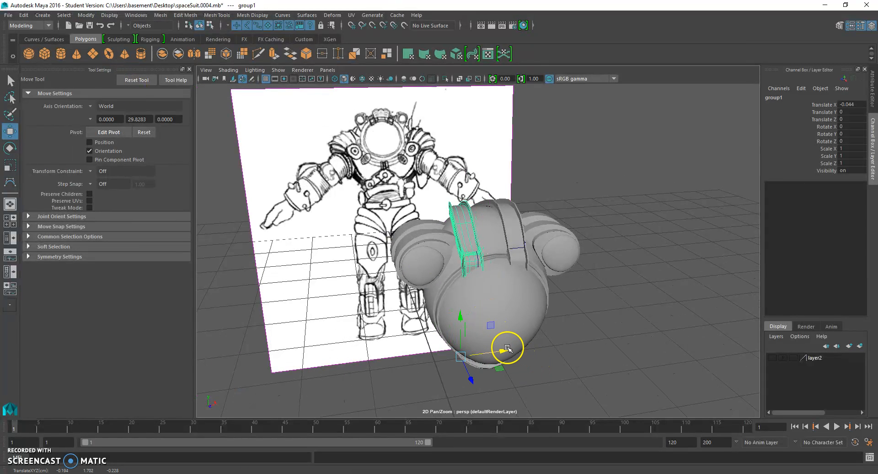
Step: Raise the original strip group's pivot to the strip and nudge the group to about -0.052 in X
{"action": "key", "text": "d"}
{"action": "mouse_move", "coordinate": [462, 320]}
{"action": "left_mouse_down"}
{"action": "mouse_move", "coordinate": [458, 171]}
{"action": "mouse_move", "coordinate": [500, 210]}
{"action": "left_mouse_up"}
{"action": "key", "text": "d"}
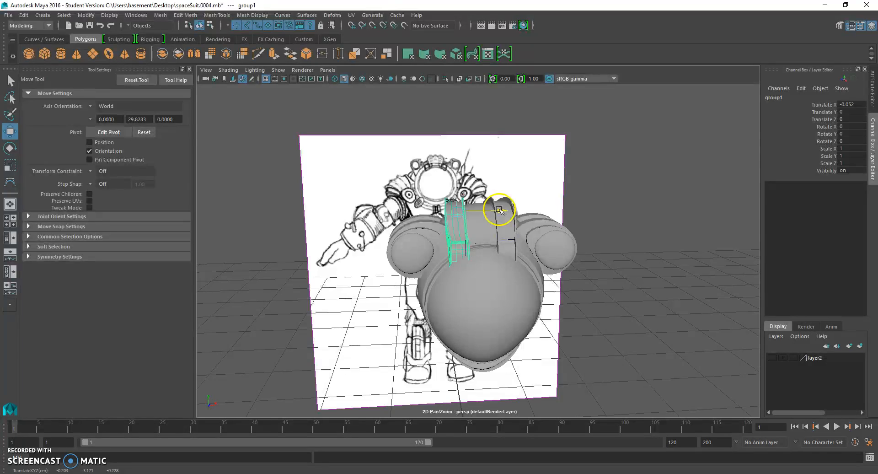
{"action": "left_click", "coordinate": [623, 200]}
Step: Examine both strips over the helmet's crown and the space between them from above
{"action": "left_click_drag", "start_coordinate": [624, 200], "coordinate": [447, 204], "text": "alt"}
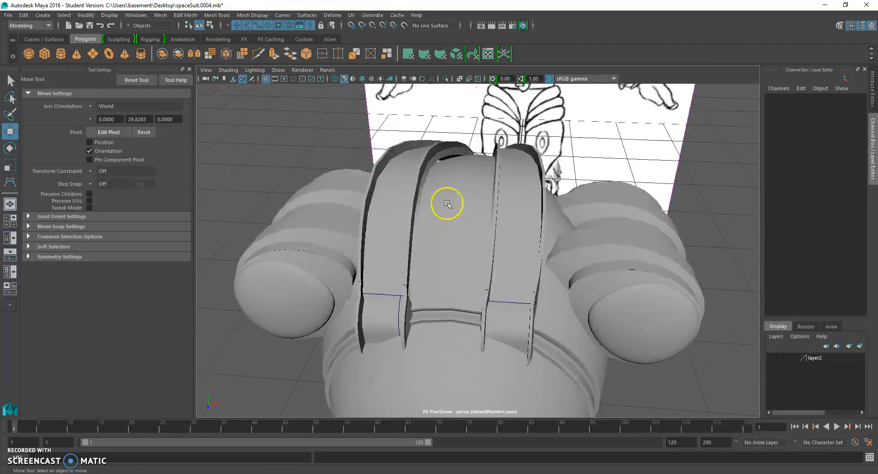
{"action": "left_click", "coordinate": [434, 159]}
{"action": "scroll", "coordinate": [438, 158], "scroll_direction": "up", "scroll_amount": 5}
{"action": "middle_click_drag", "start_coordinate": [443, 161], "coordinate": [471, 230], "text": "alt"}
{"action": "scroll", "coordinate": [491, 188], "scroll_direction": "down", "scroll_amount": 8}
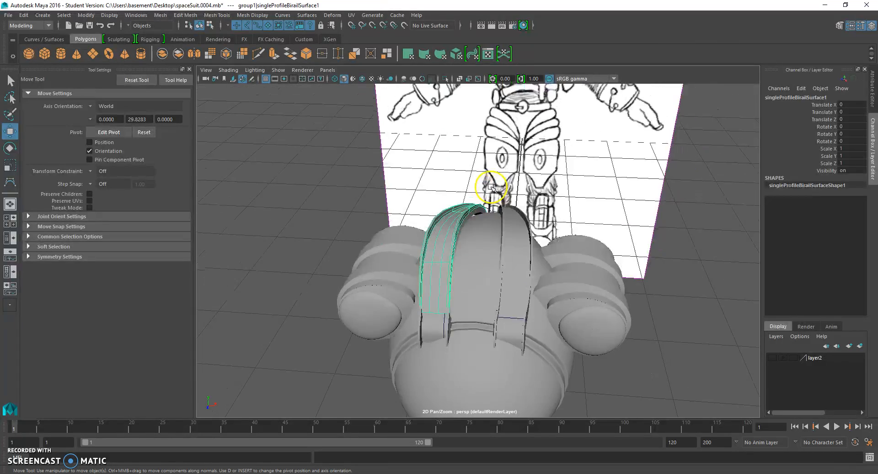
{"action": "scroll", "coordinate": [491, 186], "scroll_direction": "down", "scroll_amount": 8}
{"action": "scroll", "coordinate": [515, 185], "scroll_direction": "up", "scroll_amount": 5}
{"action": "scroll", "coordinate": [588, 323], "scroll_direction": "up", "scroll_amount": 10}
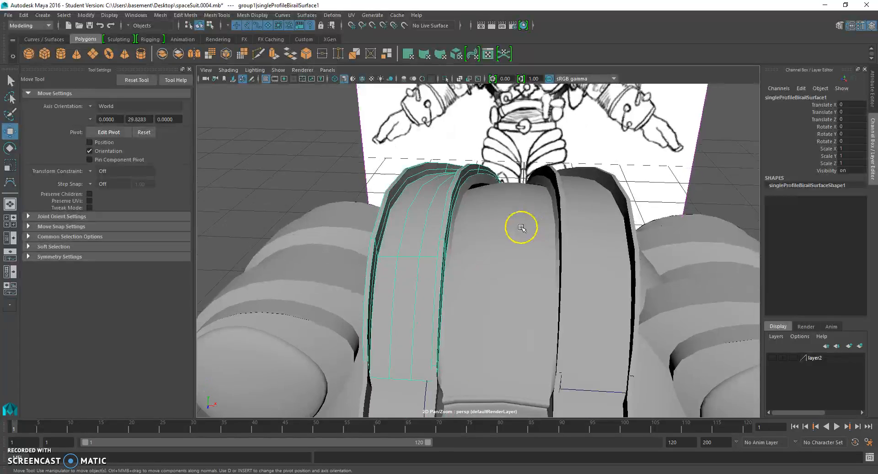
Step: Loft a cubic NURBS surface with 5 section spans between the inner edge isoparms of the two strips
{"action": "left_click_drag", "start_coordinate": [522, 227], "coordinate": [500, 231], "text": "alt"}
{"action": "right_click_drag", "start_coordinate": [436, 177], "coordinate": [440, 167]}
{"action": "left_click", "coordinate": [438, 175]}
{"action": "mouse_move", "coordinate": [570, 196]}
{"action": "left_mouse_down", "text": "alt"}
{"action": "mouse_move", "coordinate": [547, 200]}
{"action": "mouse_move", "coordinate": [564, 192]}
{"action": "left_mouse_up", "text": "alt"}
{"action": "right_click_drag", "start_coordinate": [588, 160], "coordinate": [590, 154]}
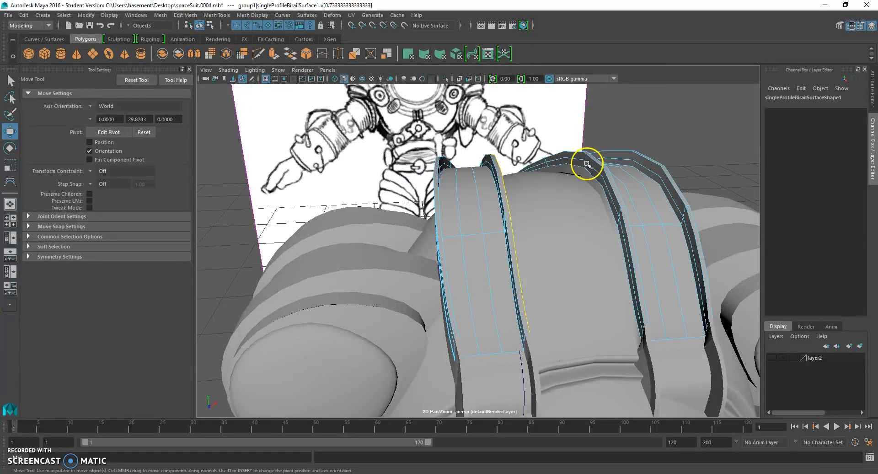
{"action": "left_click", "coordinate": [589, 157], "text": "shift"}
{"action": "left_click_drag", "start_coordinate": [580, 214], "coordinate": [570, 214], "text": "alt"}
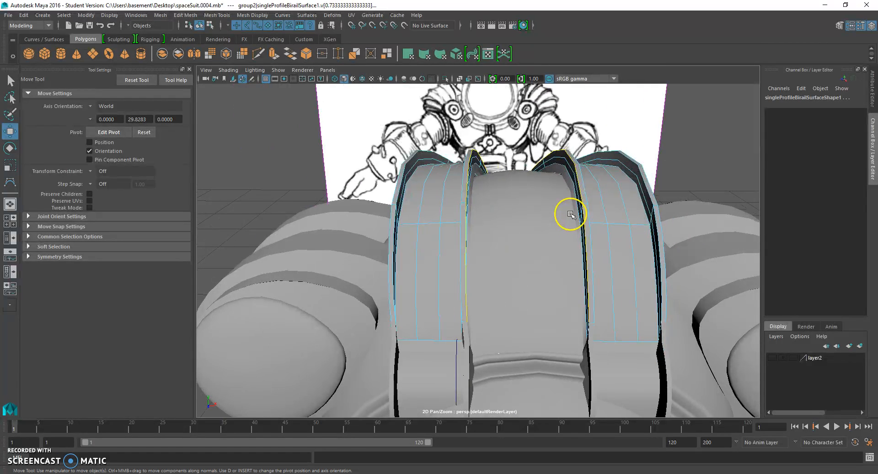
{"action": "left_click", "coordinate": [302, 17]}
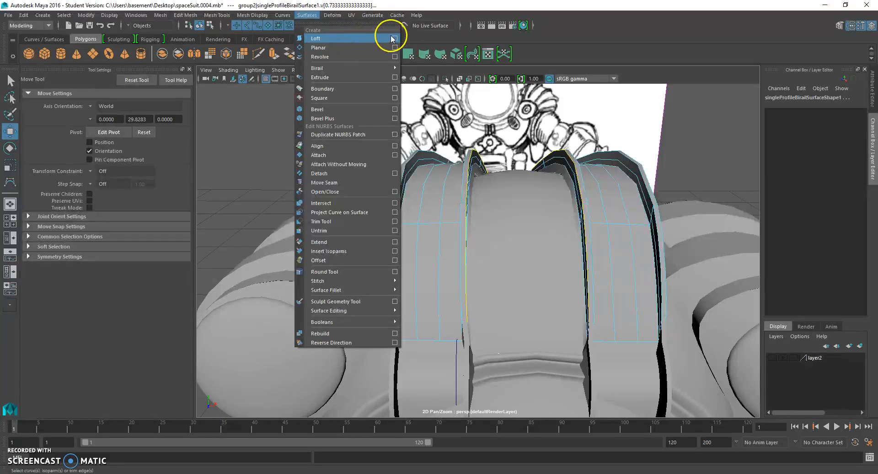
{"action": "left_click", "coordinate": [392, 36]}
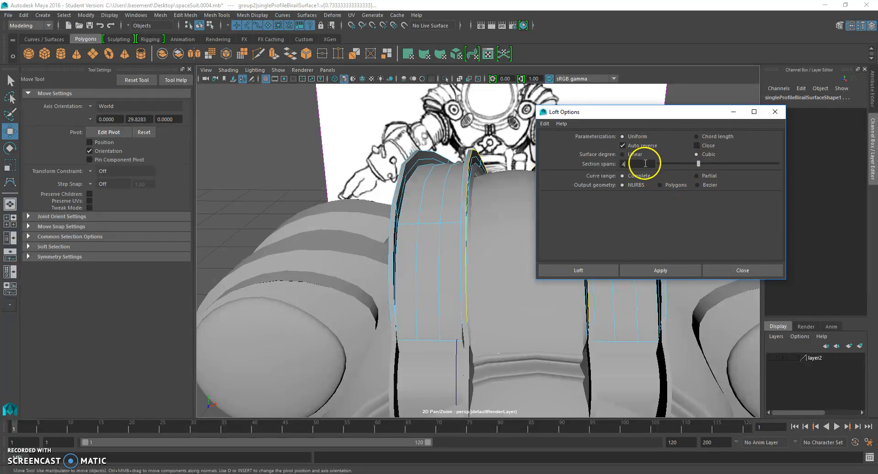
{"action": "left_click", "coordinate": [588, 269]}
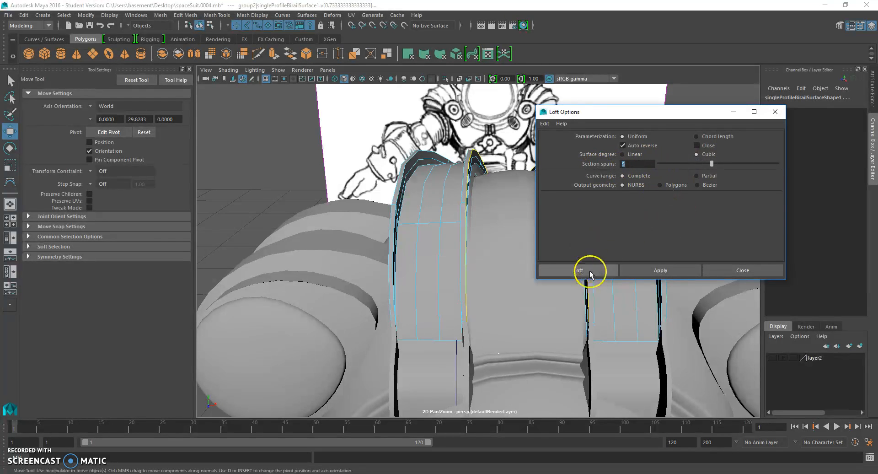
Step: Show the lofted surface's hulls and raise a lengthwise hull near one strip to form a ridge along the crown
{"action": "mouse_move", "coordinate": [588, 265]}
{"action": "left_mouse_down", "text": "alt"}
{"action": "mouse_move", "coordinate": [513, 260]}
{"action": "mouse_move", "coordinate": [550, 261]}
{"action": "mouse_move", "coordinate": [543, 249]}
{"action": "mouse_move", "coordinate": [508, 249]}
{"action": "mouse_move", "coordinate": [572, 251]}
{"action": "mouse_move", "coordinate": [528, 253]}
{"action": "mouse_move", "coordinate": [496, 235]}
{"action": "left_mouse_up", "text": "alt"}
{"action": "right_click", "coordinate": [494, 229]}
{"action": "left_click", "coordinate": [529, 231]}
{"action": "left_click", "coordinate": [488, 211]}
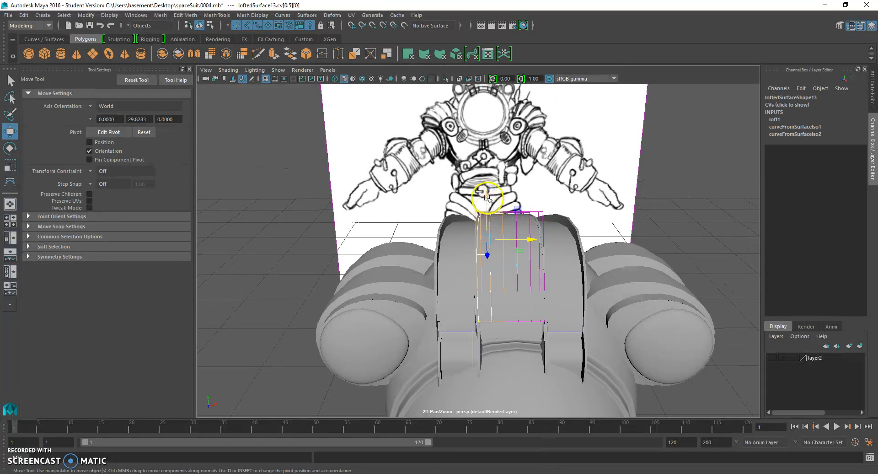
{"action": "scroll", "coordinate": [592, 228], "scroll_direction": "up", "scroll_amount": 3}
{"action": "left_click", "coordinate": [504, 163]}
{"action": "left_click_drag", "start_coordinate": [513, 194], "coordinate": [511, 184]}
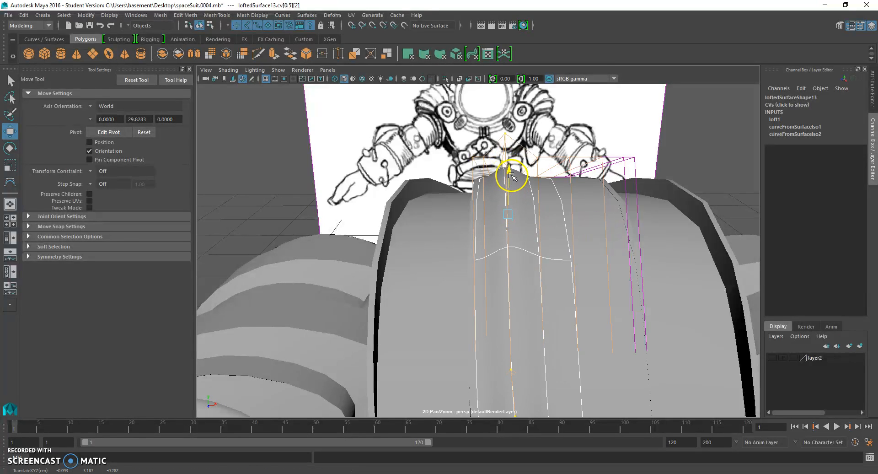
Step: Raise the matching lengthwise hull near the other strip and lift the crosswise hull over the crown
{"action": "left_click", "coordinate": [570, 178]}
{"action": "left_click_drag", "start_coordinate": [571, 146], "coordinate": [563, 166], "text": "alt"}
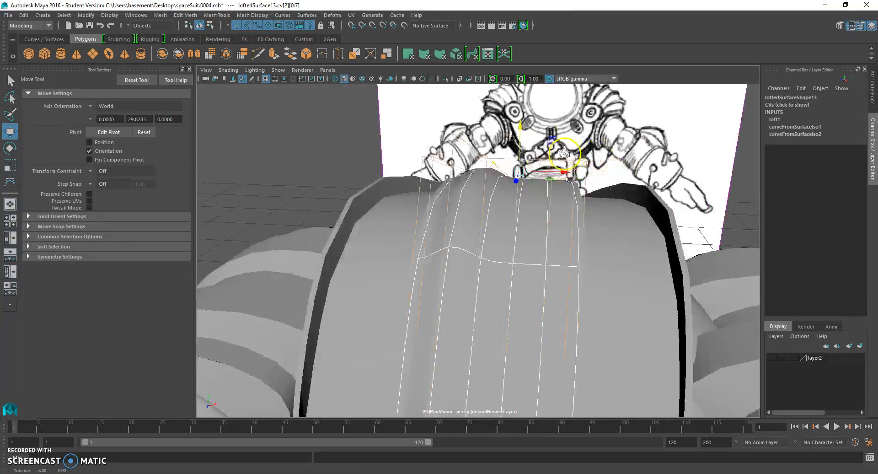
{"action": "left_click_drag", "start_coordinate": [545, 216], "coordinate": [533, 167], "text": "alt"}
{"action": "left_click", "coordinate": [557, 210]}
{"action": "left_click", "coordinate": [523, 124]}
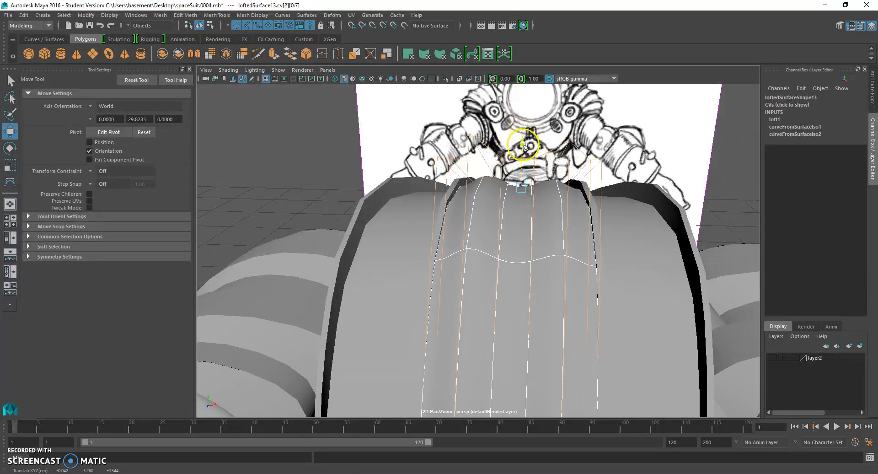
{"action": "scroll", "coordinate": [555, 196], "scroll_direction": "down", "scroll_amount": 5}
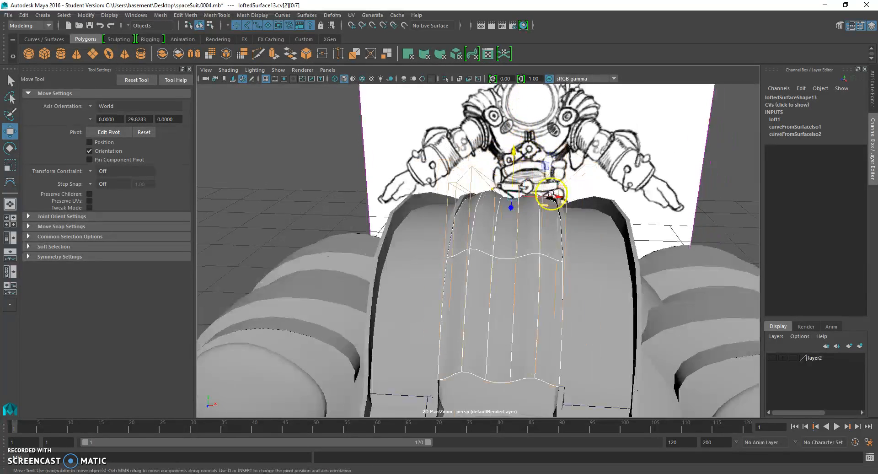
Step: Select several lengthwise hulls of the ridged surface together and raise them slightly
{"action": "left_click", "coordinate": [729, 213]}
{"action": "mouse_move", "coordinate": [578, 241]}
{"action": "left_mouse_down", "text": "alt"}
{"action": "mouse_move", "coordinate": [649, 227]}
{"action": "mouse_move", "coordinate": [569, 235]}
{"action": "mouse_move", "coordinate": [578, 235]}
{"action": "left_mouse_up", "text": "alt"}
{"action": "scroll", "coordinate": [557, 235], "scroll_direction": "down", "scroll_amount": 4}
{"action": "scroll", "coordinate": [539, 243], "scroll_direction": "up", "scroll_amount": 4}
{"action": "mouse_move", "coordinate": [508, 232]}
{"action": "left_mouse_down", "text": "alt"}
{"action": "mouse_move", "coordinate": [489, 233]}
{"action": "mouse_move", "coordinate": [506, 228]}
{"action": "left_mouse_up", "text": "alt"}
{"action": "left_click", "coordinate": [490, 232]}
{"action": "right_click_drag", "start_coordinate": [490, 228], "coordinate": [520, 219]}
{"action": "scroll", "coordinate": [512, 223], "scroll_direction": "up", "scroll_amount": 4}
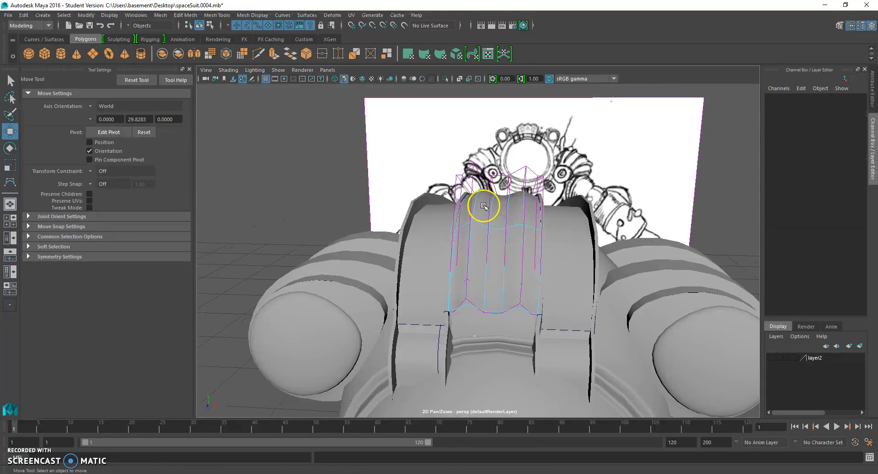
{"action": "left_click", "coordinate": [471, 192]}
{"action": "key", "text": "q"}
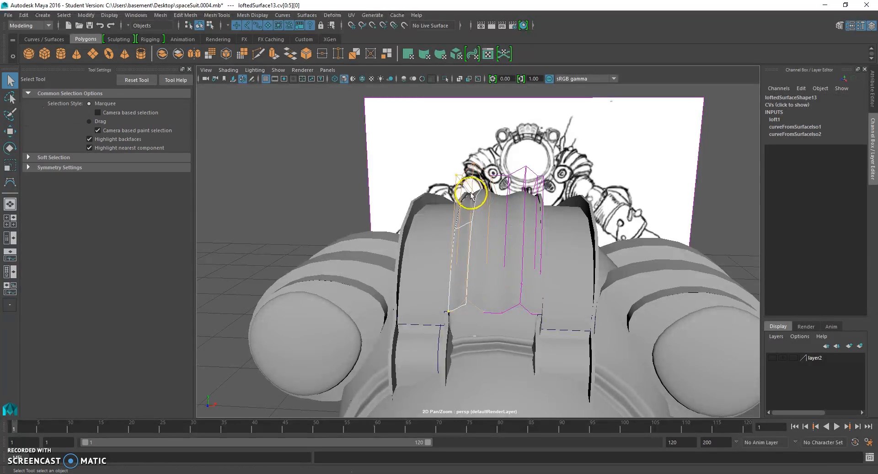
{"action": "left_click_drag", "start_coordinate": [484, 185], "coordinate": [501, 200], "text": "alt"}
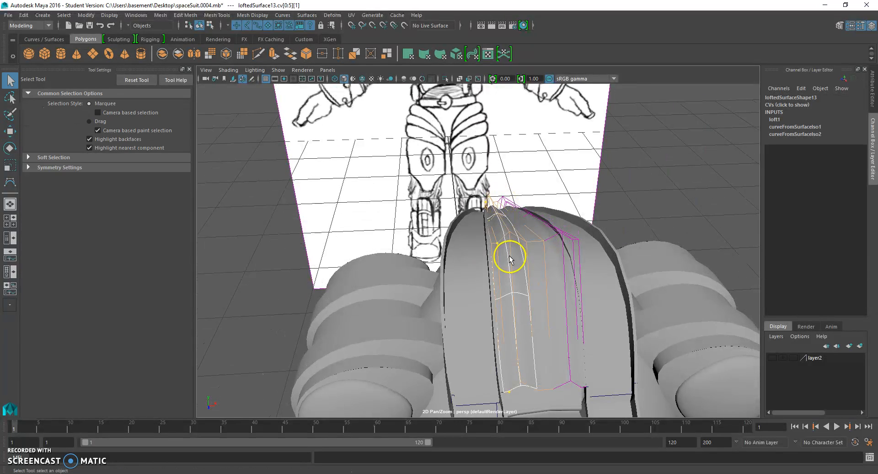
{"action": "mouse_move", "coordinate": [511, 255]}
{"action": "left_mouse_down", "text": "alt"}
{"action": "mouse_move", "coordinate": [523, 256]}
{"action": "mouse_move", "coordinate": [503, 255]}
{"action": "left_mouse_up", "text": "alt"}
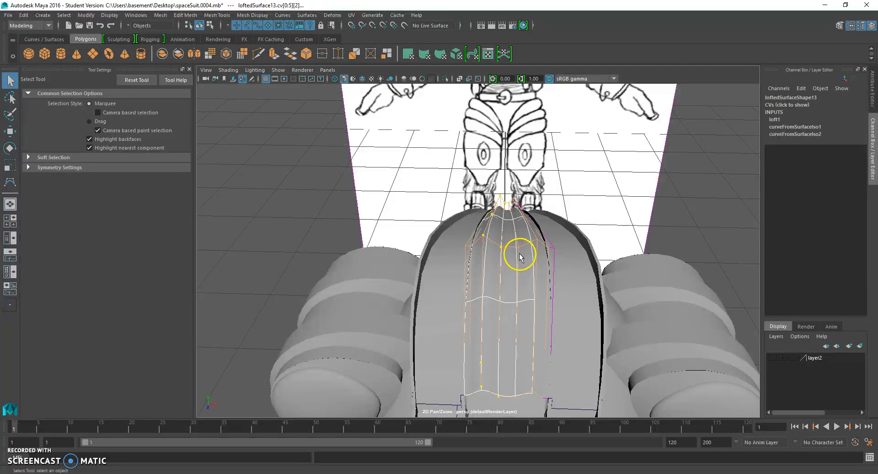
{"action": "left_click", "coordinate": [7, 133]}
{"action": "left_click_drag", "start_coordinate": [544, 265], "coordinate": [556, 197], "text": "alt"}
{"action": "left_click_drag", "start_coordinate": [493, 196], "coordinate": [497, 189]}
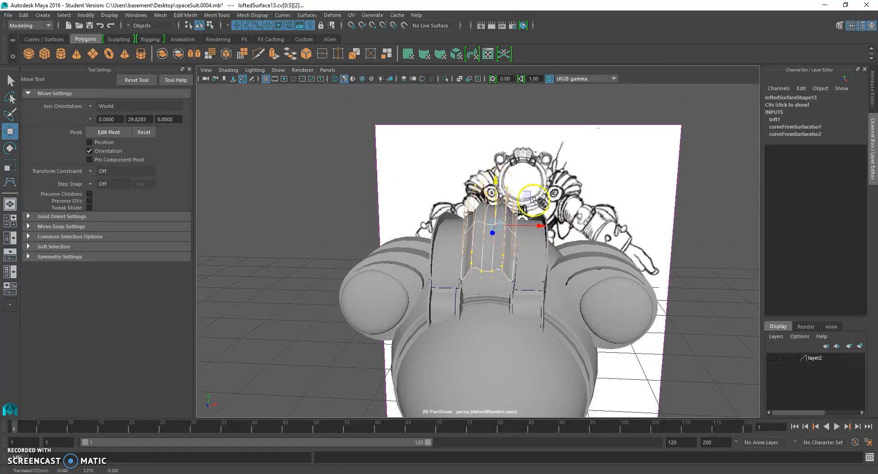
Step: Examine the ridged center surface from the side and compare it with the helmet crest in the reference drawing
{"action": "left_click", "coordinate": [710, 227]}
{"action": "left_click_drag", "start_coordinate": [682, 232], "coordinate": [529, 238], "text": "alt"}
{"action": "left_click", "coordinate": [548, 218]}
{"action": "left_click_drag", "start_coordinate": [555, 220], "coordinate": [605, 226], "text": "alt"}
{"action": "left_click", "coordinate": [516, 242]}
{"action": "mouse_move", "coordinate": [515, 243]}
{"action": "left_mouse_down", "text": "alt"}
{"action": "mouse_move", "coordinate": [477, 256]}
{"action": "mouse_move", "coordinate": [677, 205]}
{"action": "left_mouse_up", "text": "alt"}
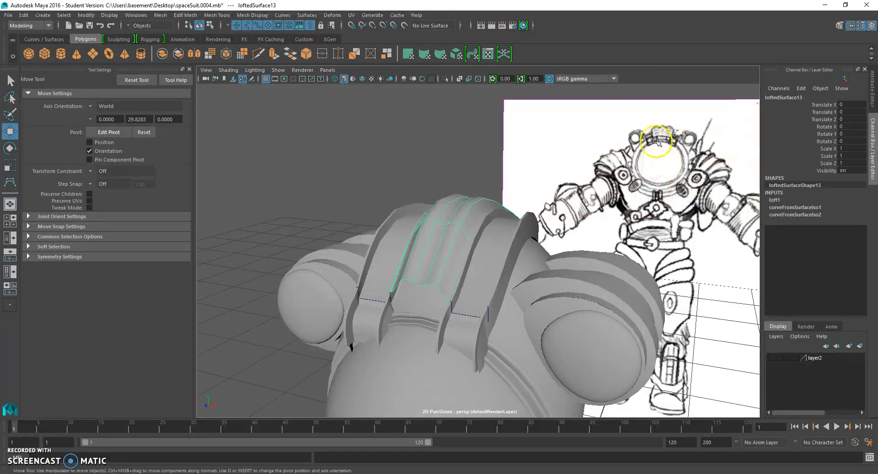
{"action": "left_click_drag", "start_coordinate": [458, 296], "coordinate": [447, 287], "text": "alt"}
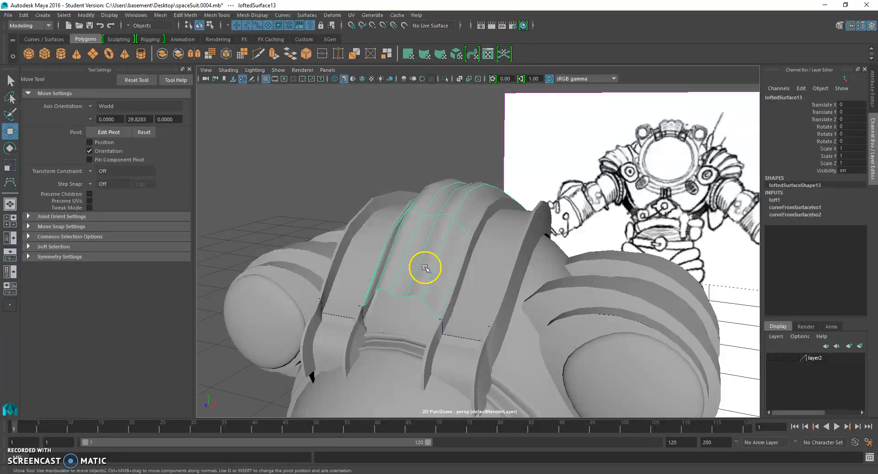
Step: Duplicate the ridged center surface's front edge isoparm as a surface curve
{"action": "right_click_drag", "start_coordinate": [401, 284], "coordinate": [402, 287]}
{"action": "left_click", "coordinate": [402, 320]}
{"action": "left_click", "coordinate": [379, 311]}
{"action": "scroll", "coordinate": [384, 310], "scroll_direction": "up", "scroll_amount": 2}
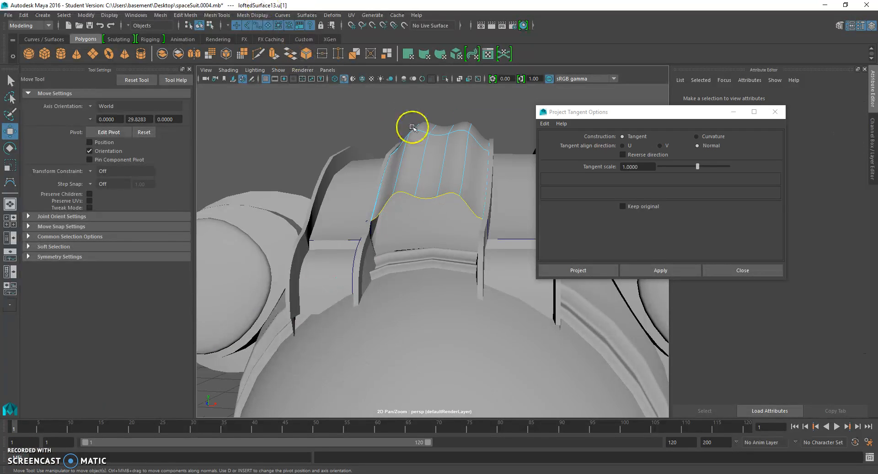
{"action": "left_click", "coordinate": [282, 15]}
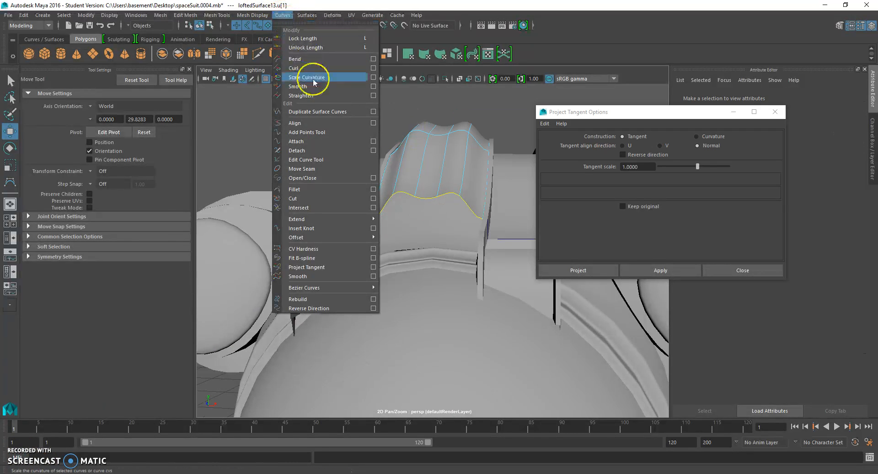
{"action": "left_click", "coordinate": [321, 111]}
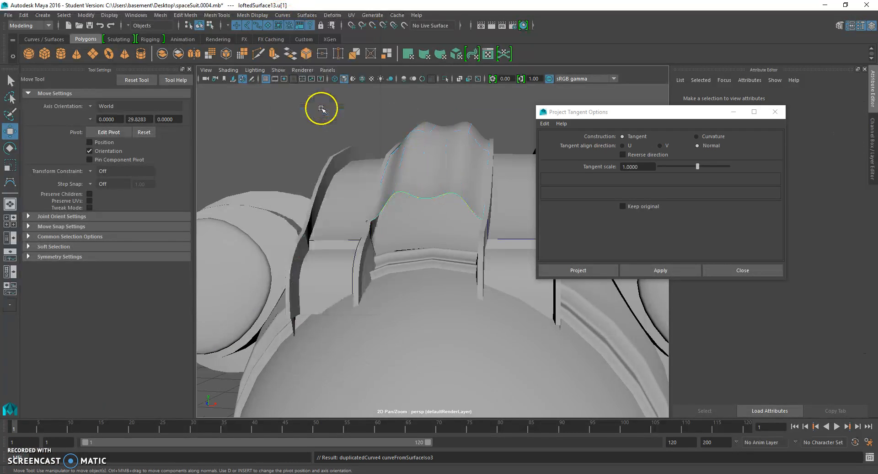
Step: Center the duplicated curve's pivot and lower the curve to the raised trim on the helmet
{"action": "left_click", "coordinate": [86, 17]}
{"action": "left_click", "coordinate": [117, 71]}
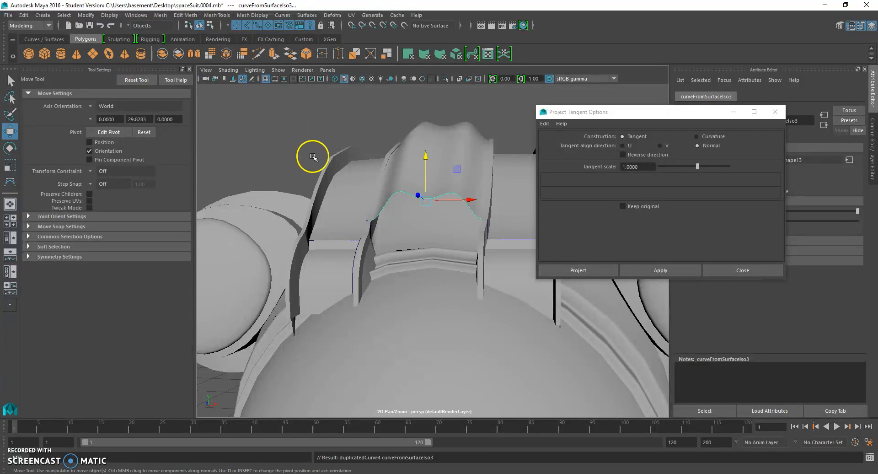
{"action": "left_click_drag", "start_coordinate": [424, 160], "coordinate": [419, 207]}
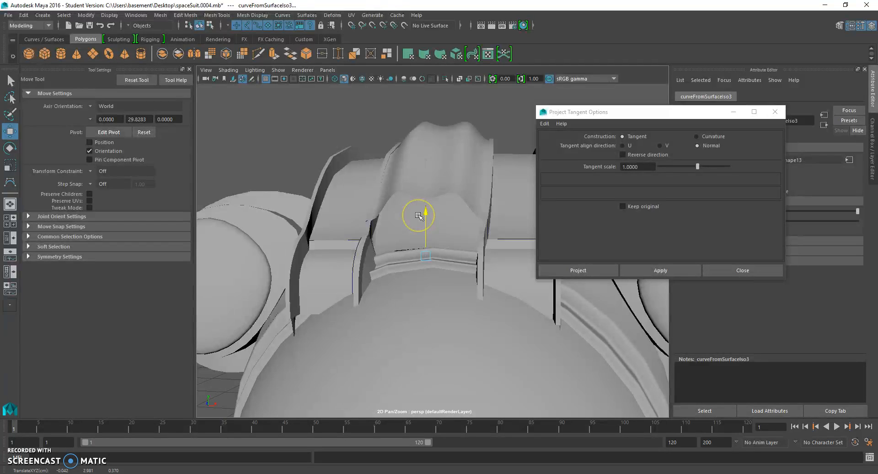
Step: Loft a surface with 2 section spans between the ridged surface's front edge and the lowered curve
{"action": "right_click_drag", "start_coordinate": [442, 170], "coordinate": [442, 148]}
{"action": "left_click", "coordinate": [440, 198]}
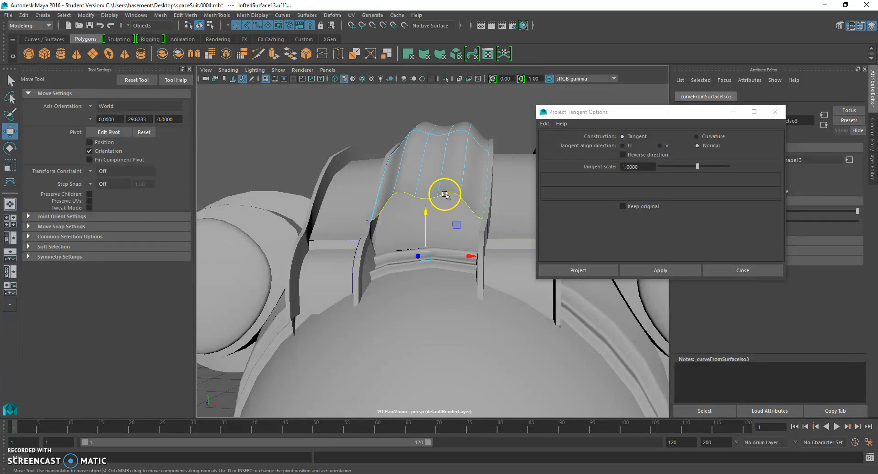
{"action": "left_click", "coordinate": [298, 16]}
{"action": "left_click", "coordinate": [394, 38]}
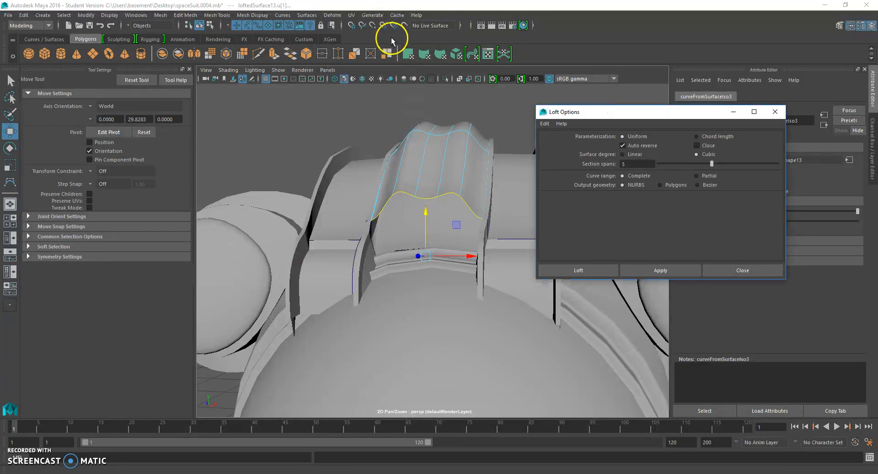
{"action": "double_click", "coordinate": [623, 163]}
{"action": "type", "text": "2"}
{"action": "left_click", "coordinate": [592, 270]}
Step: Reposition a crosswise hull of the new front surface downward and forward to shape the center strip's front end
{"action": "left_click", "coordinate": [495, 145]}
{"action": "mouse_move", "coordinate": [496, 145]}
{"action": "left_mouse_down", "text": "alt"}
{"action": "mouse_move", "coordinate": [515, 151]}
{"action": "mouse_move", "coordinate": [457, 153]}
{"action": "mouse_move", "coordinate": [508, 150]}
{"action": "left_mouse_up", "text": "alt"}
{"action": "left_click", "coordinate": [506, 216]}
{"action": "right_click_drag", "start_coordinate": [529, 198], "coordinate": [553, 218]}
{"action": "left_click", "coordinate": [546, 209]}
{"action": "left_click_drag", "start_coordinate": [569, 215], "coordinate": [514, 237], "text": "alt"}
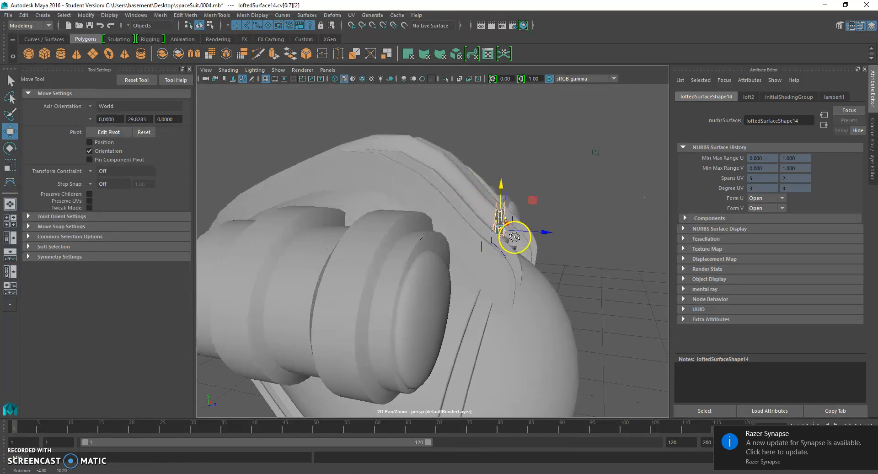
{"action": "left_click", "coordinate": [871, 433]}
{"action": "scroll", "coordinate": [521, 285], "scroll_direction": "up", "scroll_amount": 3}
{"action": "left_click_drag", "start_coordinate": [522, 284], "coordinate": [533, 268], "text": "alt"}
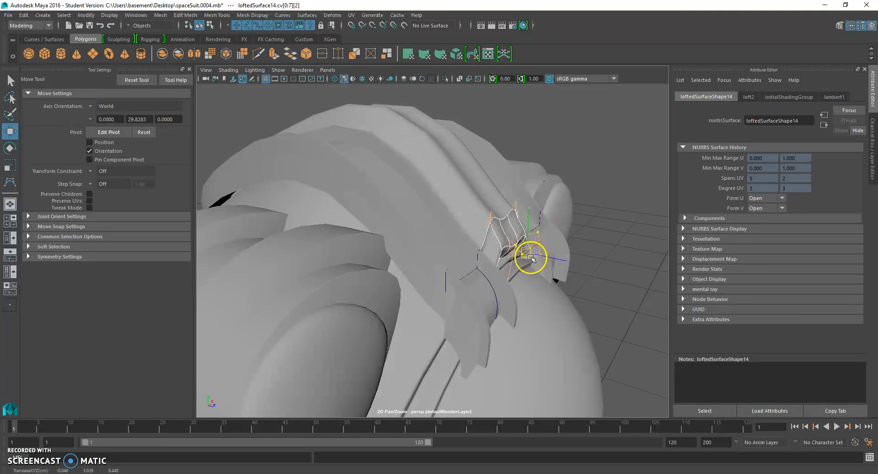
Step: Return the front surface to object mode and examine the center strip's front end from several angles
{"action": "left_click", "coordinate": [604, 247]}
{"action": "left_click_drag", "start_coordinate": [604, 248], "coordinate": [529, 239], "text": "alt"}
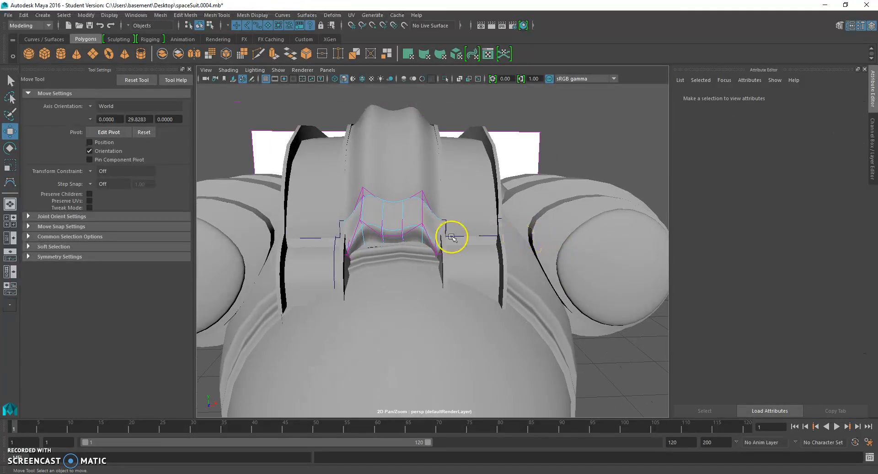
{"action": "right_click_drag", "start_coordinate": [397, 204], "coordinate": [414, 196]}
{"action": "scroll", "coordinate": [429, 214], "scroll_direction": "down", "scroll_amount": 5}
{"action": "mouse_move", "coordinate": [430, 213]}
{"action": "left_mouse_down", "text": "alt"}
{"action": "mouse_move", "coordinate": [412, 222]}
{"action": "mouse_move", "coordinate": [437, 218]}
{"action": "left_mouse_up", "text": "alt"}
{"action": "scroll", "coordinate": [443, 229], "scroll_direction": "down", "scroll_amount": 5}
{"action": "left_click_drag", "start_coordinate": [453, 245], "coordinate": [472, 270], "text": "alt"}
{"action": "scroll", "coordinate": [472, 271], "scroll_direction": "up", "scroll_amount": 8}
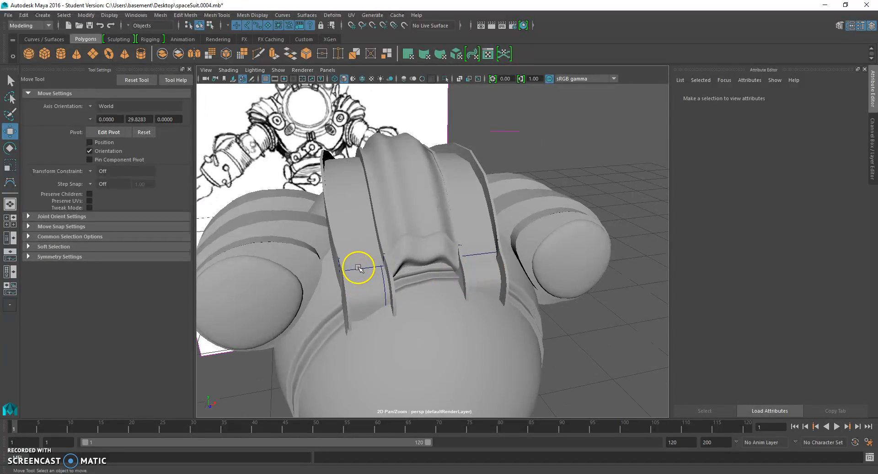
Step: Delete the leftover construction curves at the front ends of both side strips
{"action": "left_click", "coordinate": [358, 268]}
{"action": "left_click", "coordinate": [372, 285]}
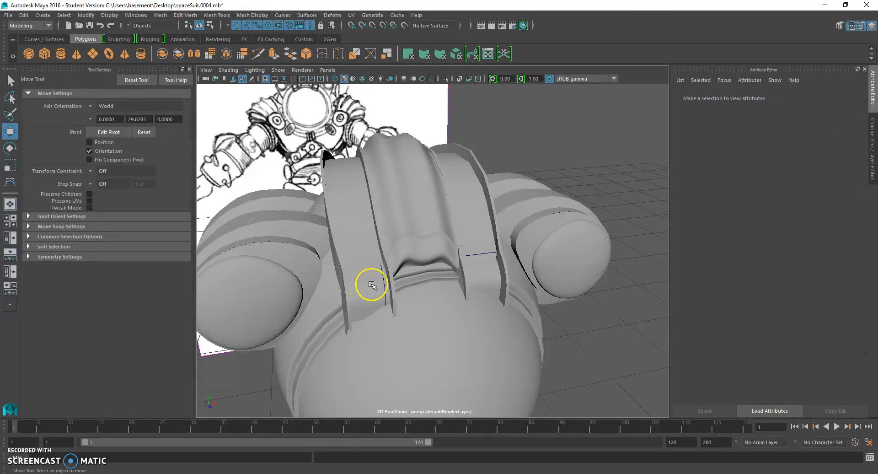
{"action": "left_click", "coordinate": [383, 282]}
{"action": "left_click", "coordinate": [486, 243]}
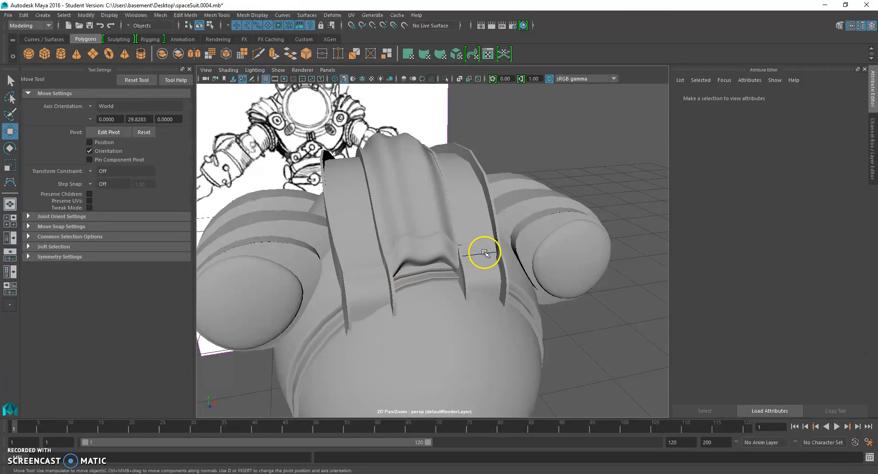
{"action": "left_click", "coordinate": [486, 256]}
{"action": "key", "text": "Delete"}
{"action": "scroll", "coordinate": [504, 252], "scroll_direction": "up", "scroll_amount": 2}
{"action": "left_click", "coordinate": [497, 255]}
{"action": "left_click", "coordinate": [497, 254]}
{"action": "left_click_drag", "start_coordinate": [496, 254], "coordinate": [426, 358], "text": "alt"}
{"action": "scroll", "coordinate": [455, 261], "scroll_direction": "up", "scroll_amount": 5}
{"action": "scroll", "coordinate": [618, 256], "scroll_direction": "down", "scroll_amount": 4}
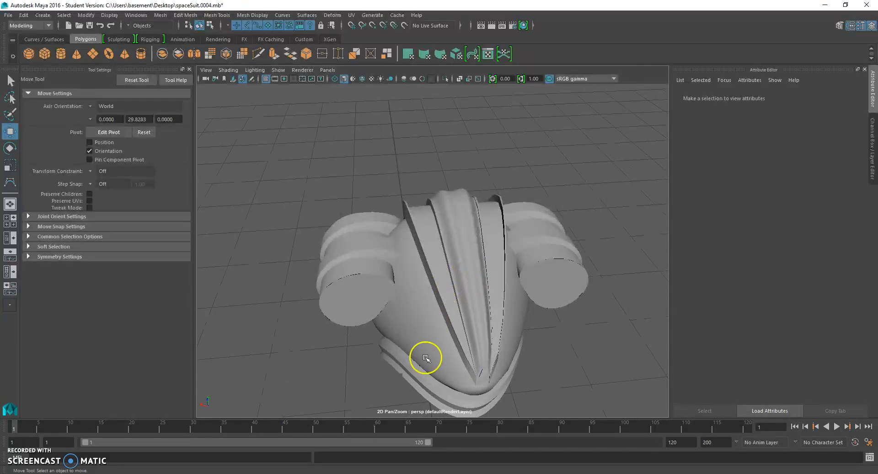